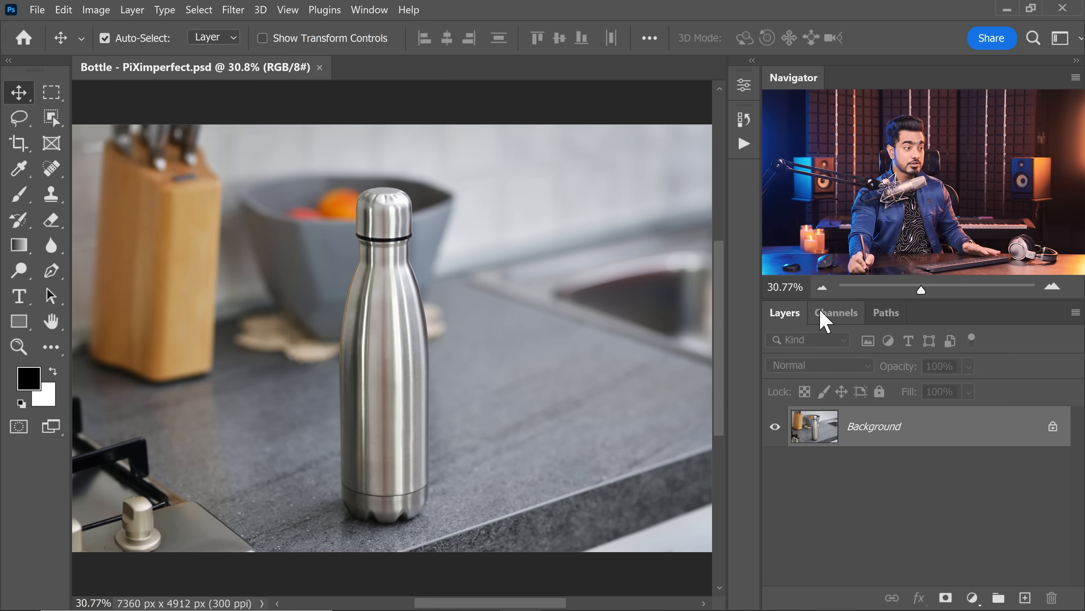
# Examine the color casts in the reflections along the steel bottle's body.
pyautogui.click(825, 314)
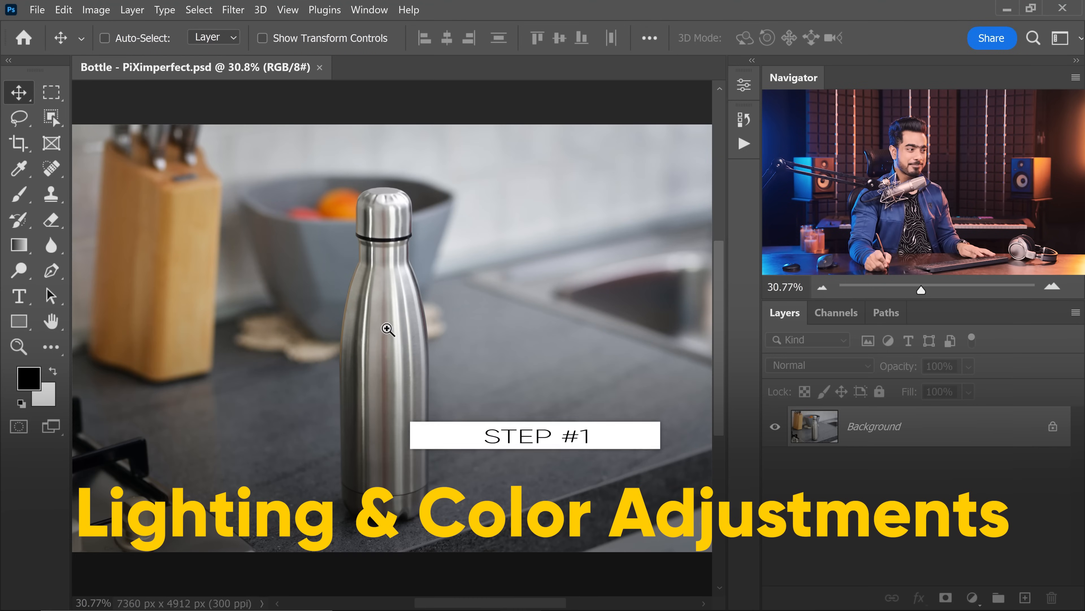
pyautogui.keyDown('ctrl'); pyautogui.click(392, 329); pyautogui.keyUp('ctrl')
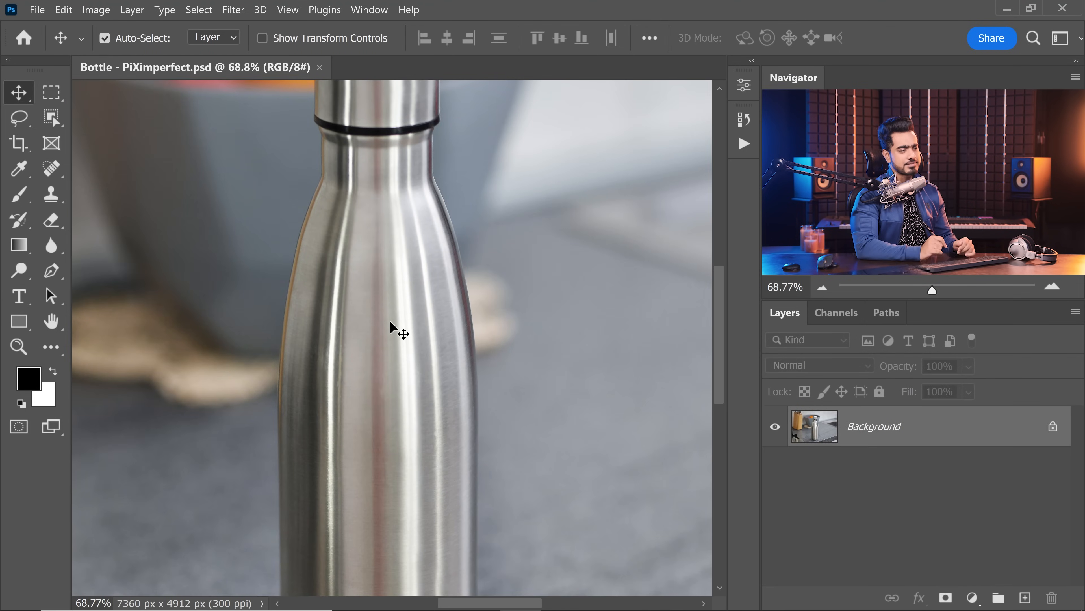
pyautogui.moveTo(370, 280); pyautogui.dragTo(398, 283)
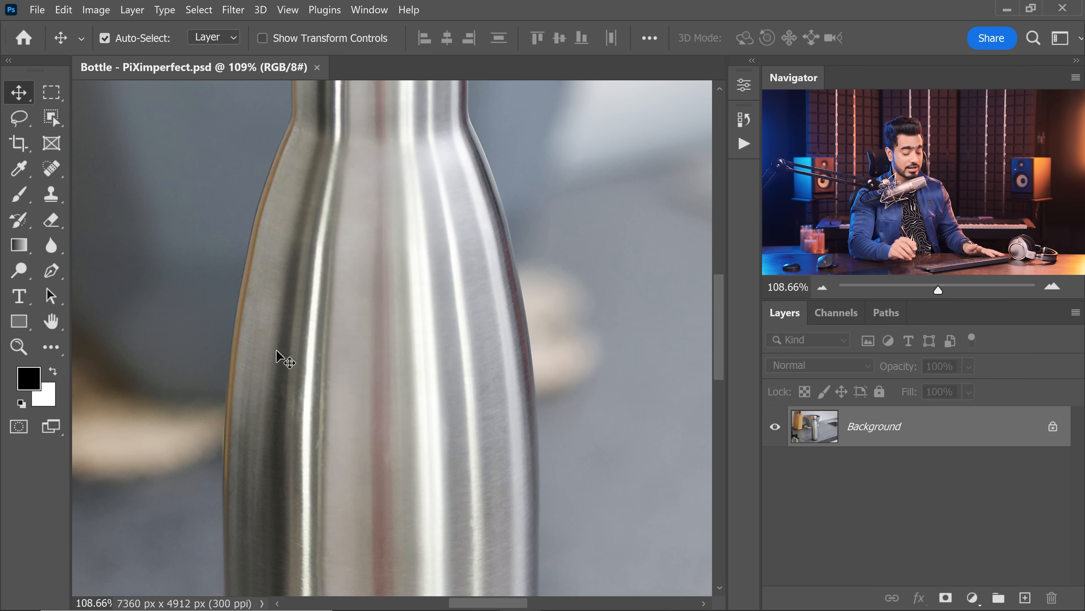
pyautogui.hotkey('ctrl', '0')
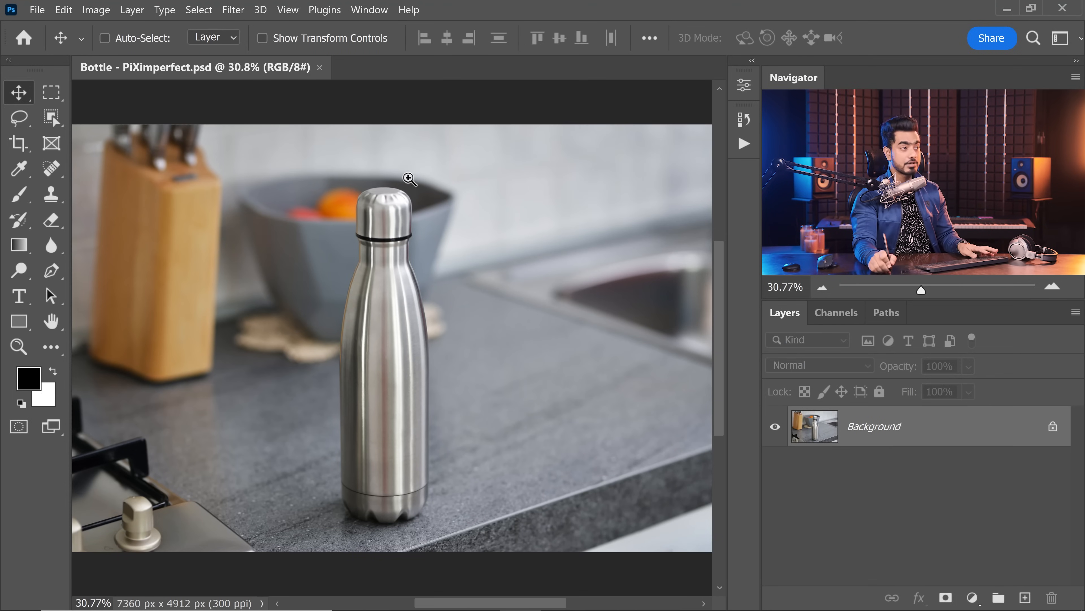
# Start tracing the upper edge of the bottle's cap with a Pen tool path.
pyautogui.moveTo(377, 182); pyautogui.dragTo(408, 181)
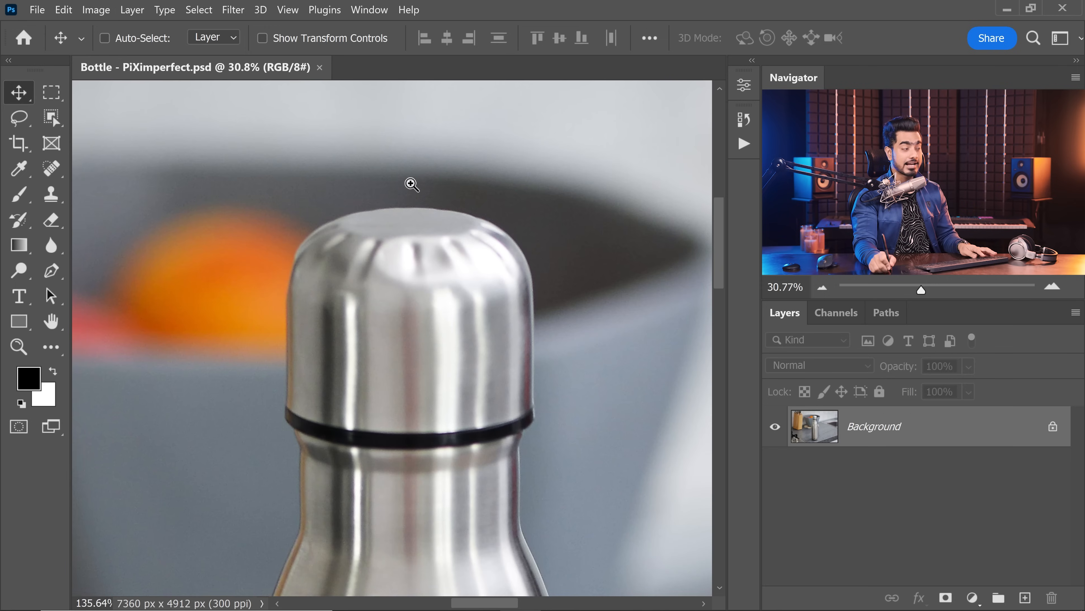
pyautogui.press('p')
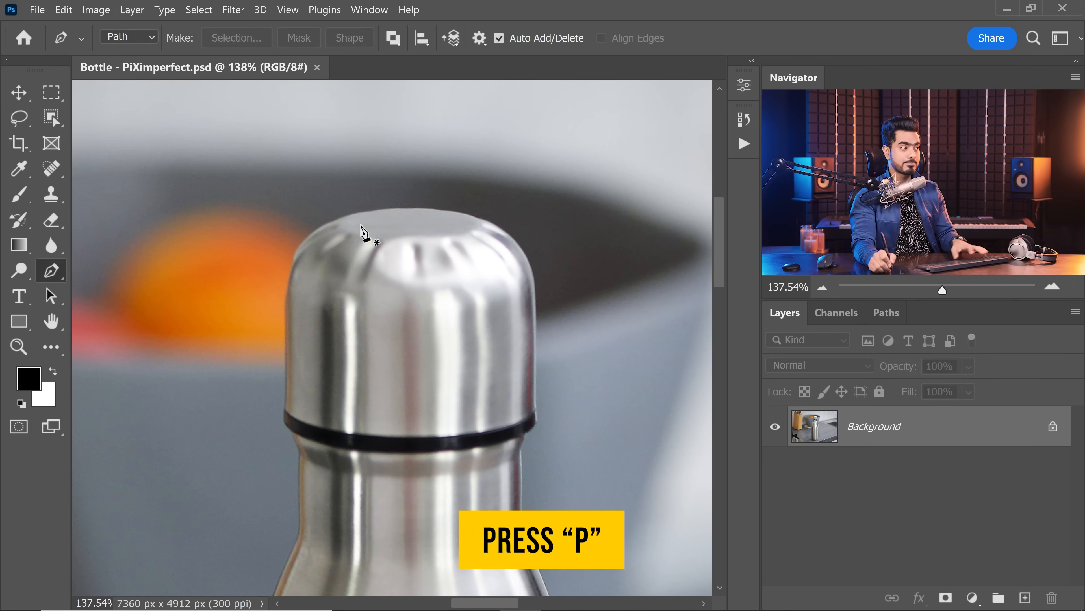
pyautogui.moveTo(342, 211); pyautogui.dragTo(367, 246)
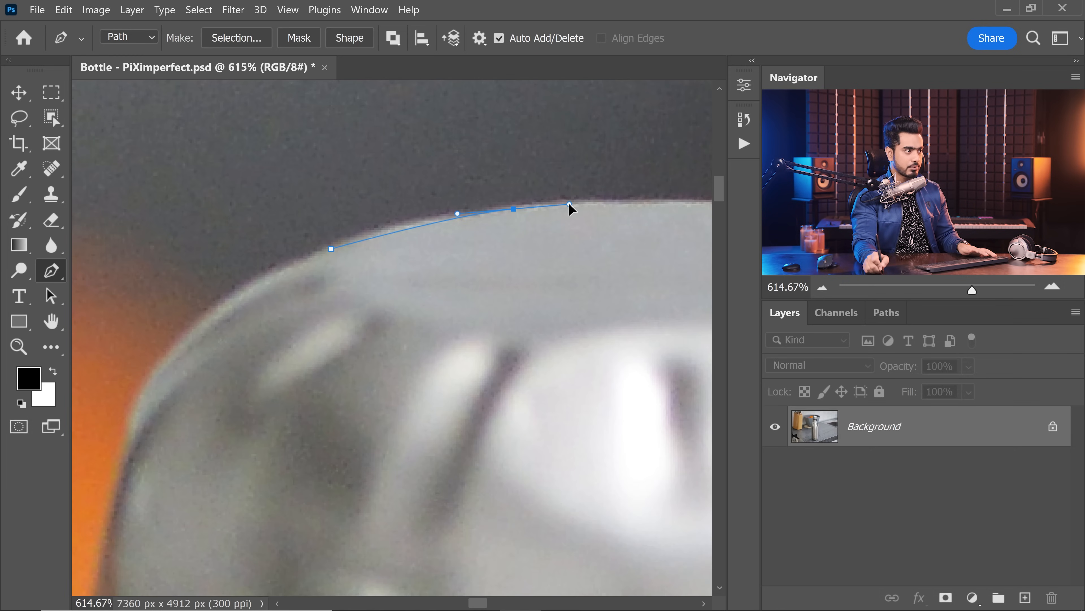
pyautogui.hotkey('ctrl', '0')
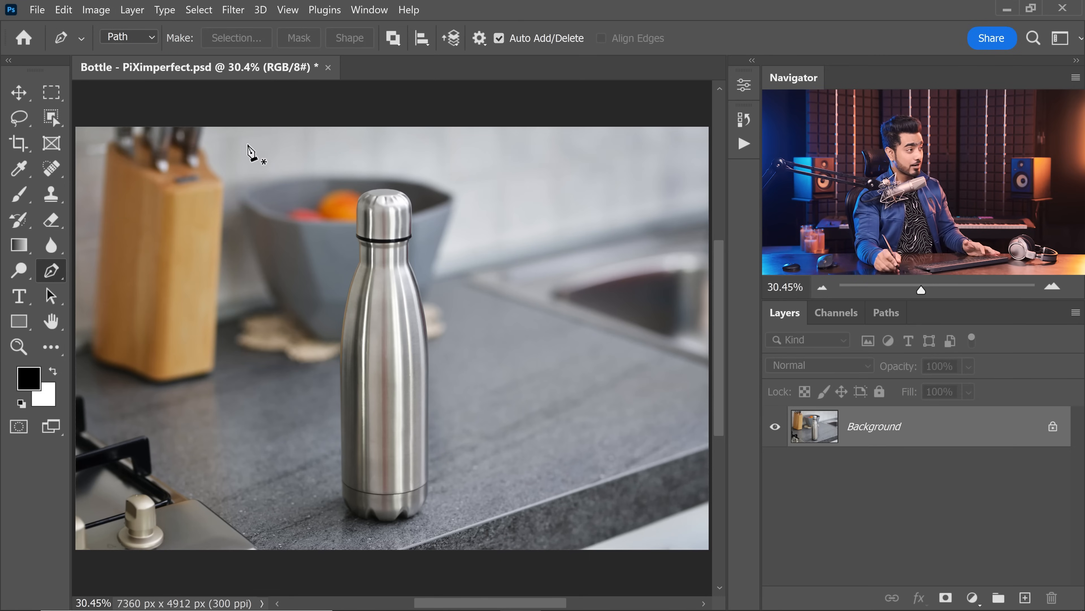
# Load the saved Object channel as a new selection around the bottle.
pyautogui.click(200, 13)
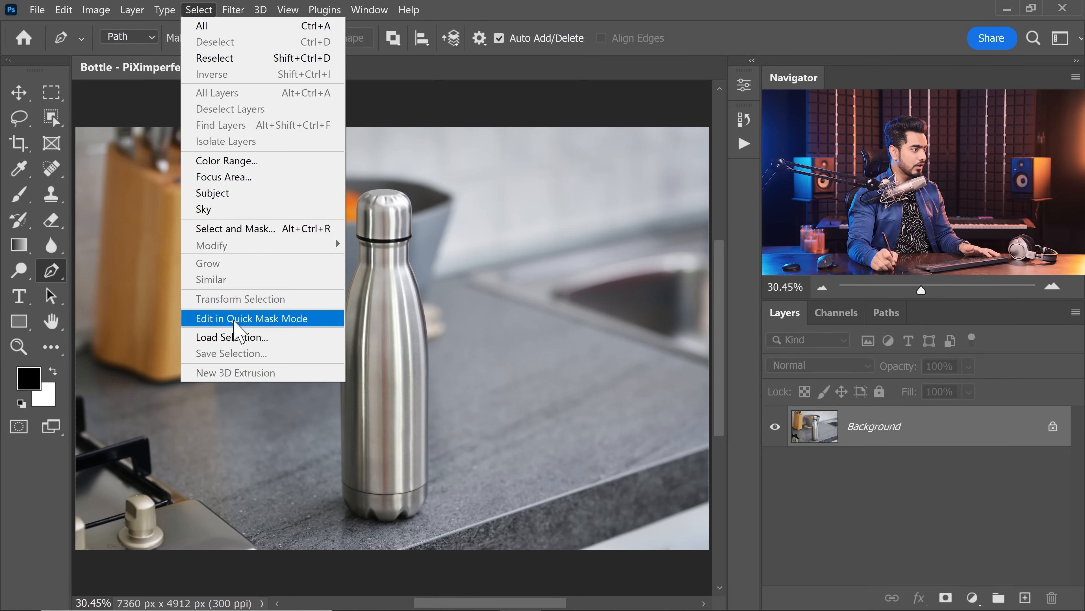
pyautogui.click(307, 336)
pyautogui.click(481, 178)
pyautogui.click(483, 177)
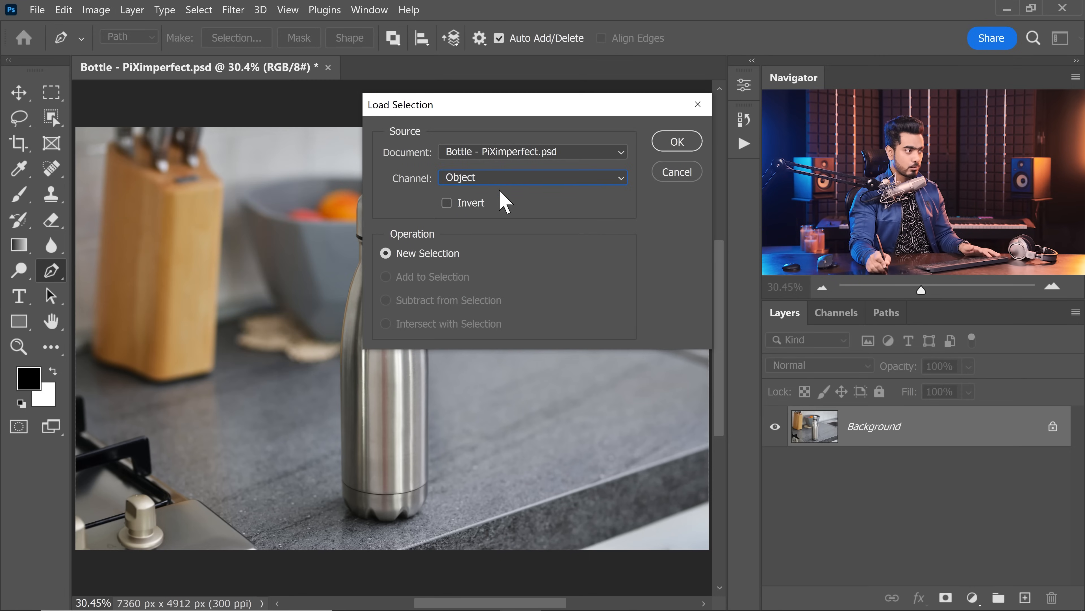
pyautogui.click(684, 144)
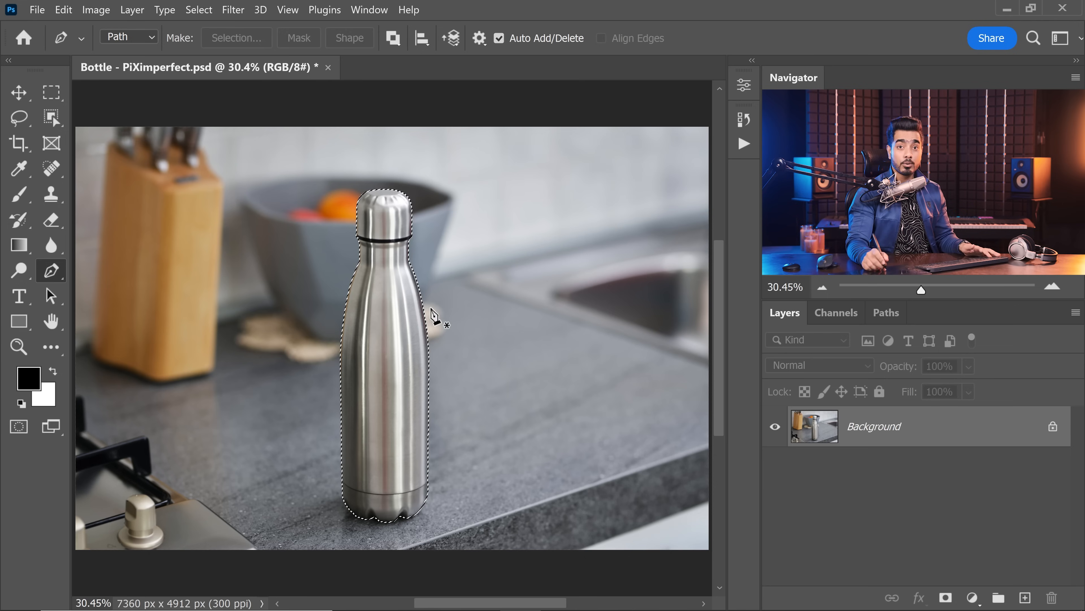
# Add a Hue/Saturation adjustment layer masked to the bottle and set its Saturation to -100.
pyautogui.click(973, 597)
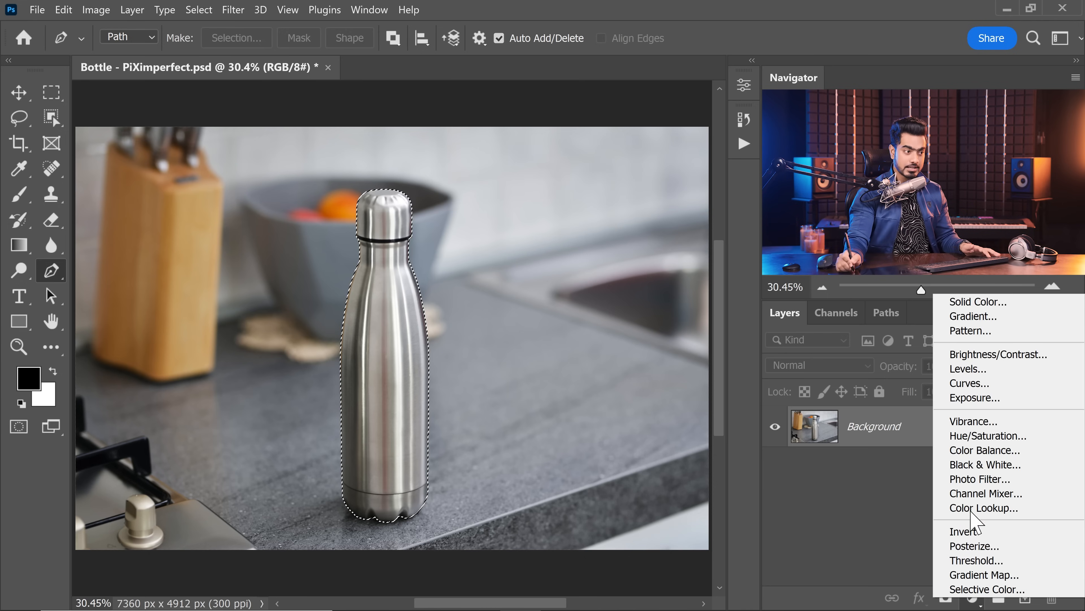
pyautogui.click(982, 436)
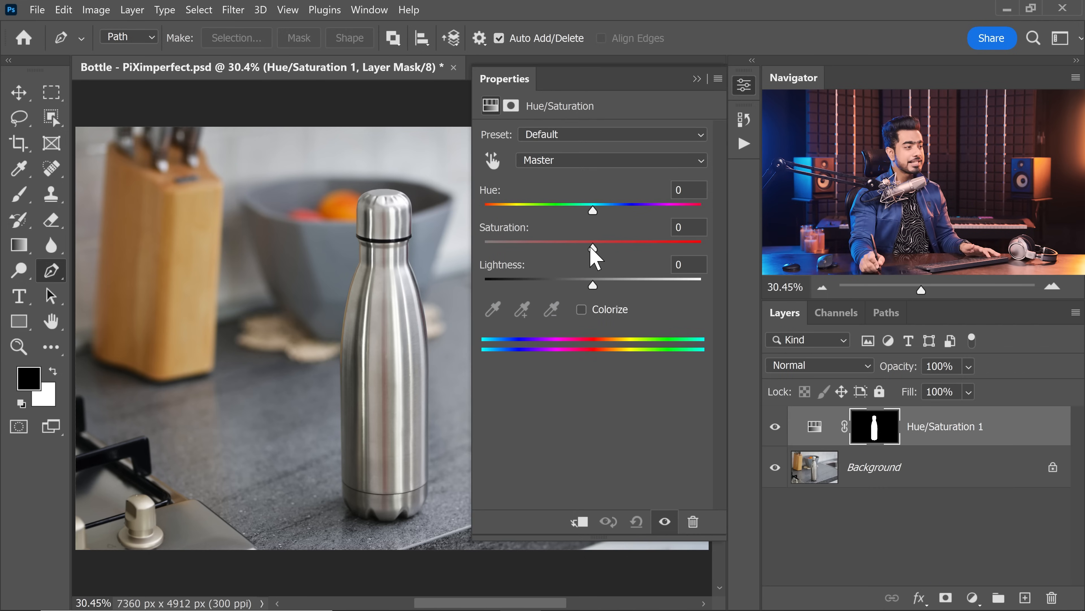
pyautogui.moveTo(592, 249); pyautogui.dragTo(459, 252)
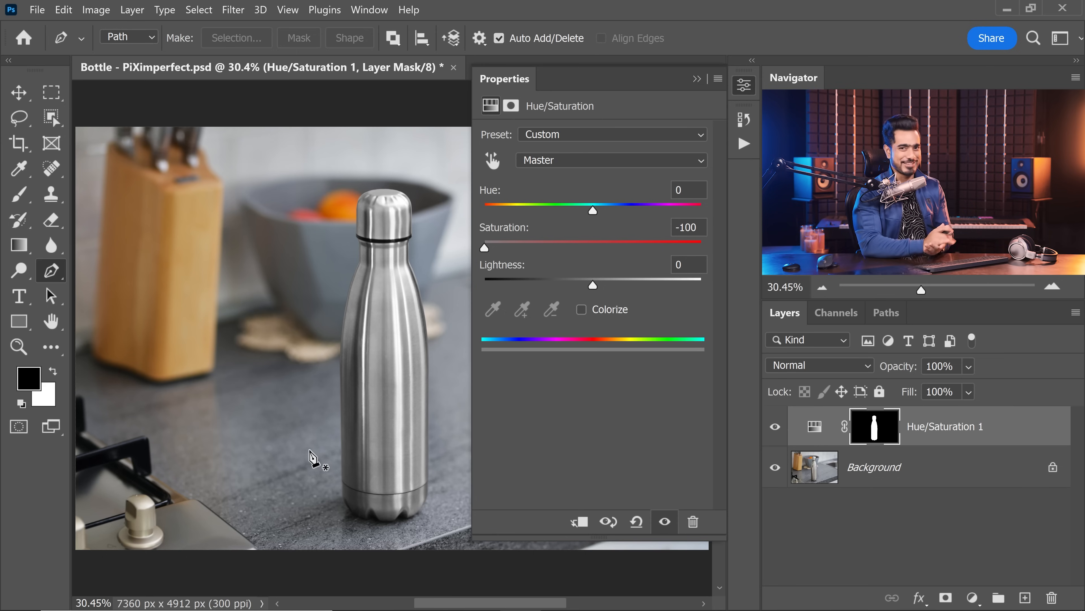
pyautogui.click(697, 79)
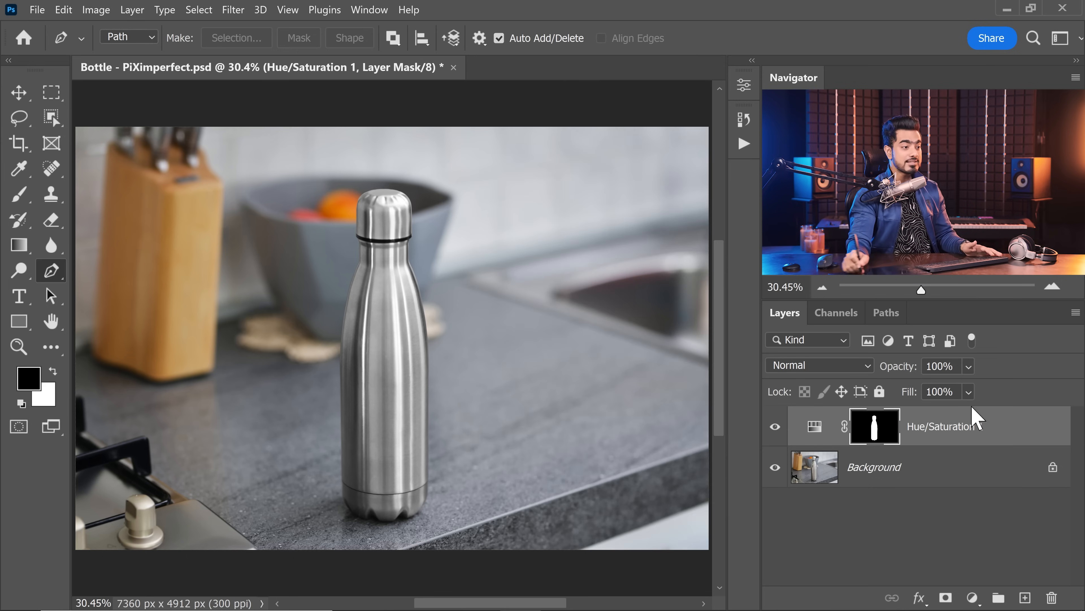
# Review the Hue/Saturation adjustment's settings and rename its layer Desaturate.
pyautogui.doubleClick(816, 432)
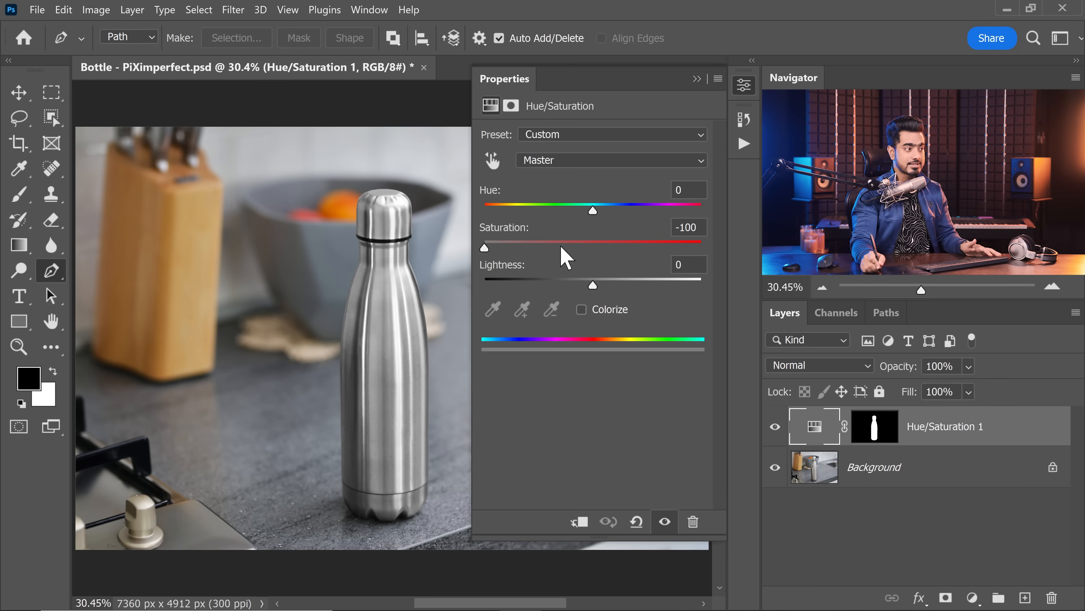
pyautogui.click(697, 79)
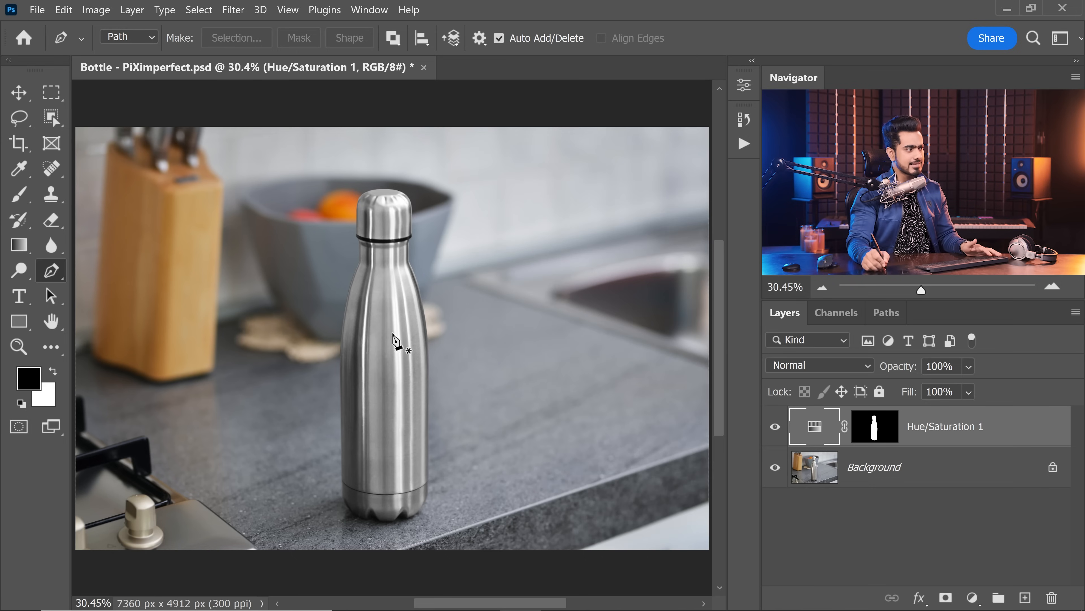
pyautogui.doubleClick(833, 436)
pyautogui.click(697, 80)
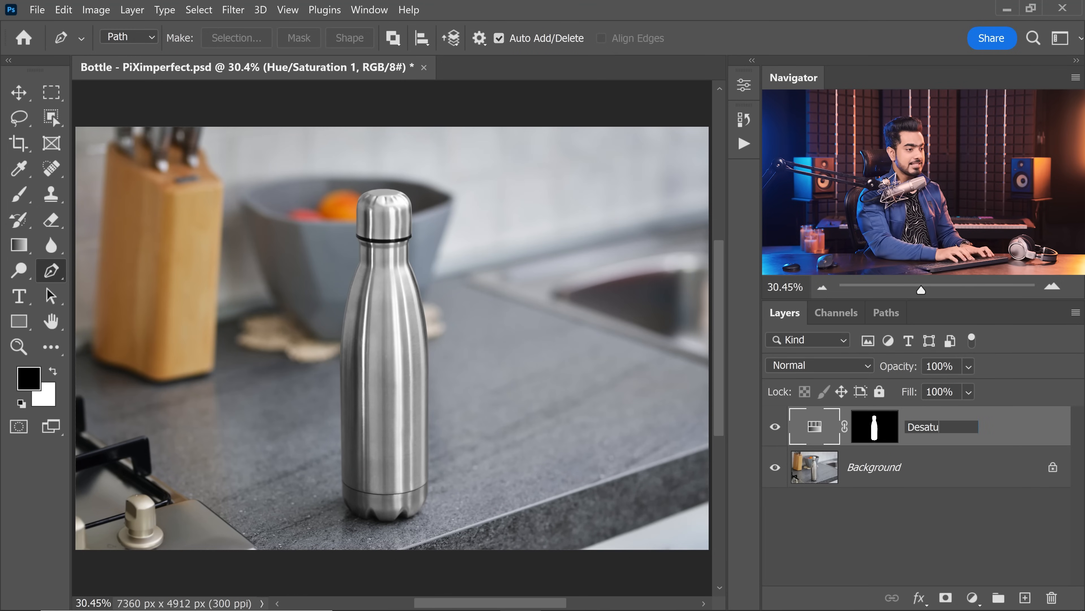
pyautogui.write('e')
pyautogui.press('Return')
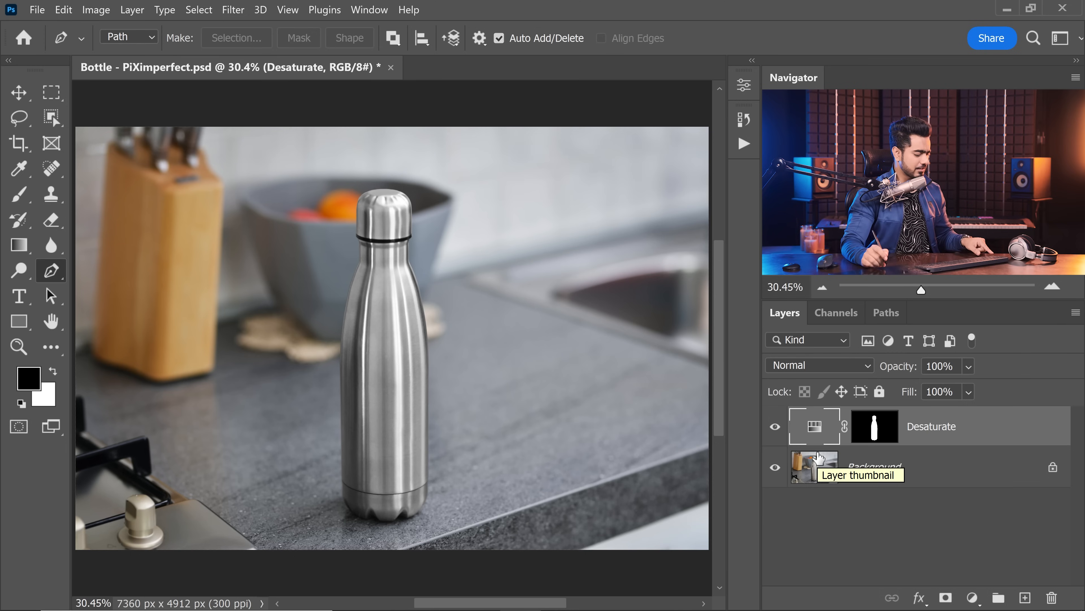
# Load the Desaturate layer's mask as a selection and add a Curves adjustment layer limited to the bottle.
pyautogui.keyDown('ctrl'); pyautogui.click(874, 431); pyautogui.keyUp('ctrl')
pyautogui.click(975, 595)
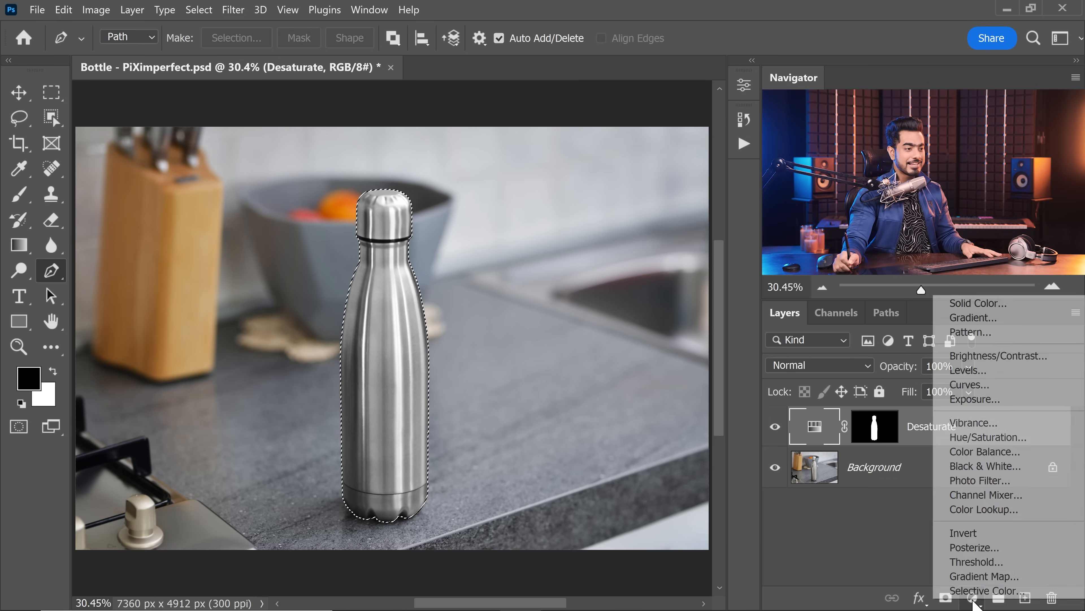
pyautogui.click(967, 360)
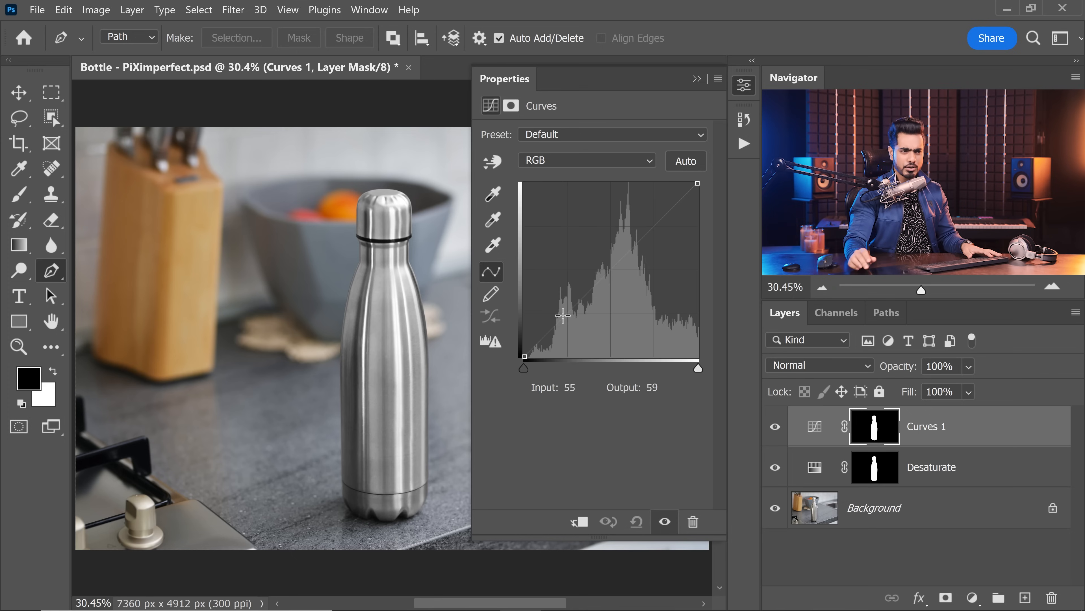
pyautogui.click(697, 80)
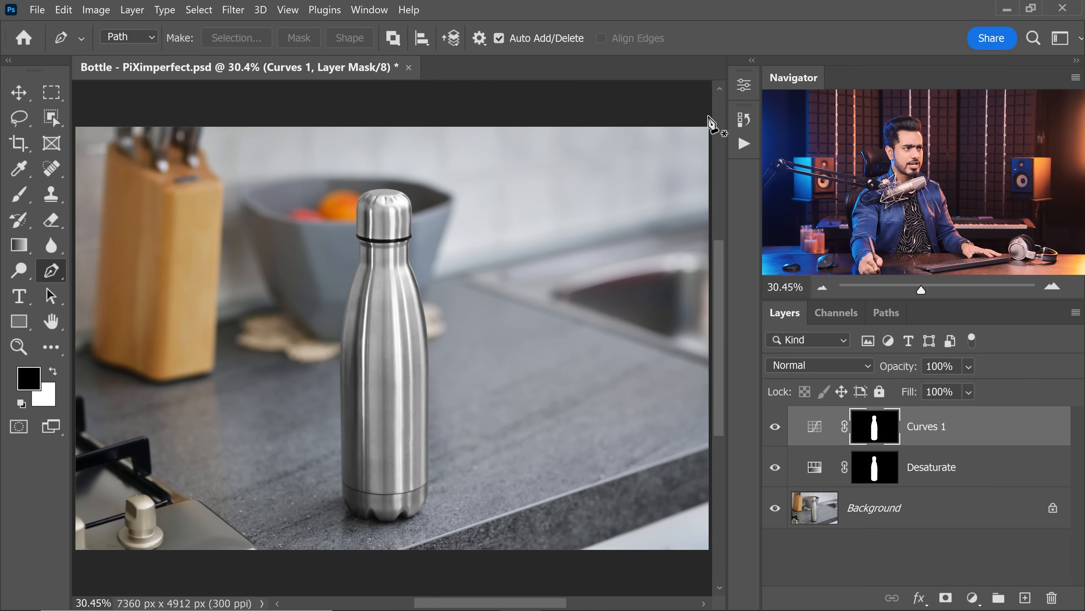
# Rename the Curves layer Lighting Adjustment.
pyautogui.doubleClick(928, 425)
pyautogui.write('Lighting A')
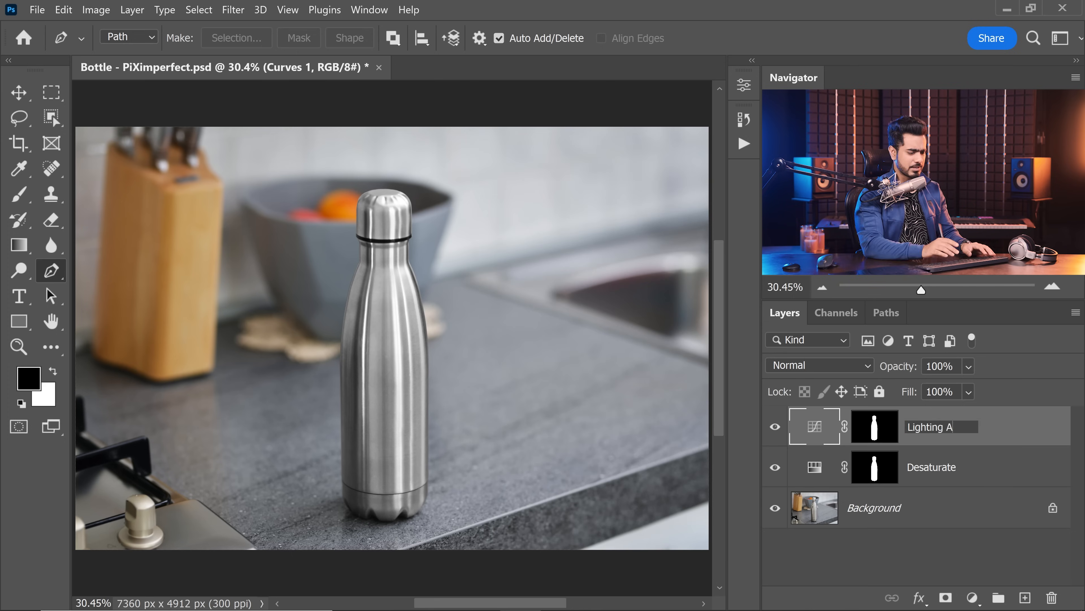
pyautogui.write('djustment')
pyautogui.press('Return')
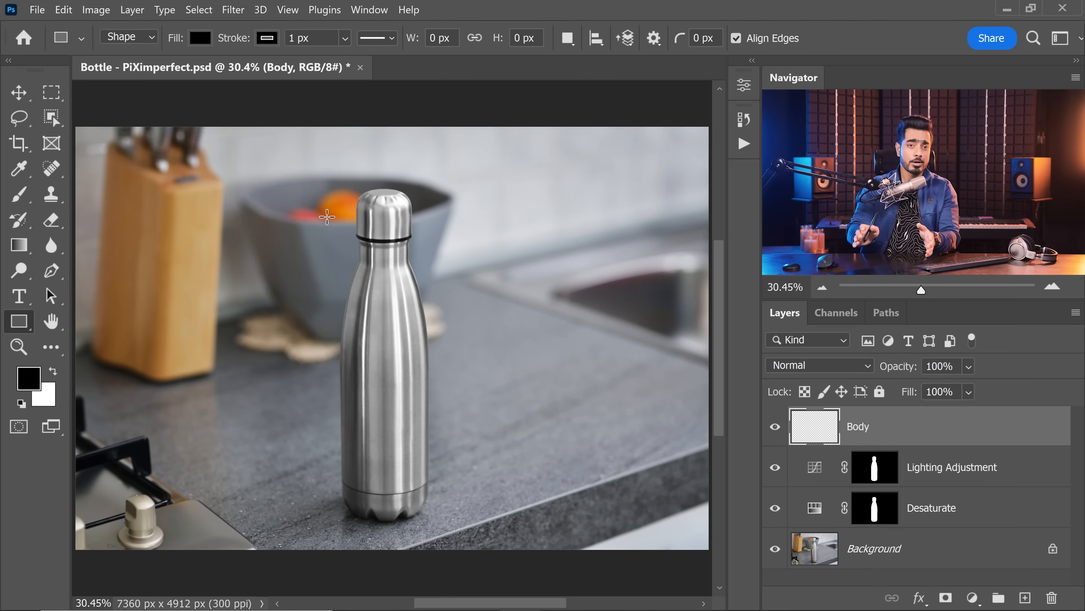
# Draw a black rectangle about 1358 by 3392 px over the bottle's body on the Body layer and set its opacity to 66%.
pyautogui.moveTo(320, 231); pyautogui.dragTo(436, 522)
pyautogui.click(698, 80)
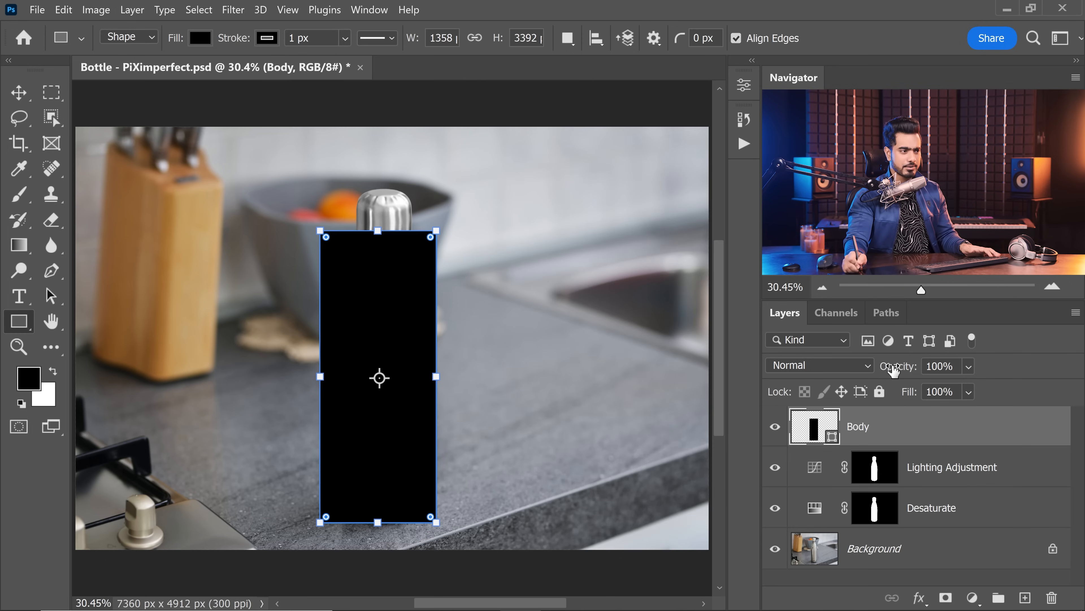
pyautogui.moveTo(880, 366); pyautogui.dragTo(882, 365)
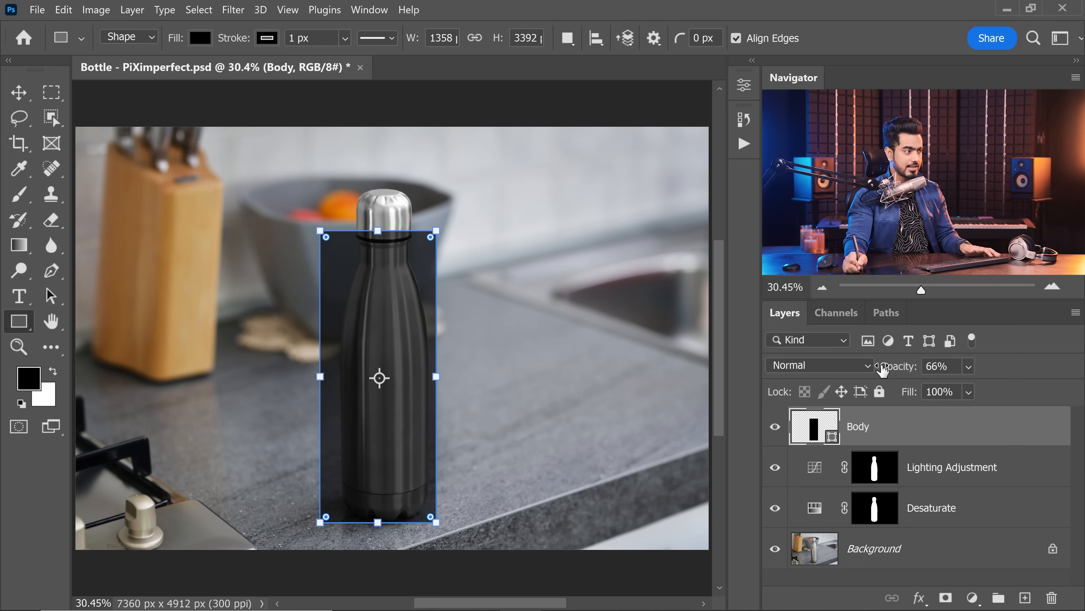
# Show the rulers and place vertical guides along both outer sides of the bottle's body.
pyautogui.click(16, 96)
pyautogui.moveTo(387, 316); pyautogui.dragTo(395, 318)
pyautogui.scroll(3, 431, 340)
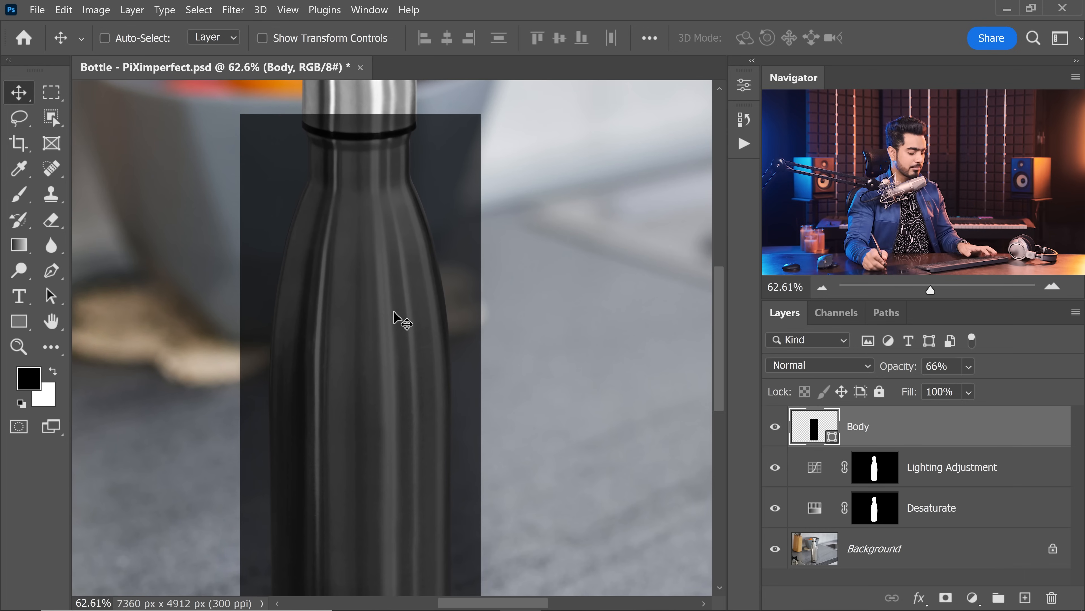
pyautogui.hotkey('ctrl', 'r')
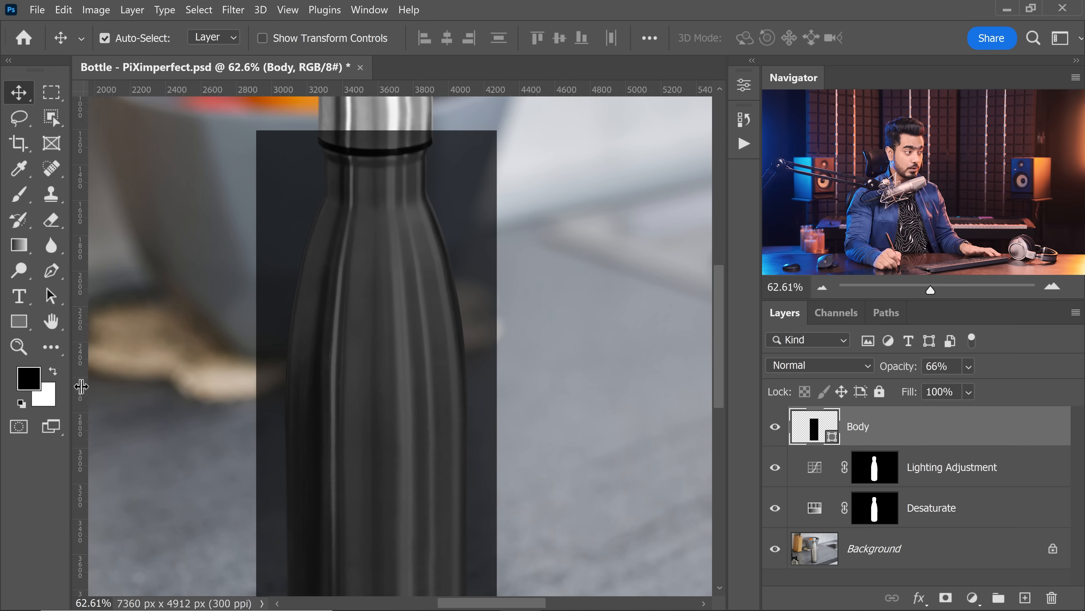
pyautogui.moveTo(81, 386); pyautogui.dragTo(285, 427)
pyautogui.moveTo(84, 347); pyautogui.dragTo(468, 408)
# Make a rectangular marquee selection about 1041 by 554 px spanning exactly between the two vertical guides.
pyautogui.click(51, 92)
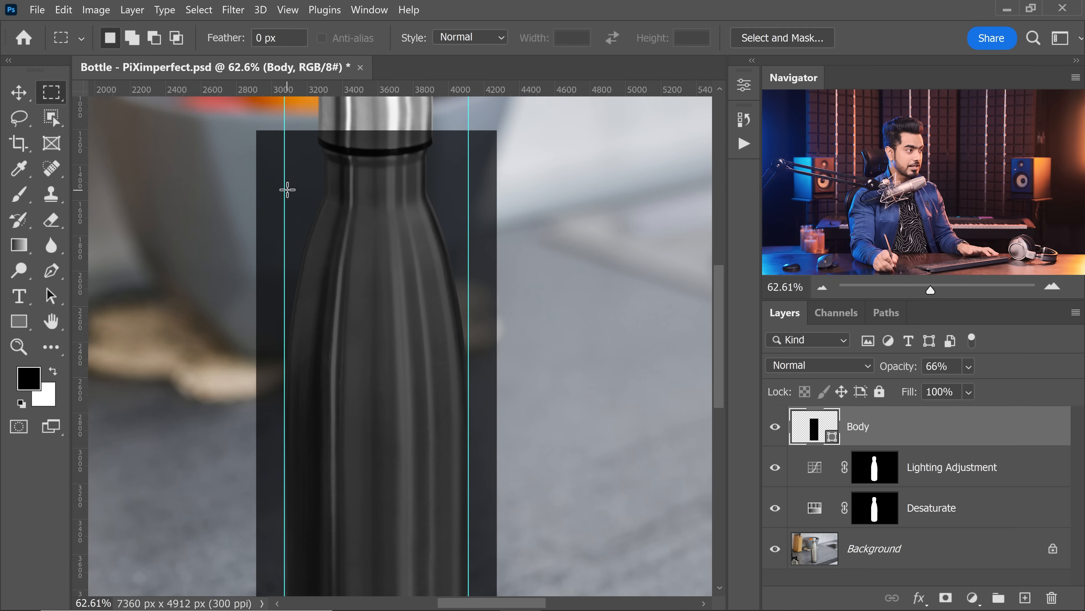
pyautogui.moveTo(284, 188); pyautogui.dragTo(336, 235)
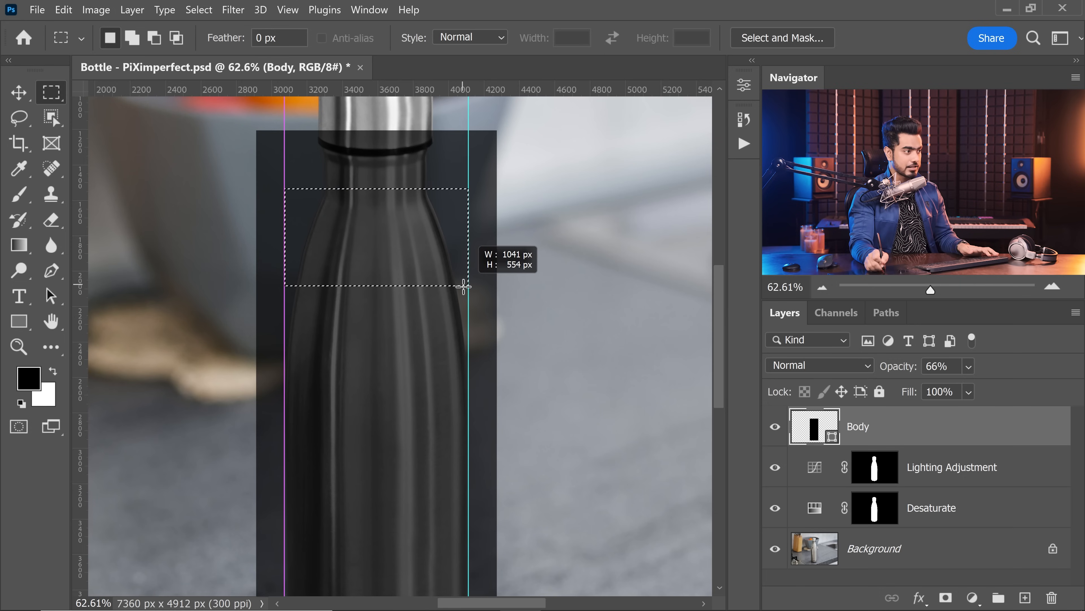
pyautogui.moveTo(463, 285); pyautogui.dragTo(463, 286)
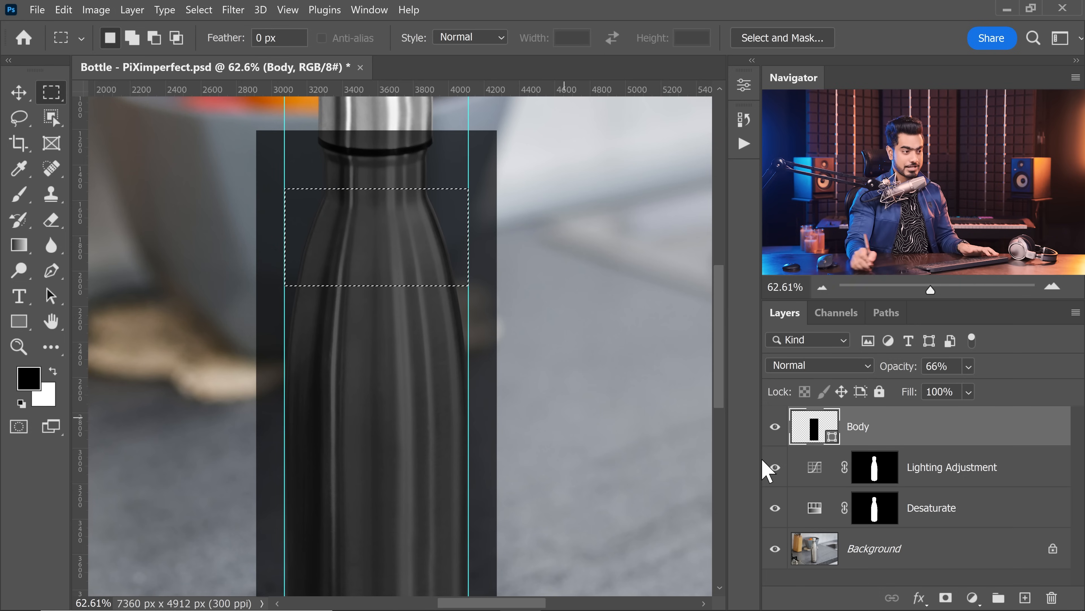
# Try aligning the Body rectangle to the selection's vertical center, undo it, and center the rectangle horizontally on the selection.
pyautogui.click(19, 92)
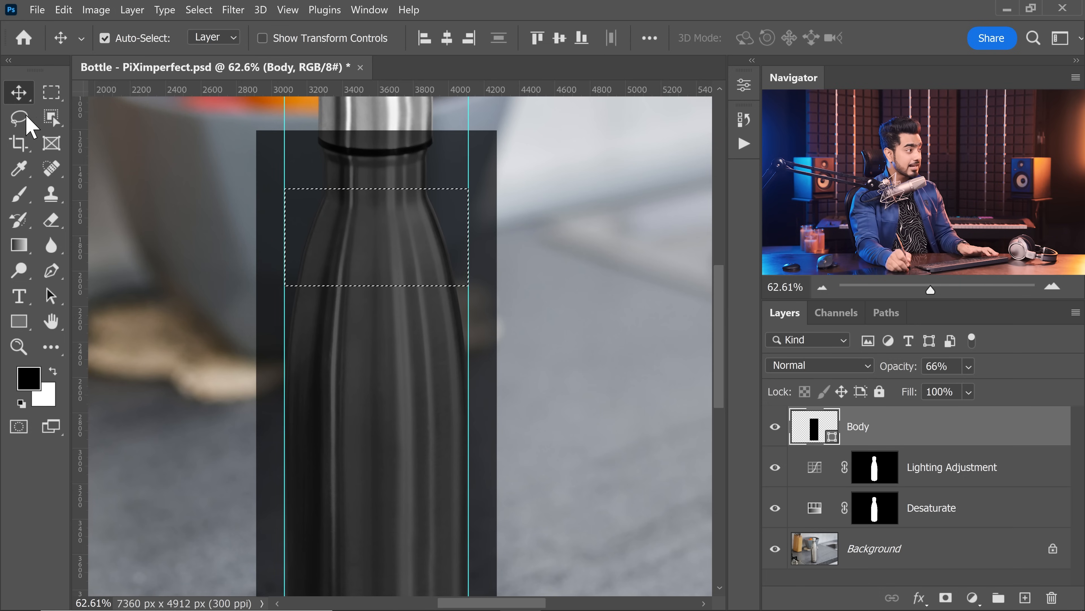
pyautogui.rightClick(20, 95)
pyautogui.click(65, 93)
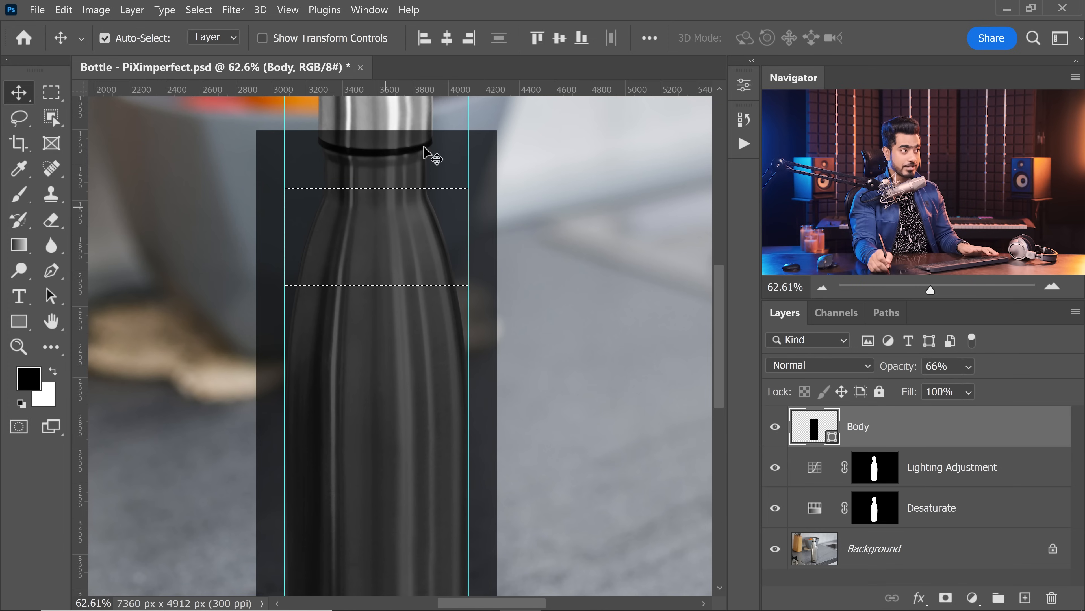
pyautogui.click(560, 38)
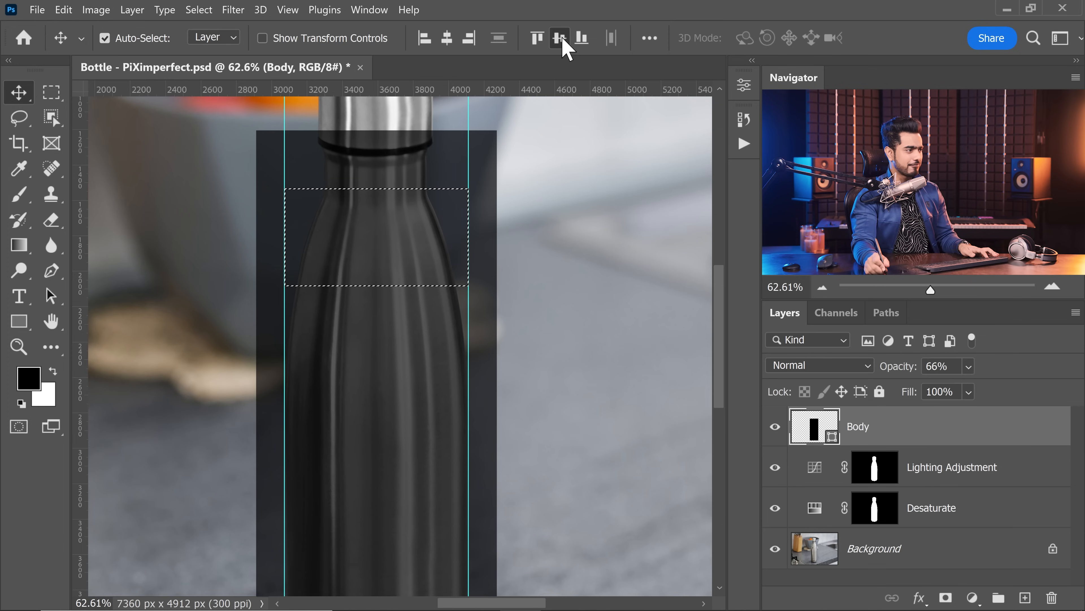
pyautogui.hotkey('ctrl', 'z')
pyautogui.click(447, 38)
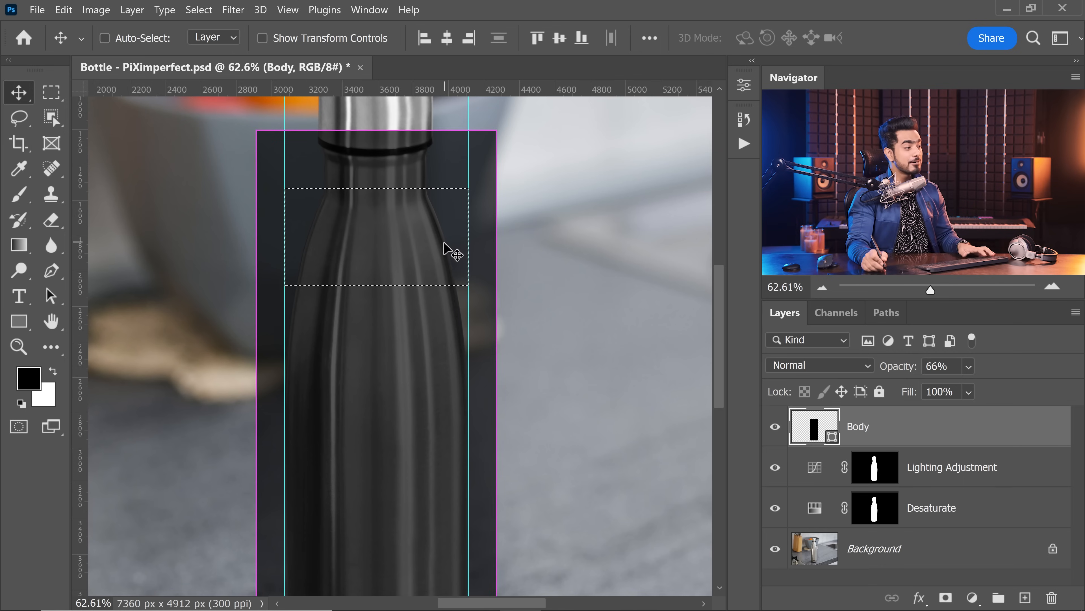
# Clear the selection, then remove the Body rectangle's stroke and fill it with red.
pyautogui.hotkey('ctrl', 'd')
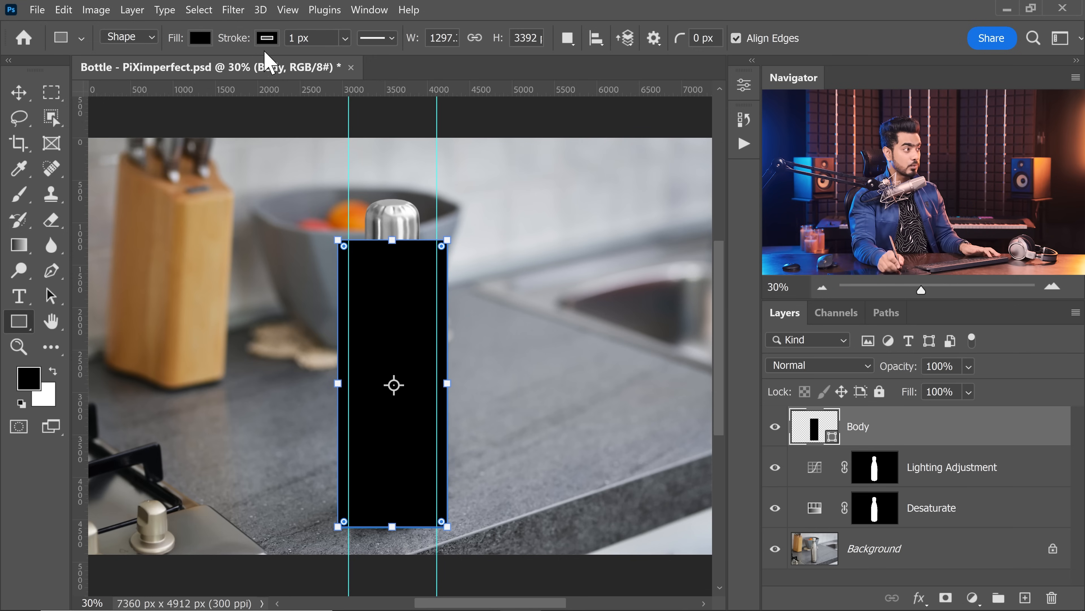
pyautogui.click(267, 38)
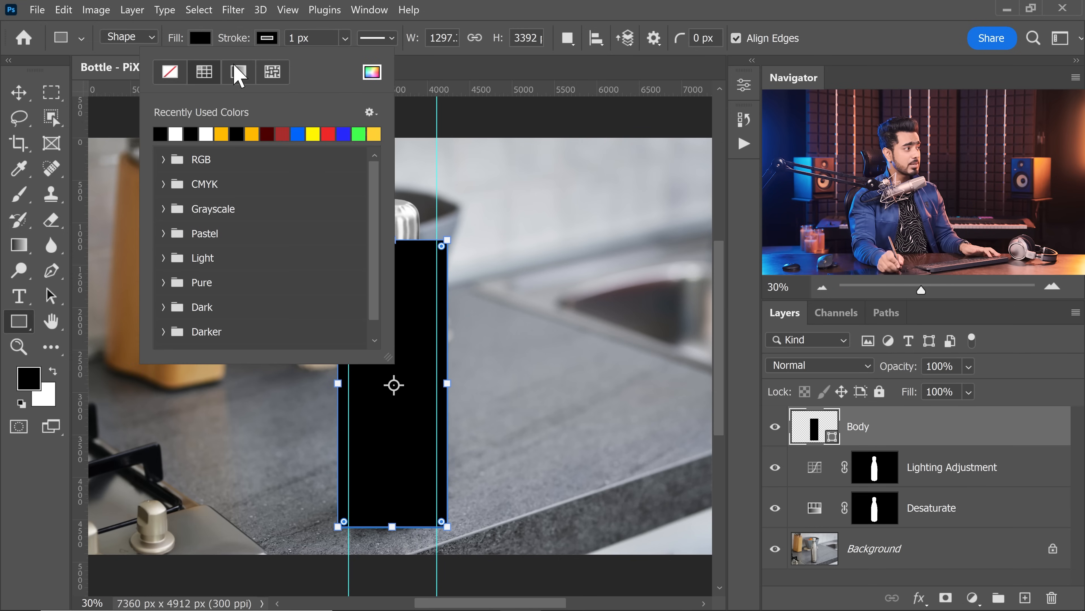
pyautogui.click(170, 71)
pyautogui.click(204, 39)
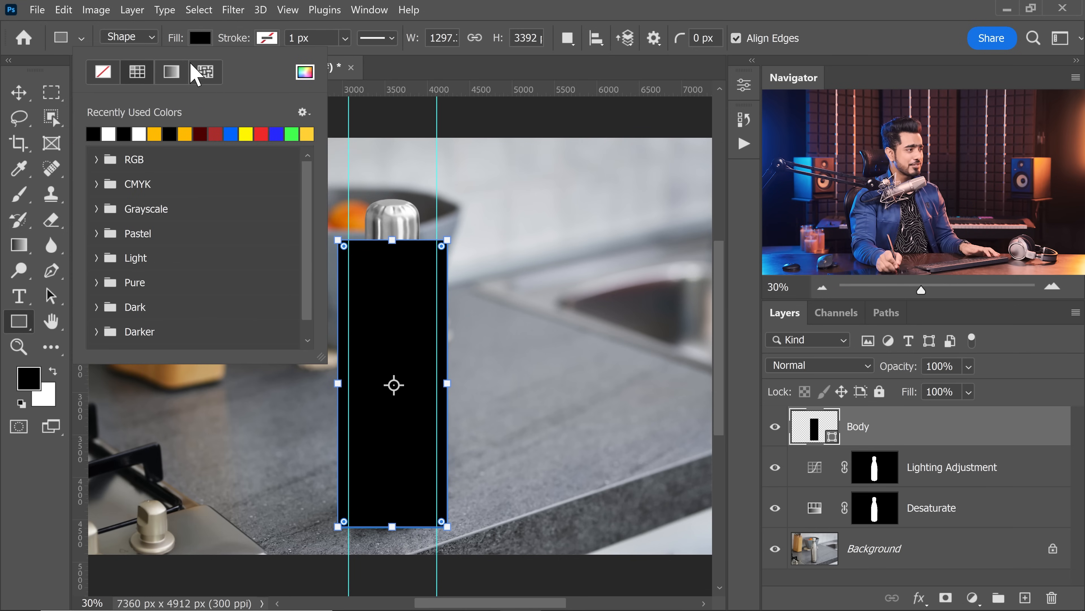
pyautogui.doubleClick(217, 133)
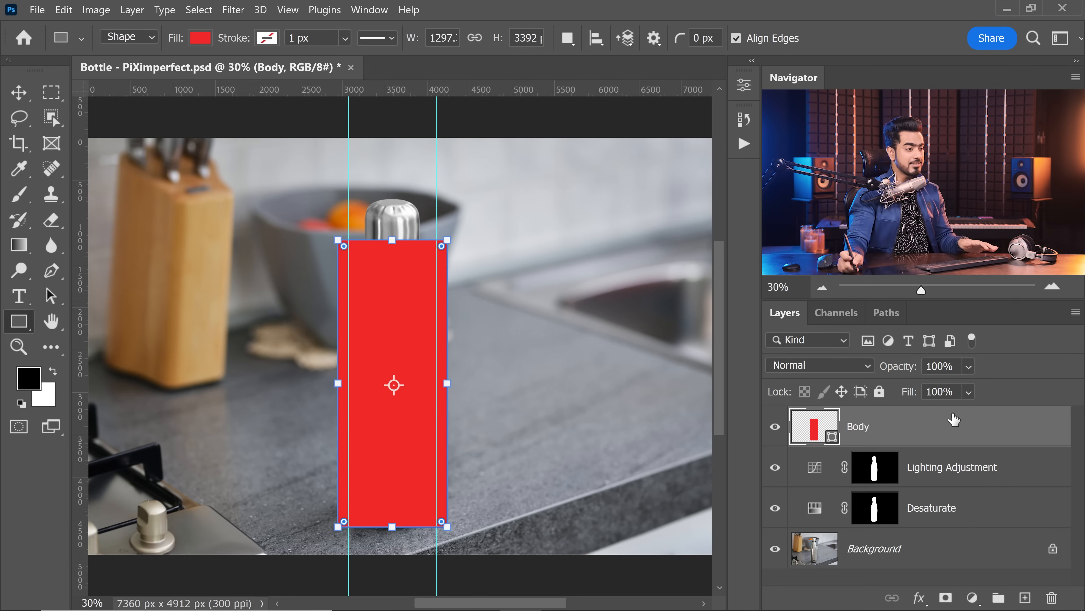
# Convert the Body layer to a Smart Object and set its blend mode to Linear Burn.
pyautogui.rightClick(966, 431)
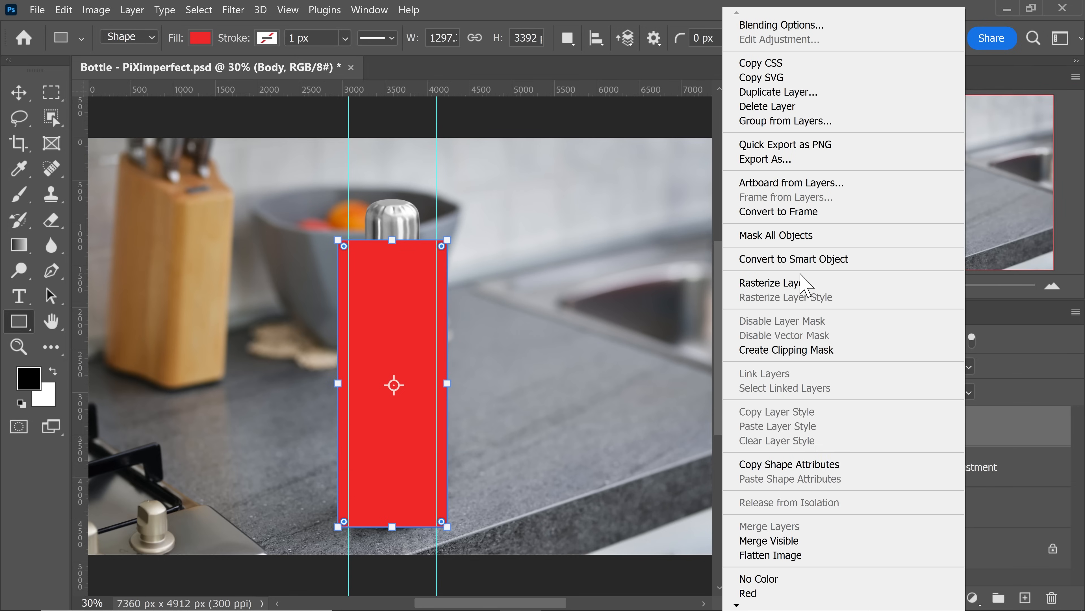
pyautogui.click(799, 262)
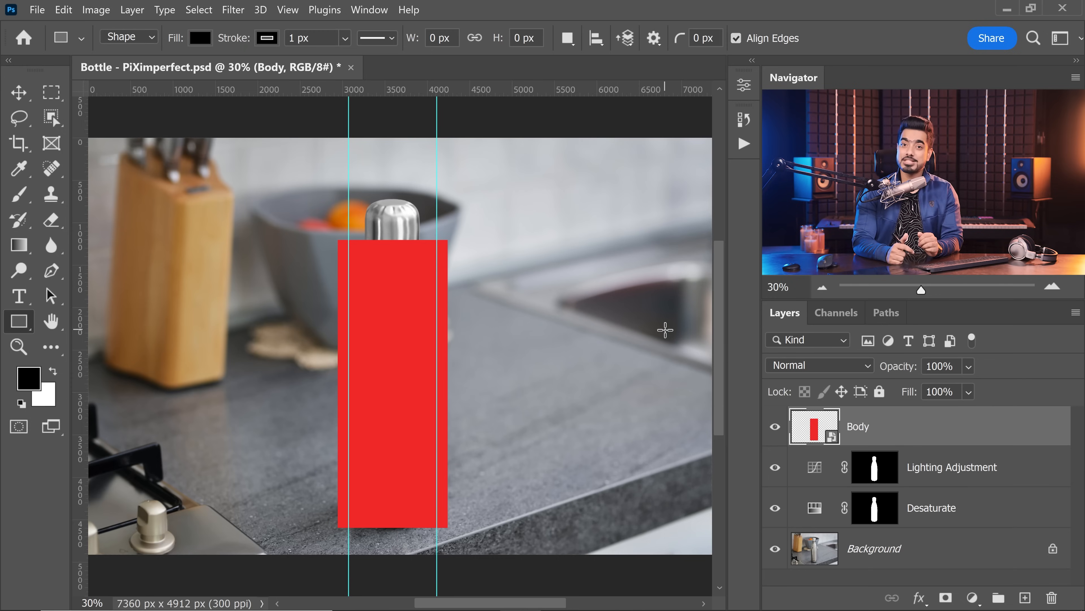
pyautogui.click(816, 373)
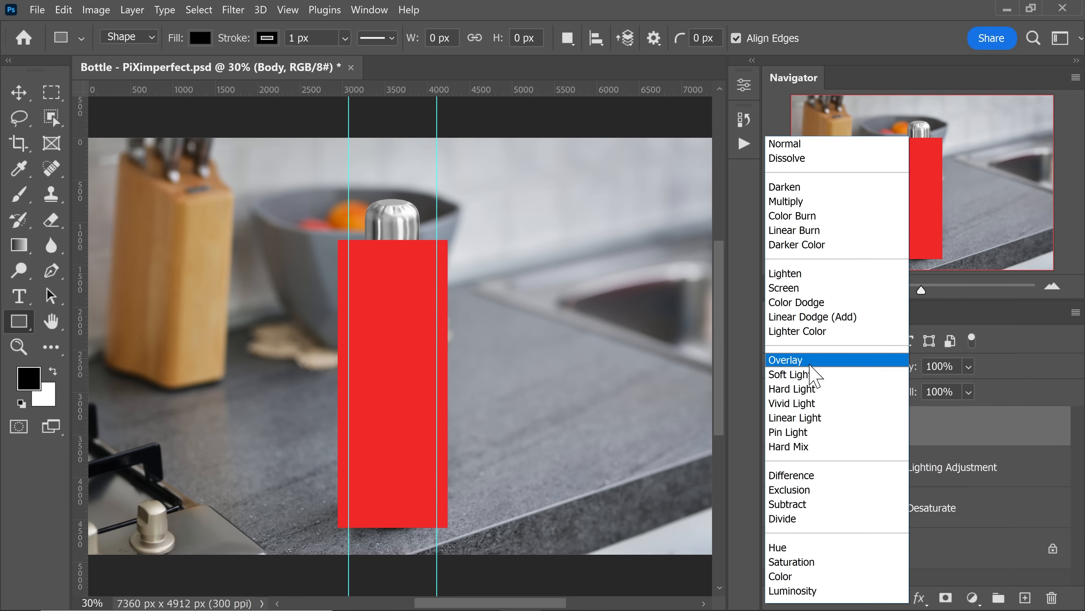
pyautogui.click(820, 231)
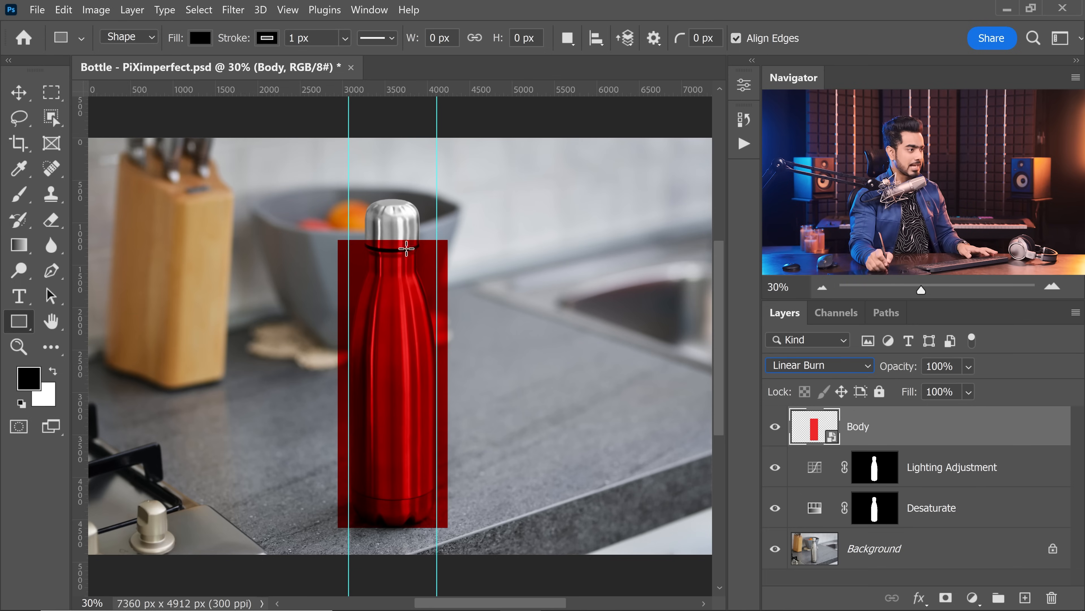
# Put the Body layer into Warp mode and place a horizontal guide along the rectangle's upper edge.
pyautogui.moveTo(396, 240); pyautogui.dragTo(462, 156)
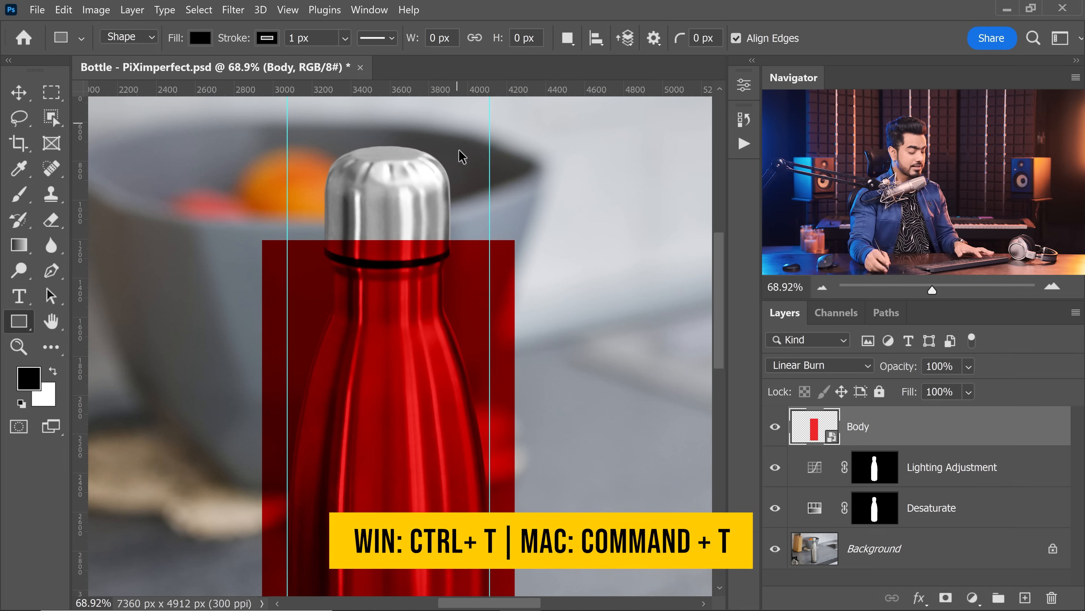
pyautogui.hotkey('ctrl', 't')
pyautogui.rightClick(417, 285)
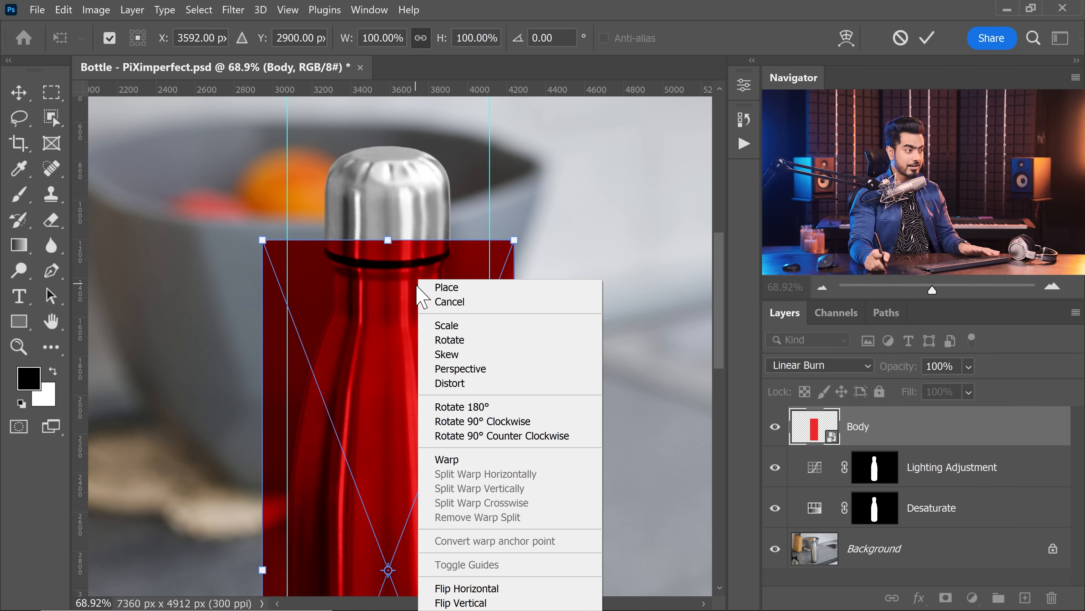
pyautogui.click(432, 460)
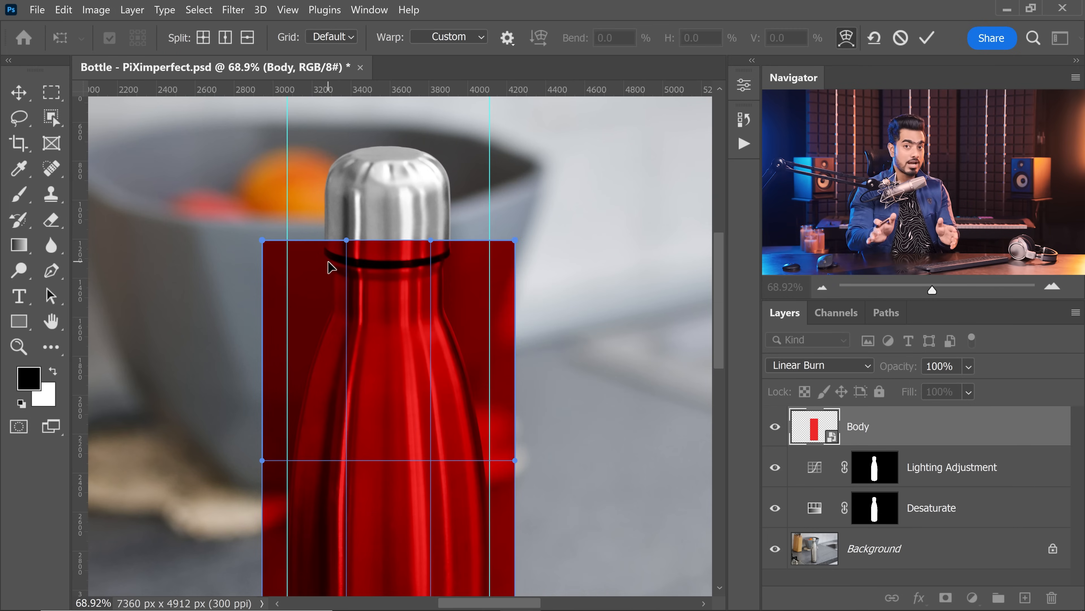
pyautogui.moveTo(290, 166); pyautogui.dragTo(308, 166)
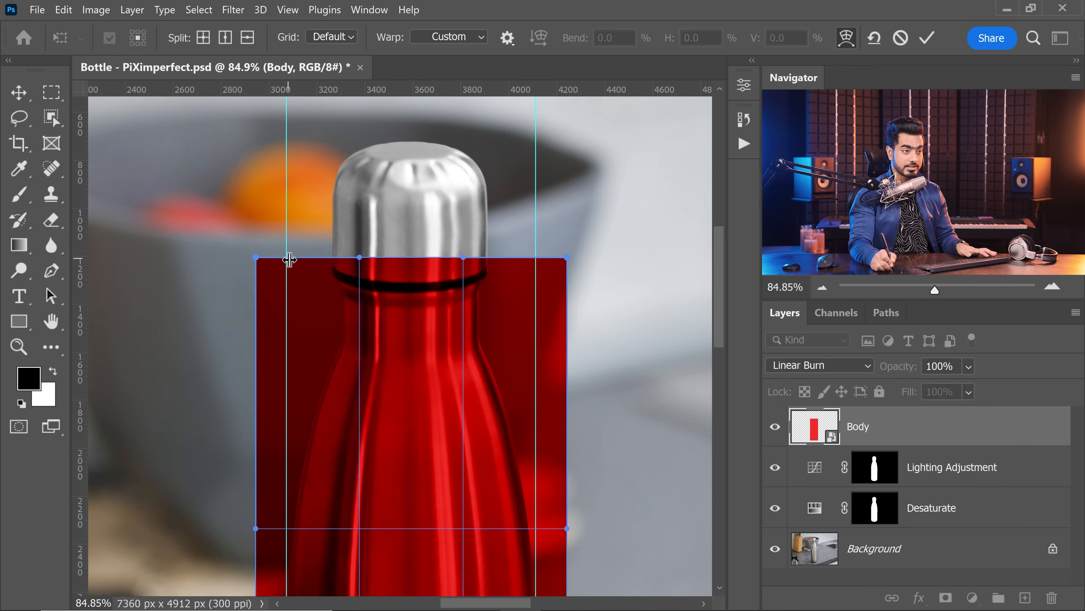
pyautogui.moveTo(319, 251); pyautogui.dragTo(367, 252)
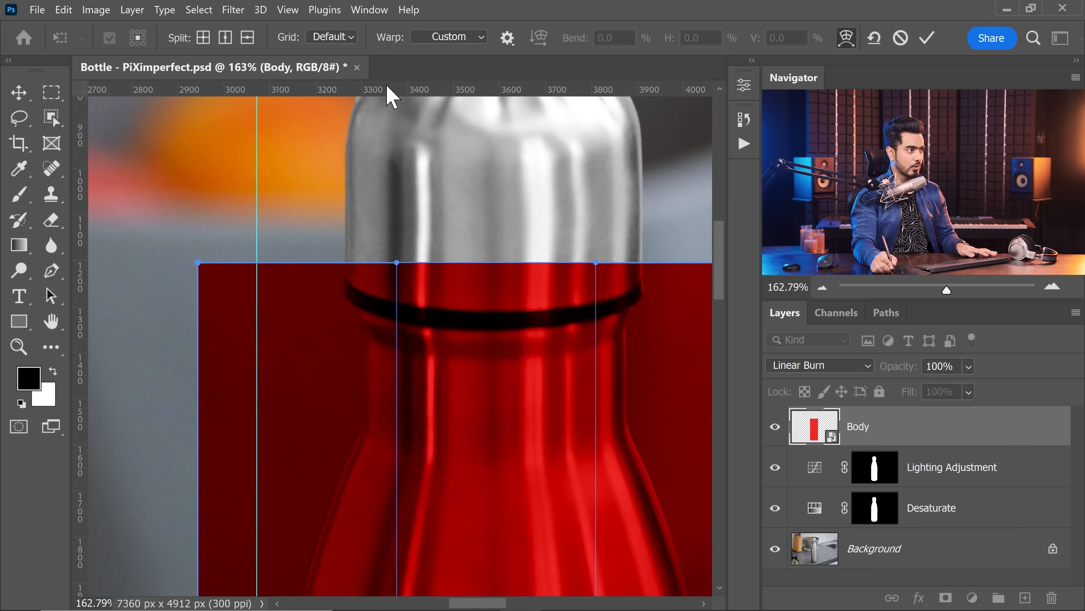
pyautogui.moveTo(387, 88); pyautogui.dragTo(404, 261)
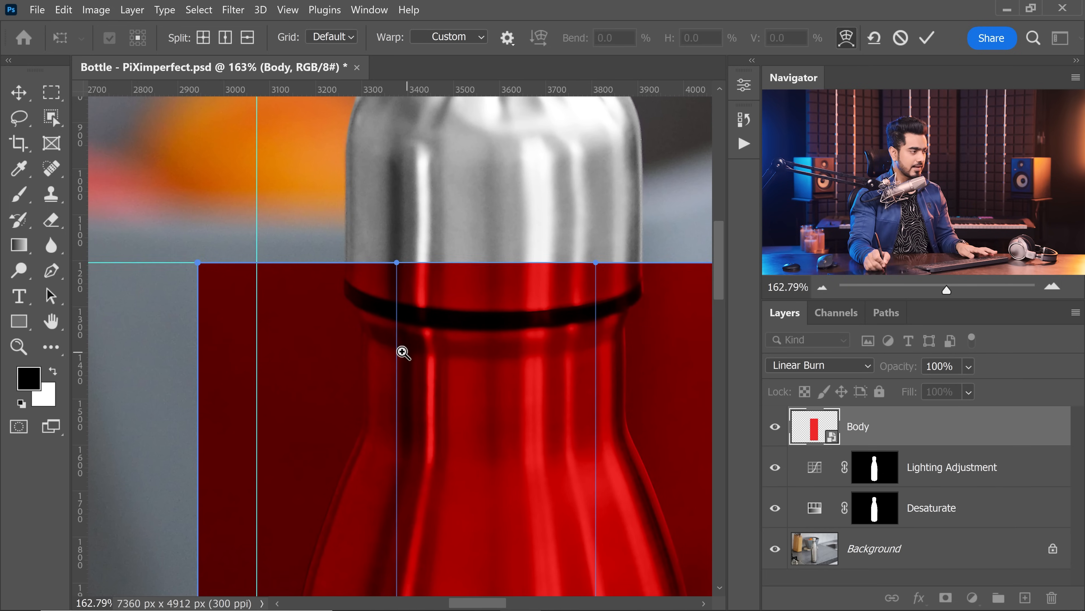
# Place a second horizontal guide along the lower edge of the Body rectangle, below the bottle's base.
pyautogui.moveTo(404, 351); pyautogui.dragTo(310, 351)
pyautogui.moveTo(384, 377); pyautogui.dragTo(352, 111)
pyautogui.moveTo(395, 363); pyautogui.dragTo(454, 363)
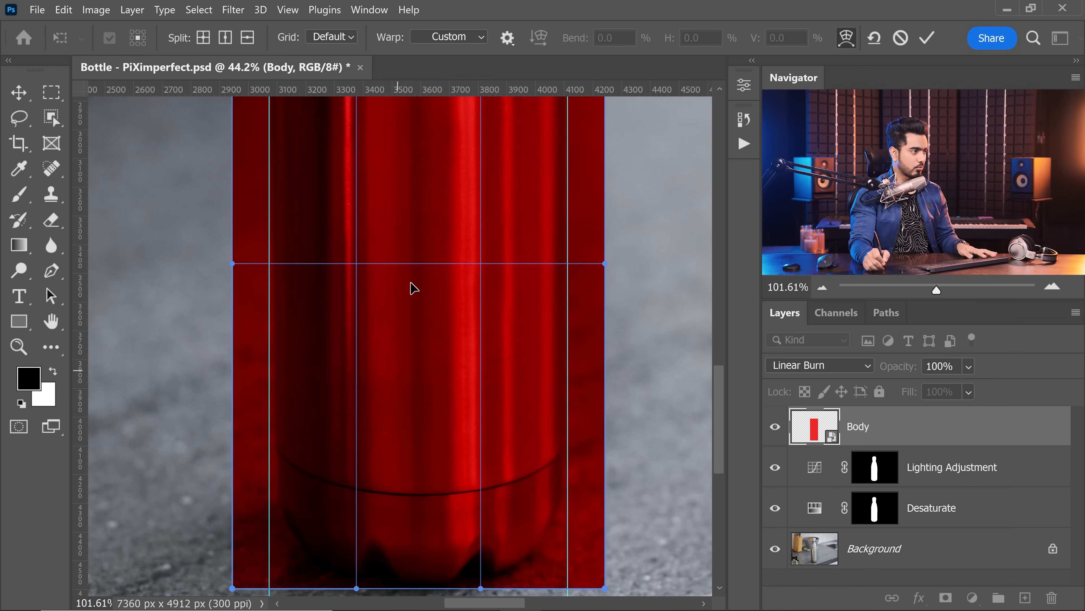
pyautogui.moveTo(327, 252); pyautogui.dragTo(398, 374)
pyautogui.moveTo(331, 311); pyautogui.dragTo(331, 556)
pyautogui.moveTo(339, 128); pyautogui.dragTo(323, 513)
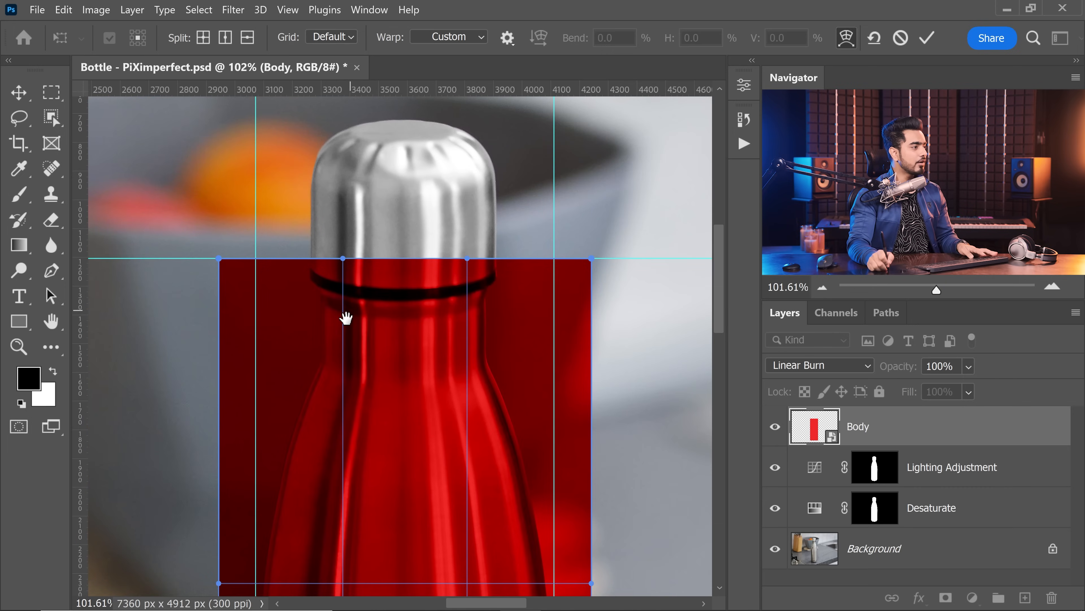
# Move the warp's two upper corners inward along the horizontal guide onto the vertical guides.
pyautogui.click(262, 255)
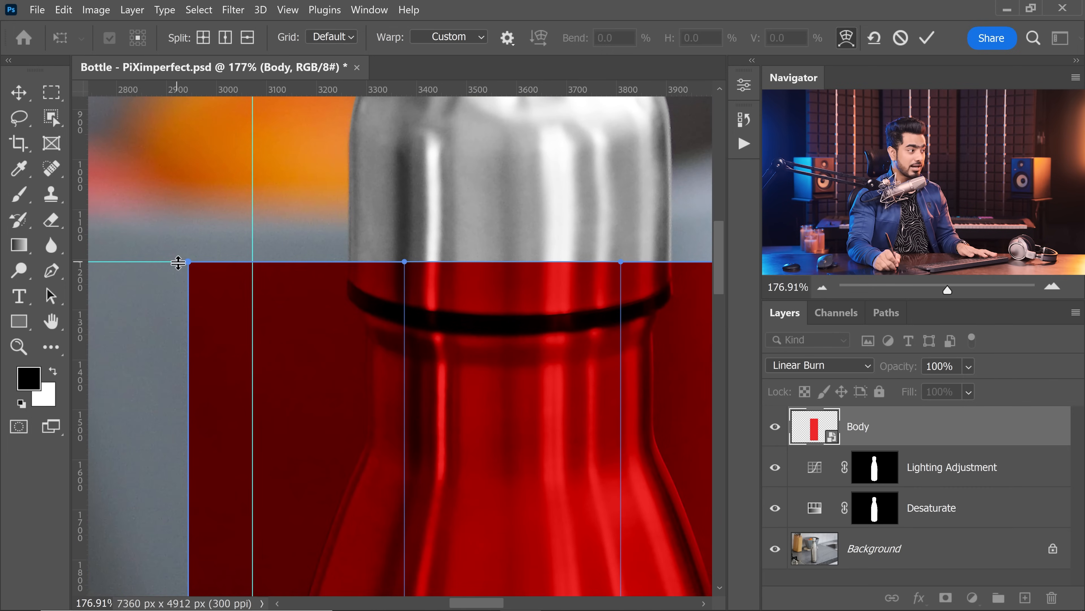
pyautogui.moveTo(178, 262); pyautogui.dragTo(179, 263)
pyautogui.click(216, 280)
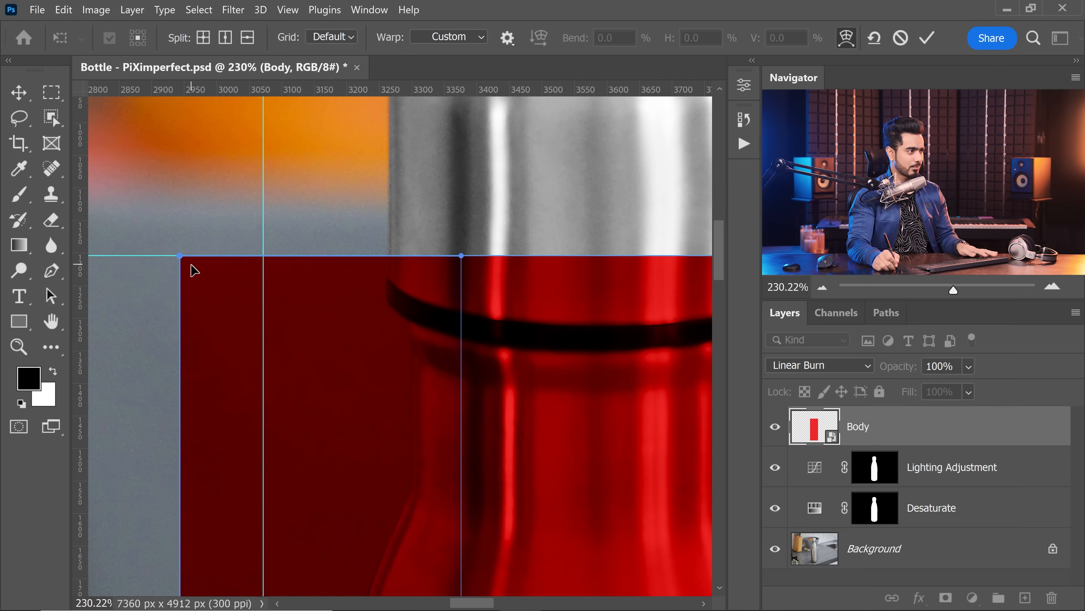
pyautogui.moveTo(191, 265); pyautogui.dragTo(269, 265)
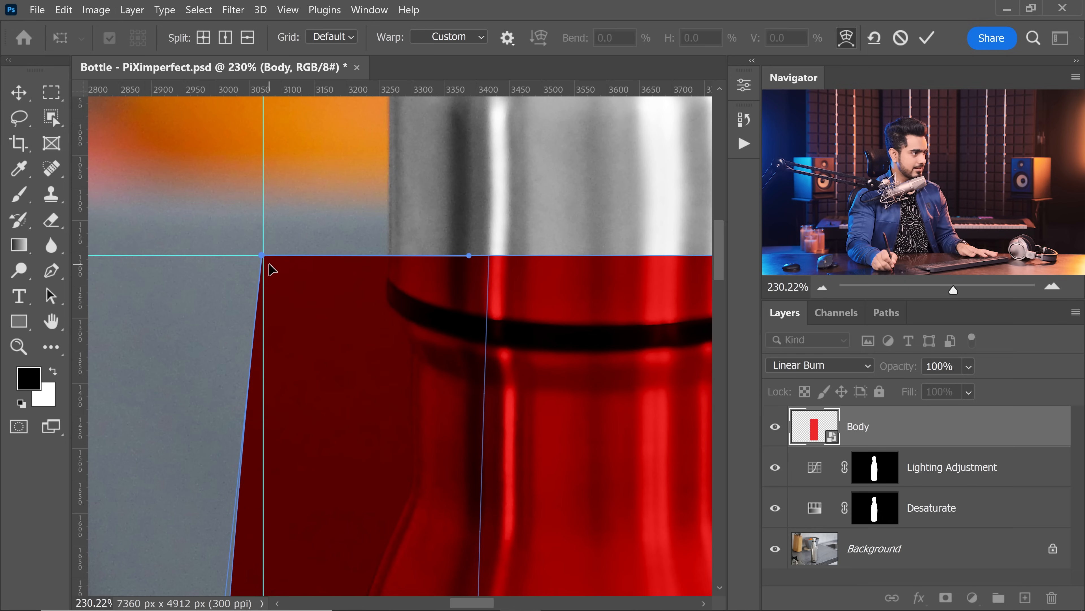
pyautogui.scroll(-5, 369, 281)
pyautogui.moveTo(441, 281); pyautogui.dragTo(308, 257)
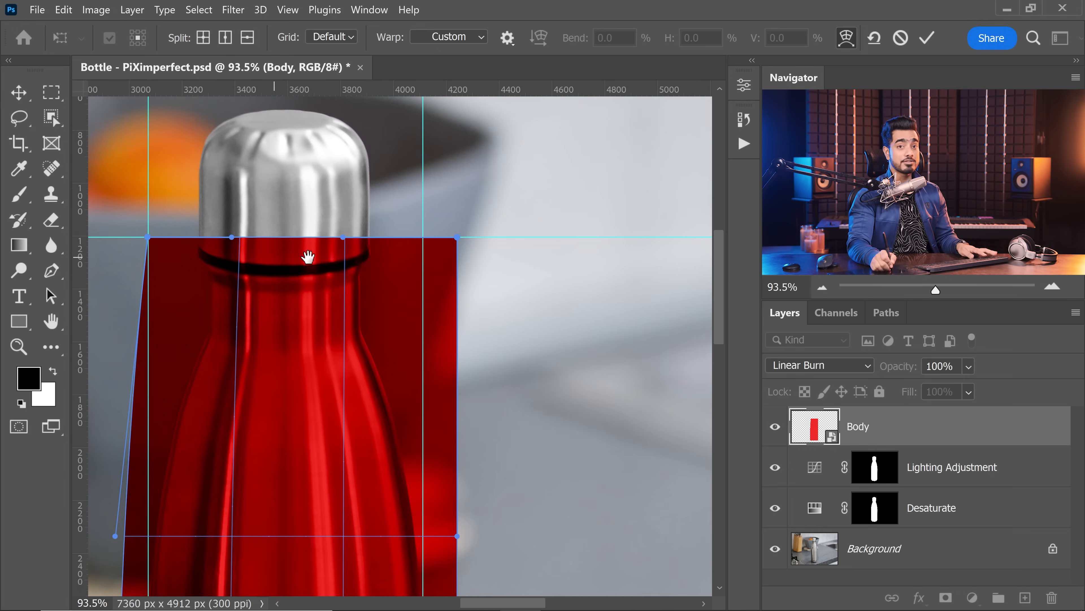
pyautogui.moveTo(436, 242); pyautogui.dragTo(376, 238)
# Move the warp's two lower corners inward to where the lower horizontal guide meets the vertical guides.
pyautogui.moveTo(124, 516); pyautogui.dragTo(171, 516)
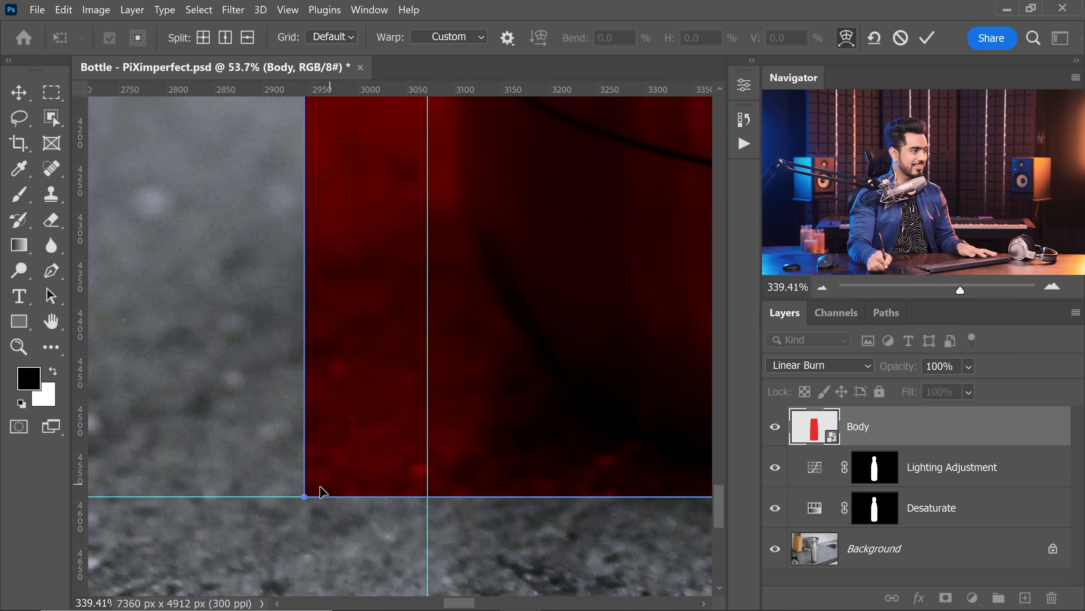
pyautogui.moveTo(306, 496); pyautogui.dragTo(427, 496)
pyautogui.moveTo(598, 479); pyautogui.dragTo(333, 483)
pyautogui.scroll(-6, 271, 356)
pyautogui.moveTo(276, 401); pyautogui.dragTo(290, 246)
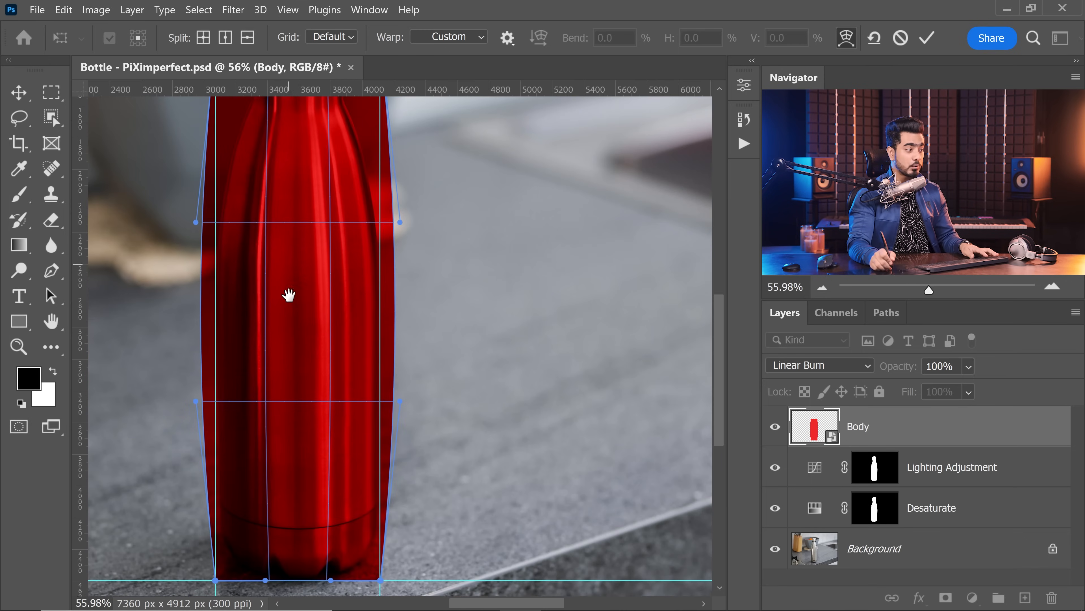
pyautogui.moveTo(294, 347); pyautogui.dragTo(293, 353)
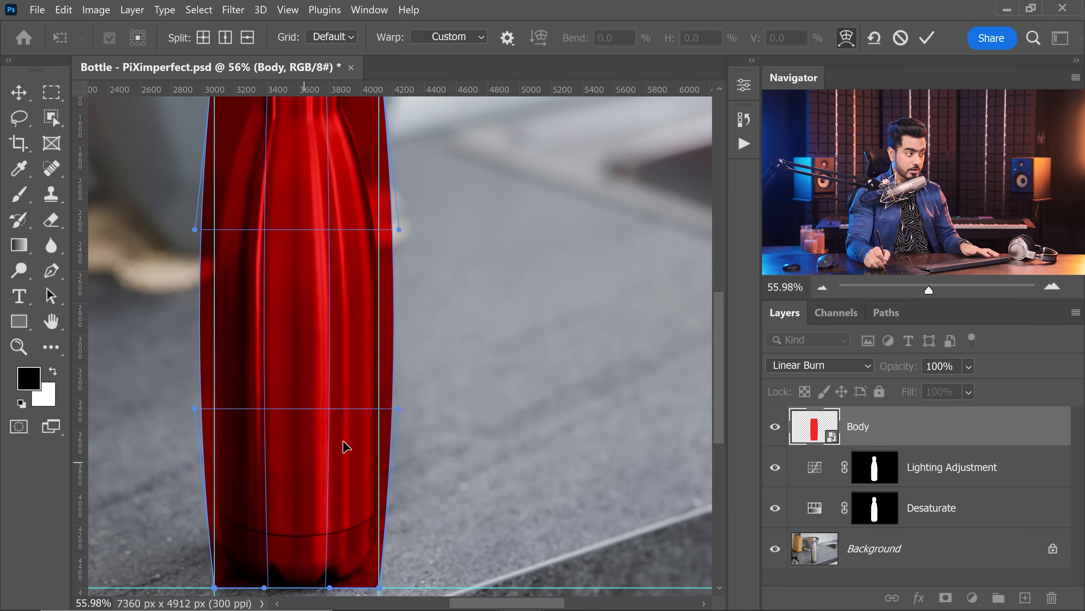
pyautogui.moveTo(334, 266); pyautogui.dragTo(328, 368)
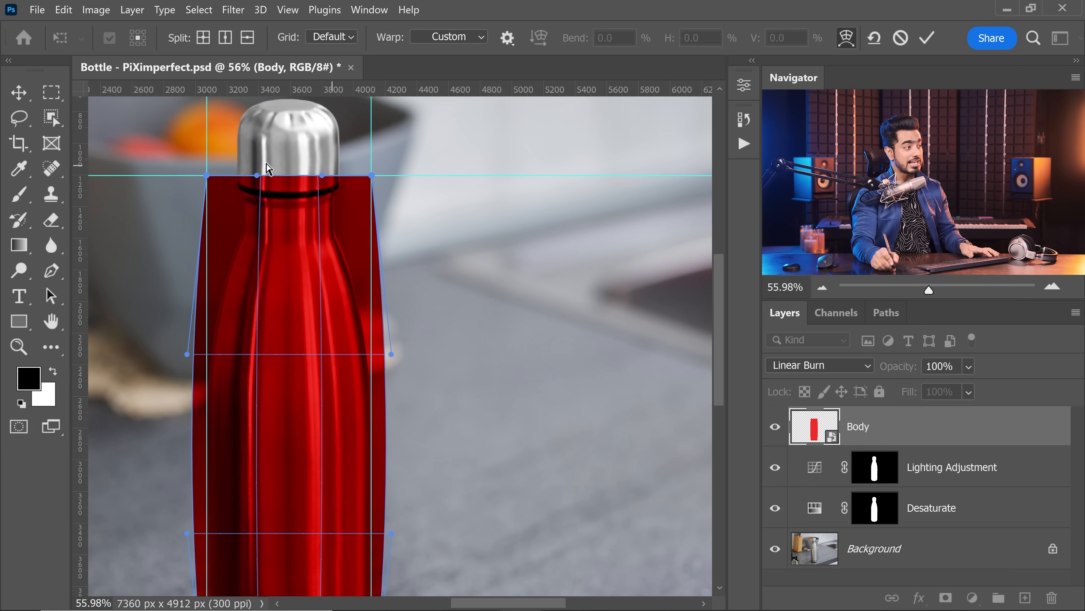
pyautogui.scroll(5, 206, 183)
pyautogui.moveTo(187, 160); pyautogui.dragTo(247, 165)
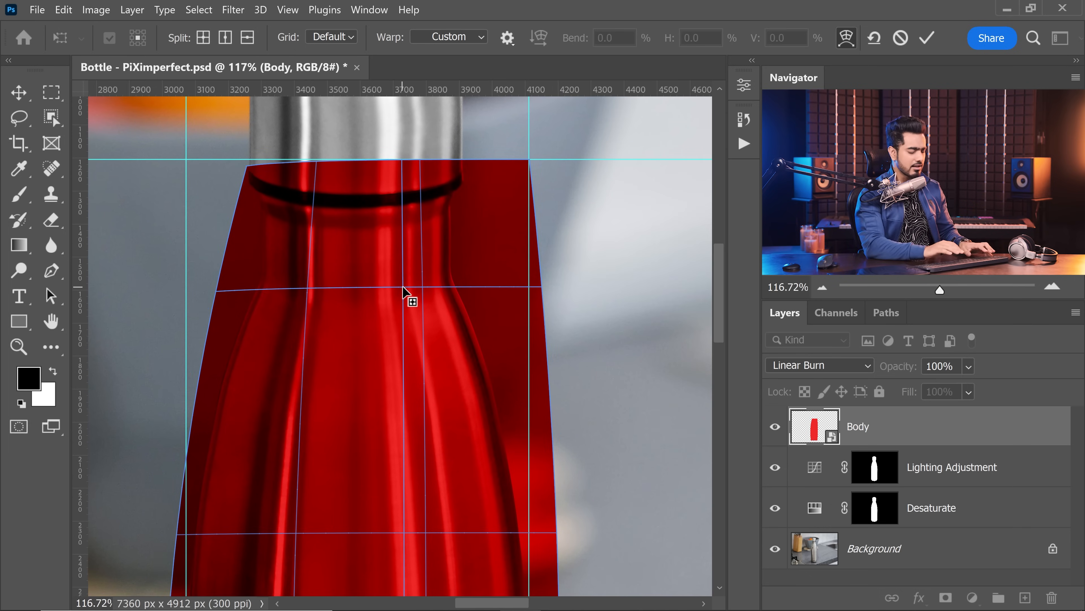
pyautogui.hotkey('ctrl', 'alt', 'z')
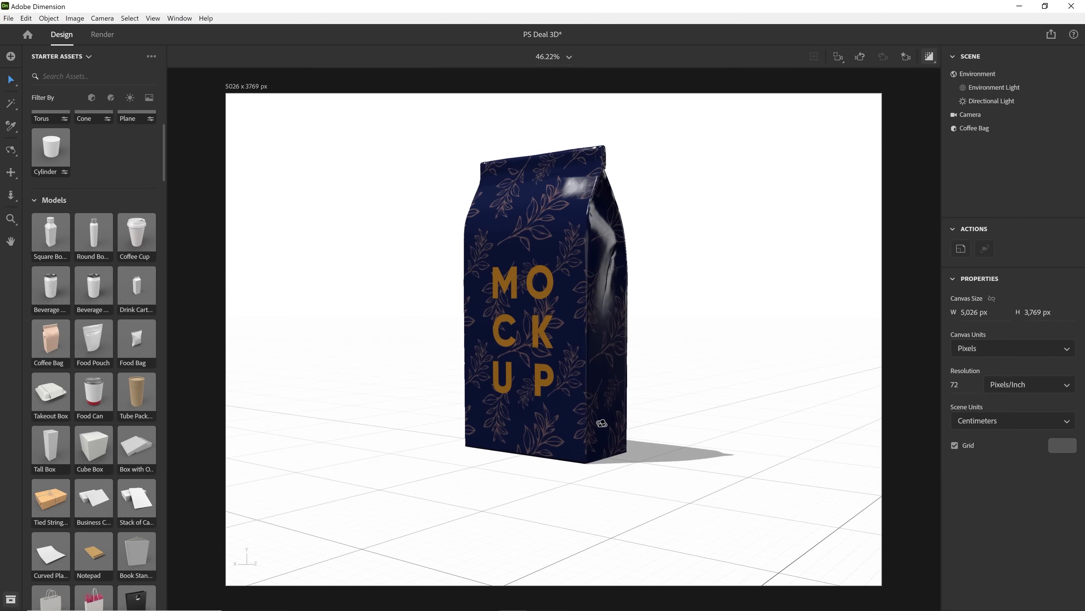
pyautogui.moveTo(641, 440); pyautogui.dragTo(650, 474)
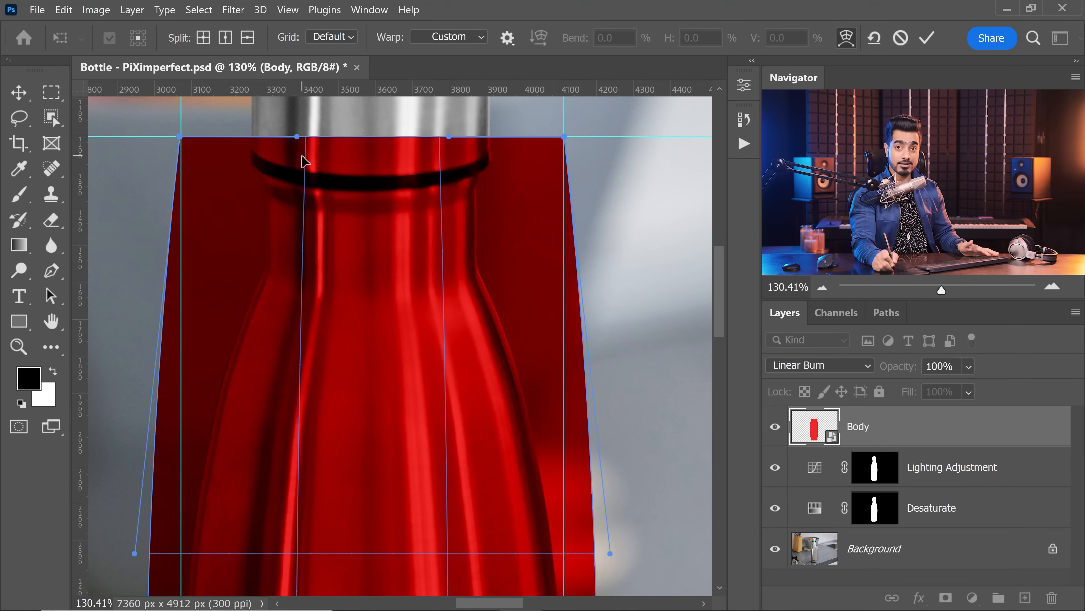
# Bend the warp's upper edge downward with its two handles so it follows the curve of the cap's lower rim.
pyautogui.moveTo(297, 138); pyautogui.dragTo(290, 201)
pyautogui.moveTo(388, 186); pyautogui.dragTo(395, 226)
pyautogui.moveTo(292, 226); pyautogui.dragTo(292, 230)
pyautogui.moveTo(460, 211); pyautogui.dragTo(464, 216)
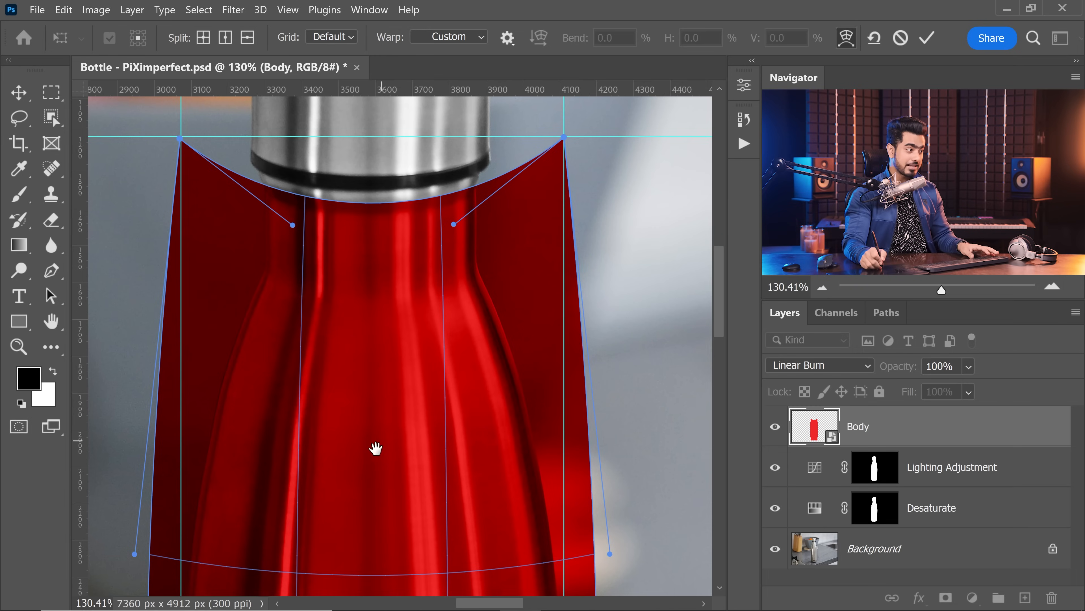
# Straighten both sides of the warp along the vertical guides and curve its lower edge downward below the bottle's base.
pyautogui.moveTo(375, 448); pyautogui.dragTo(320, 303)
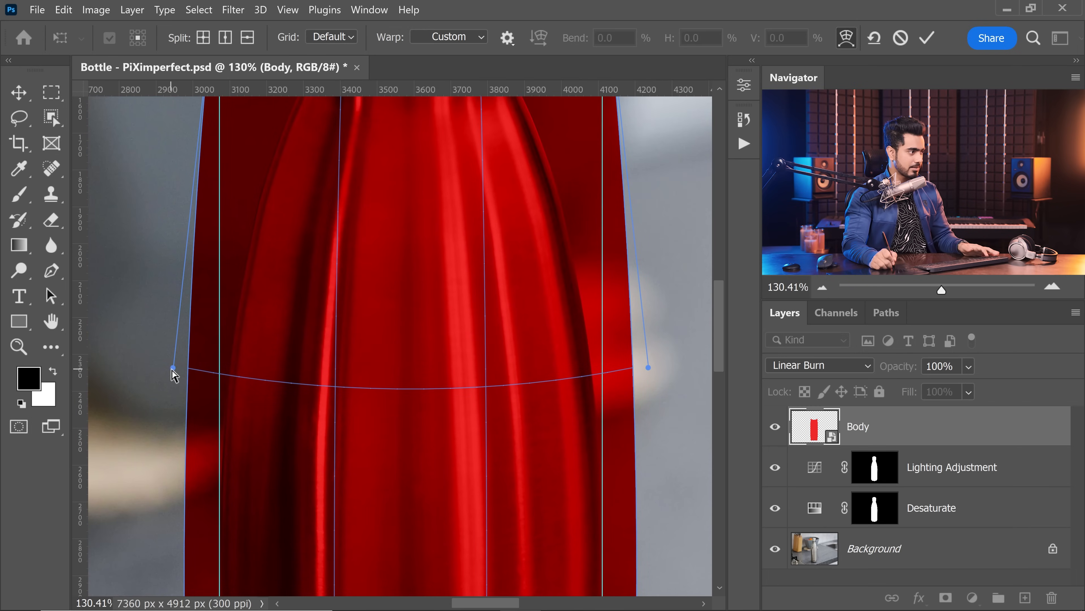
pyautogui.moveTo(175, 369); pyautogui.dragTo(218, 370)
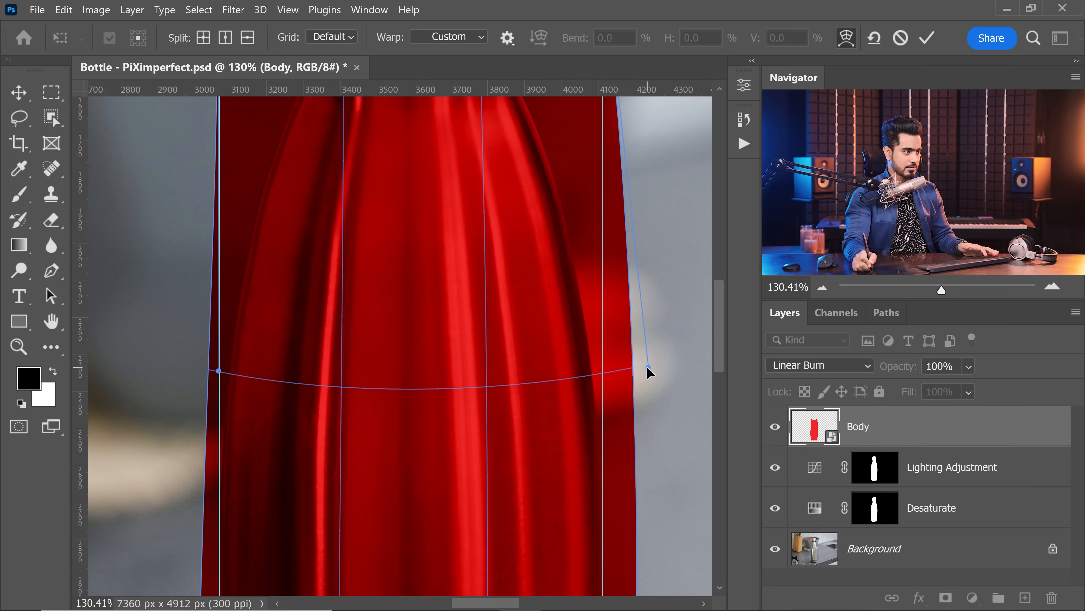
pyautogui.moveTo(649, 368); pyautogui.dragTo(606, 376)
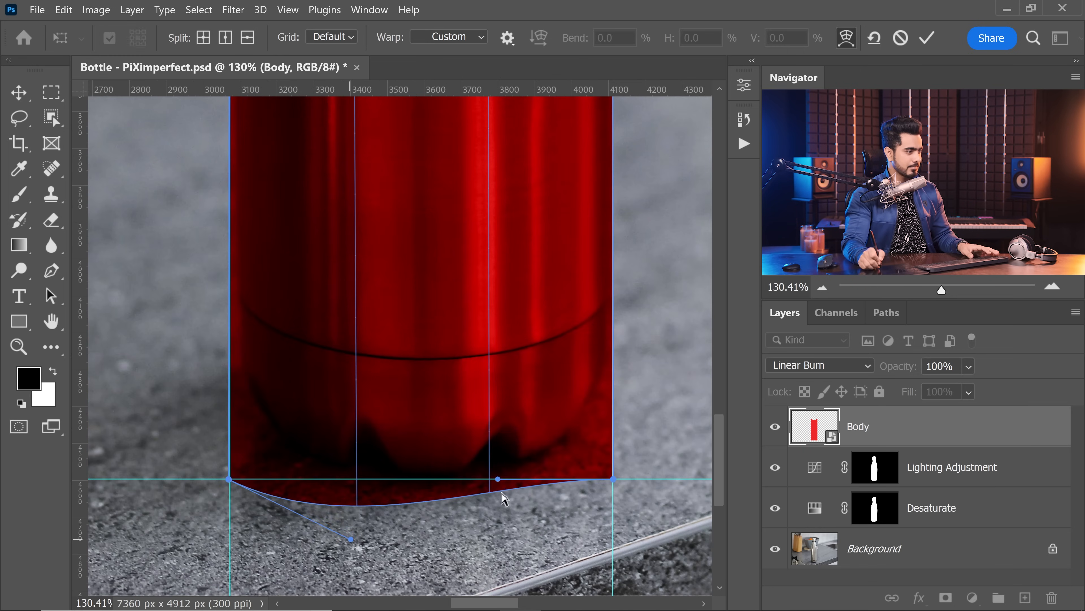
pyautogui.moveTo(504, 498); pyautogui.dragTo(503, 569)
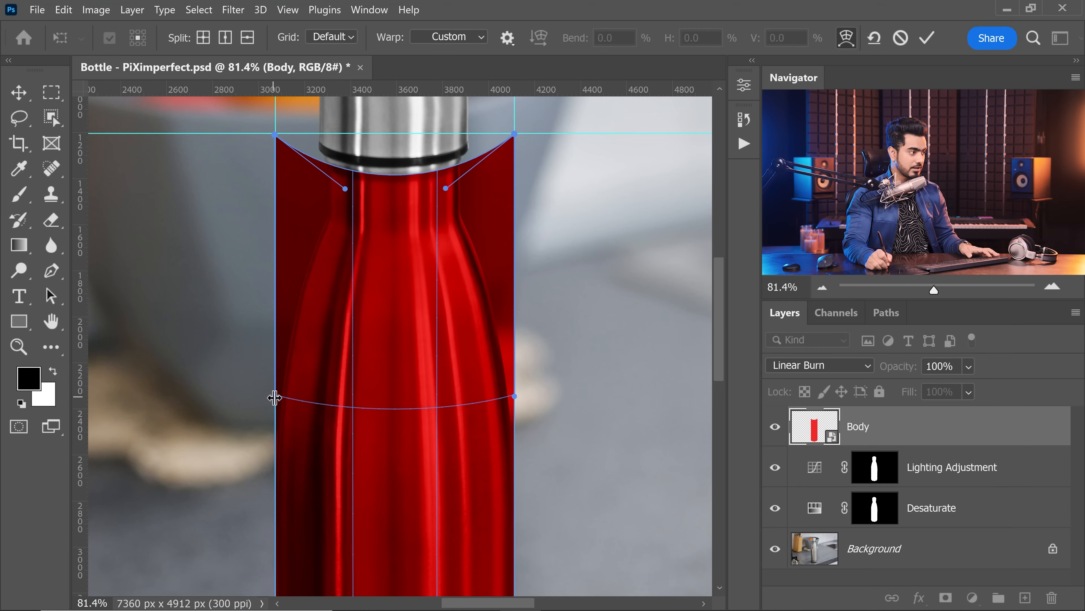
# Fine-tune the warp's upper handle on the left side along its vertical guide, and hide the guides.
pyautogui.scroll(2, 272, 403)
pyautogui.moveTo(273, 396); pyautogui.dragTo(272, 392)
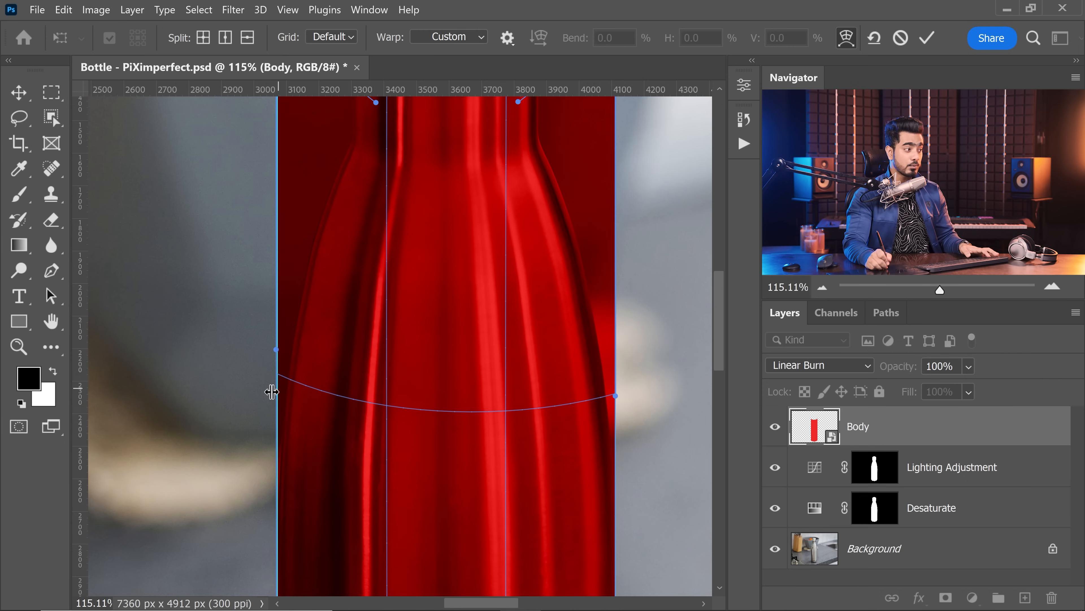
pyautogui.moveTo(396, 345); pyautogui.dragTo(359, 371)
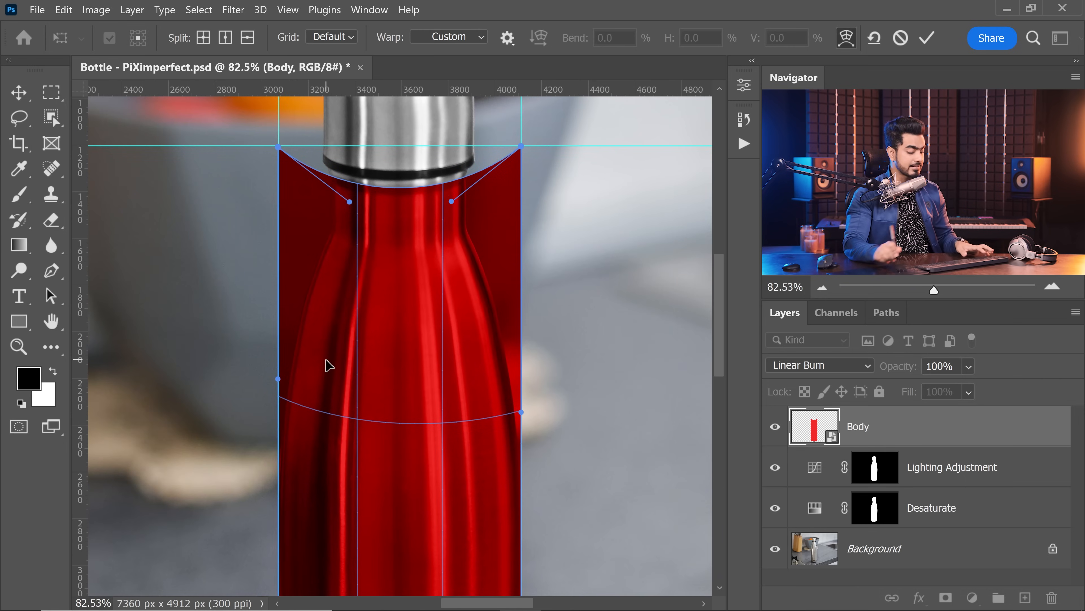
pyautogui.hotkey('ctrl', ';')
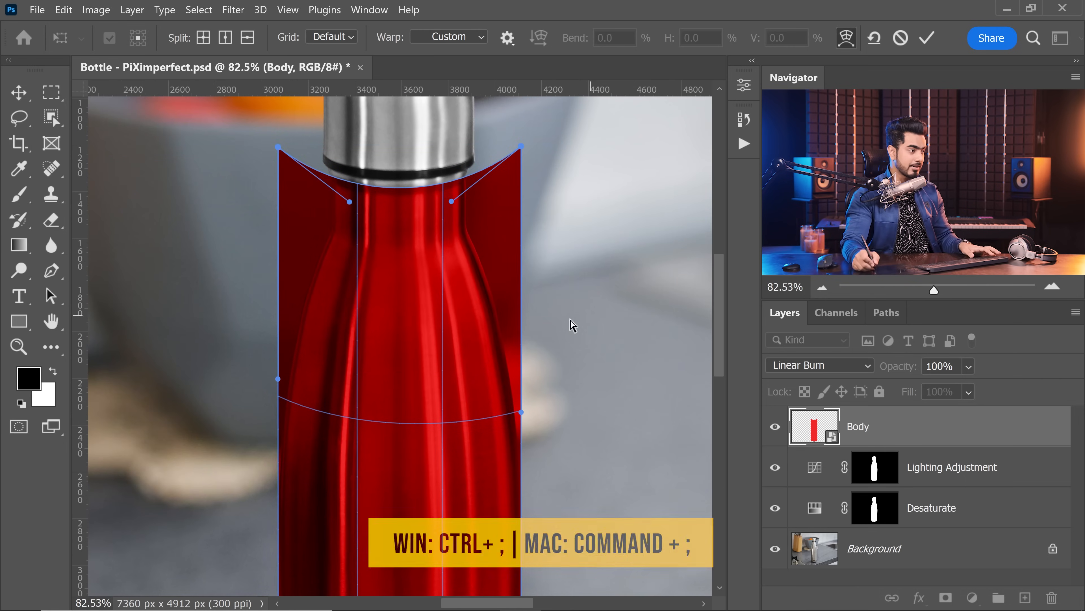
# Slide the middle handles on both sides of the warp slightly upward along the bottle's straight edges.
pyautogui.moveTo(519, 410); pyautogui.dragTo(493, 378)
pyautogui.keyDown('alt'); pyautogui.click(501, 379); pyautogui.keyUp('alt')
pyautogui.moveTo(421, 445); pyautogui.dragTo(402, 205)
pyautogui.moveTo(285, 434); pyautogui.dragTo(291, 434)
pyautogui.moveTo(276, 368); pyautogui.dragTo(272, 292)
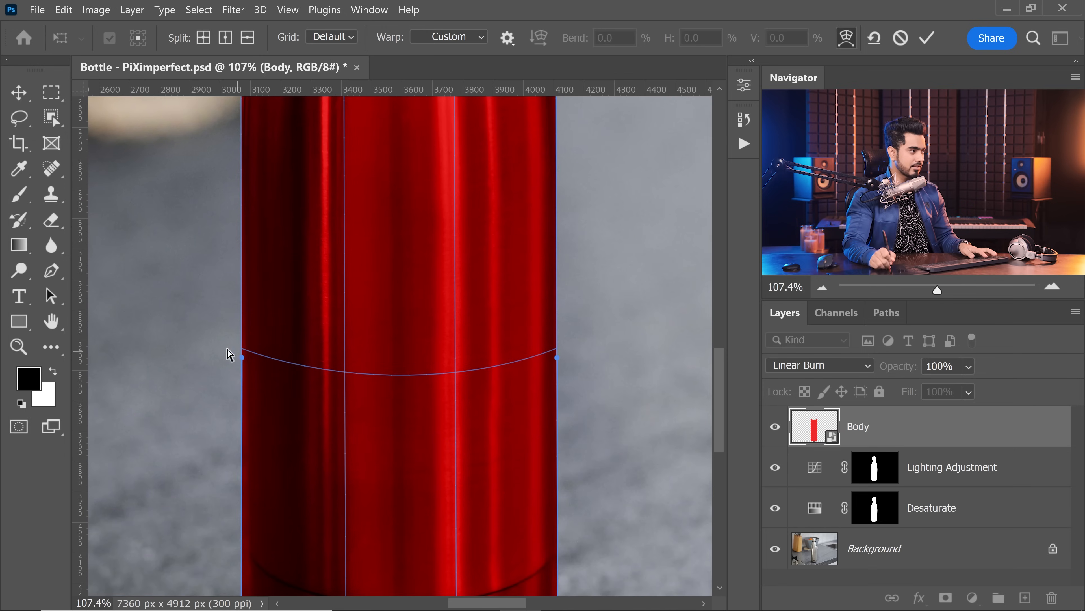
pyautogui.moveTo(243, 358); pyautogui.dragTo(243, 326)
pyautogui.moveTo(557, 349); pyautogui.dragTo(558, 329)
pyautogui.scroll(-4, 458, 346)
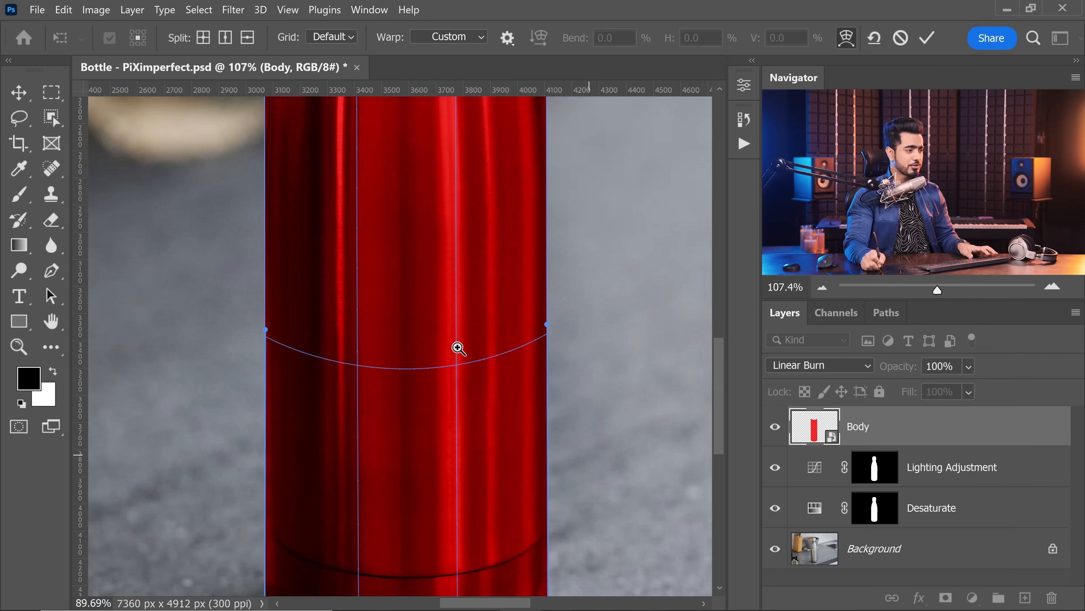
pyautogui.scroll(1, 472, 346)
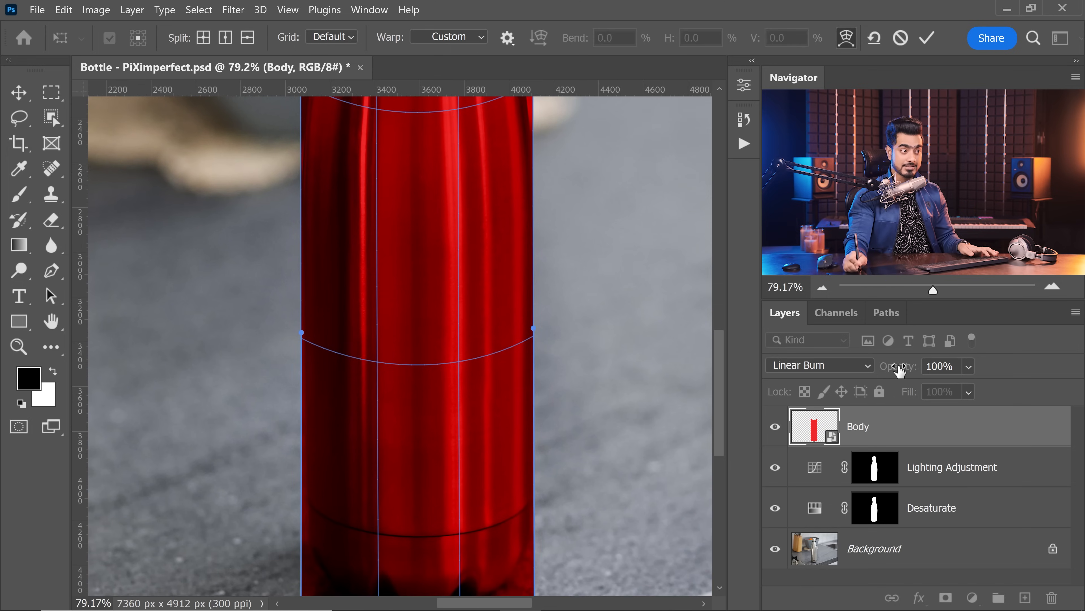
# Lower the Body layer's opacity to 60% and check the warp's edges against the bottle's outline.
pyautogui.moveTo(895, 372); pyautogui.dragTo(885, 373)
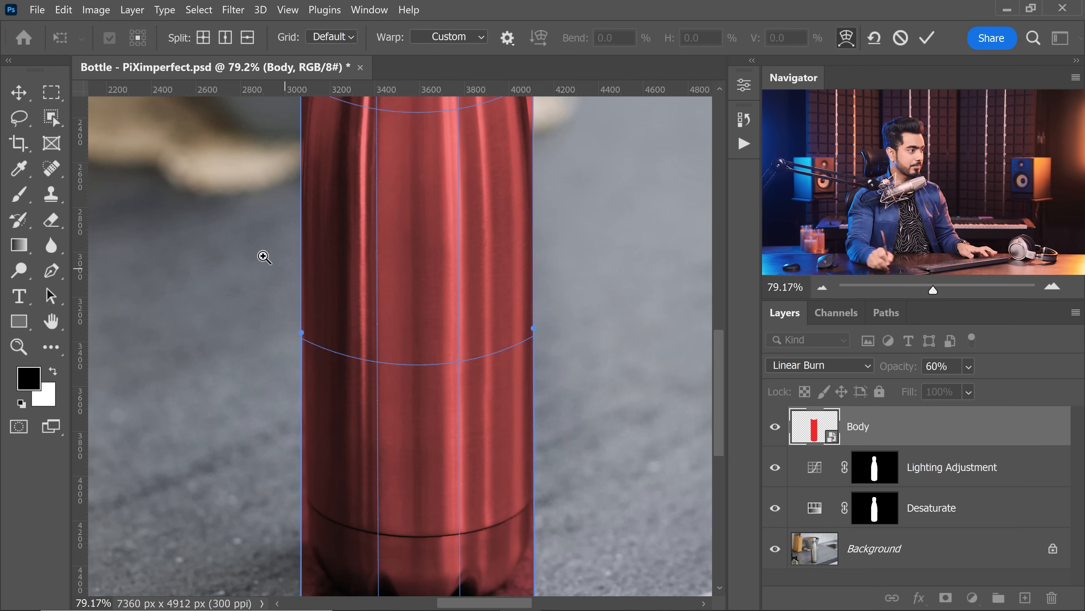
pyautogui.moveTo(264, 257); pyautogui.dragTo(268, 392)
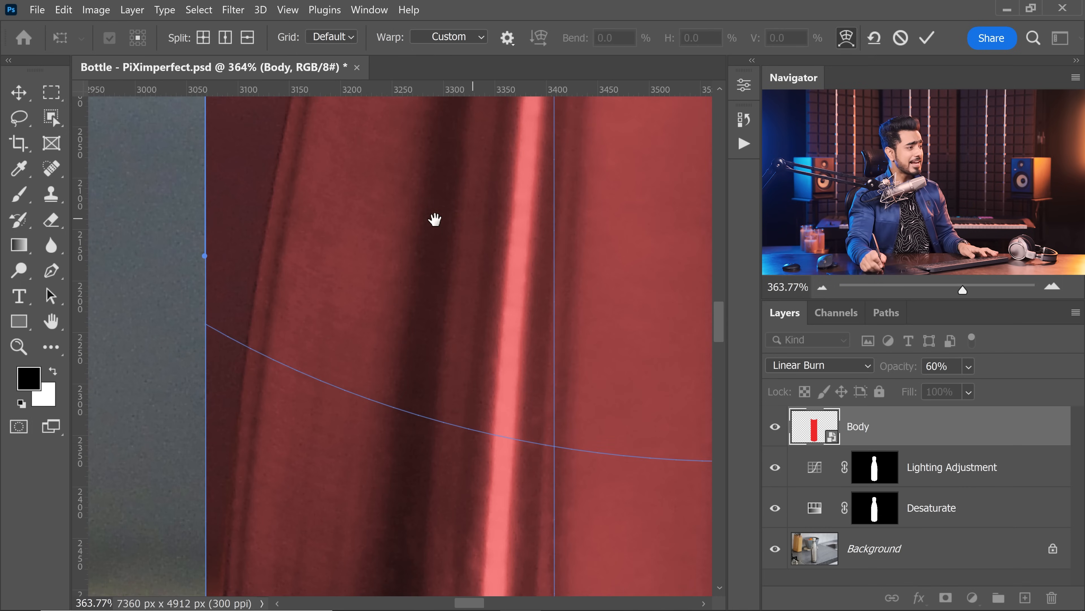
pyautogui.moveTo(435, 219); pyautogui.dragTo(348, 249)
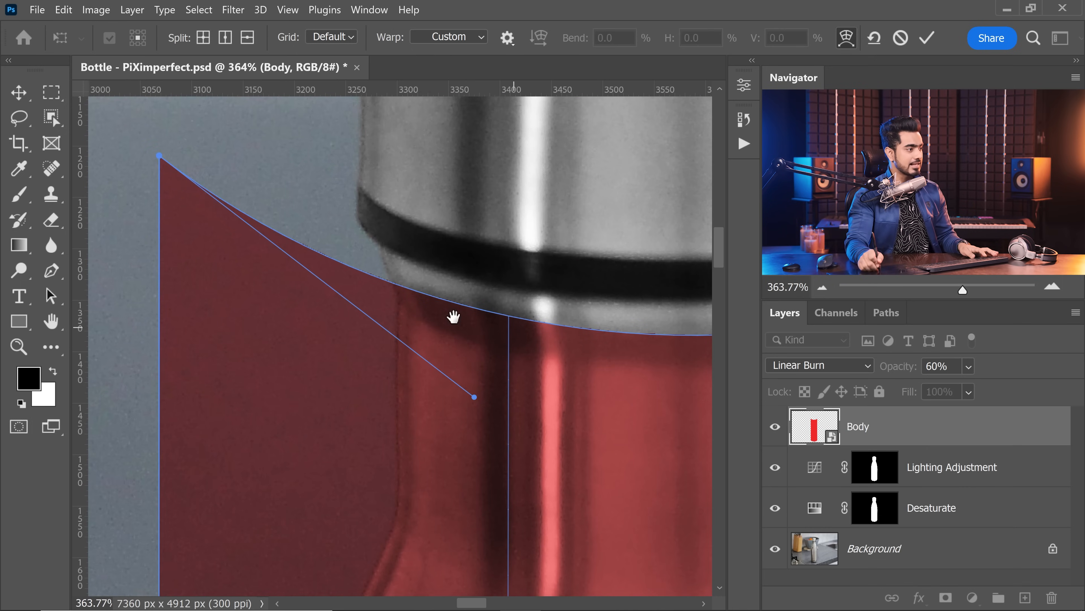
pyautogui.moveTo(454, 317); pyautogui.dragTo(354, 339)
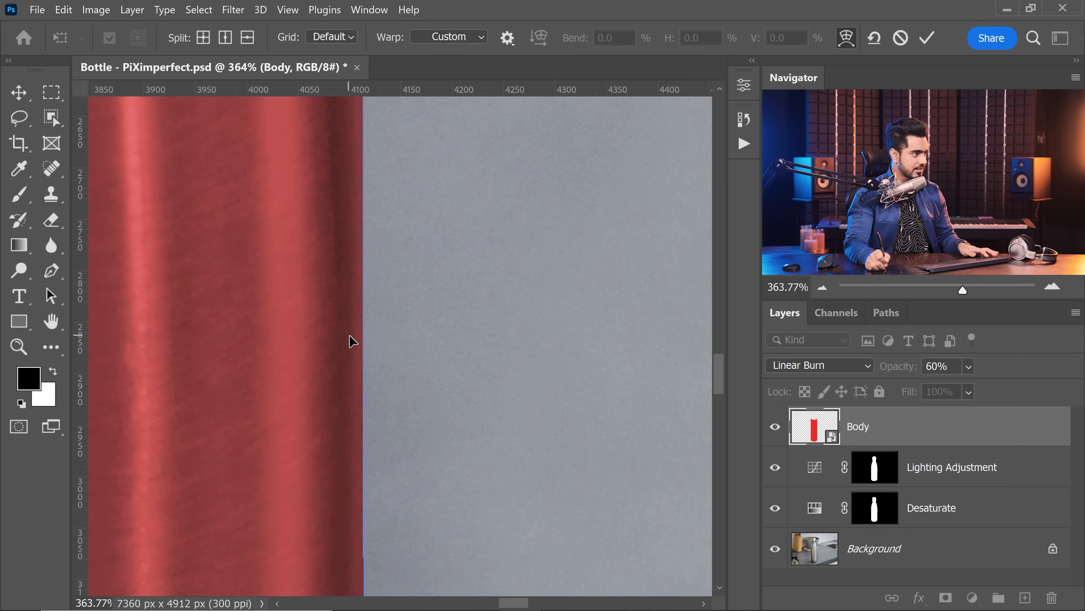
pyautogui.scroll(-6, 350, 339)
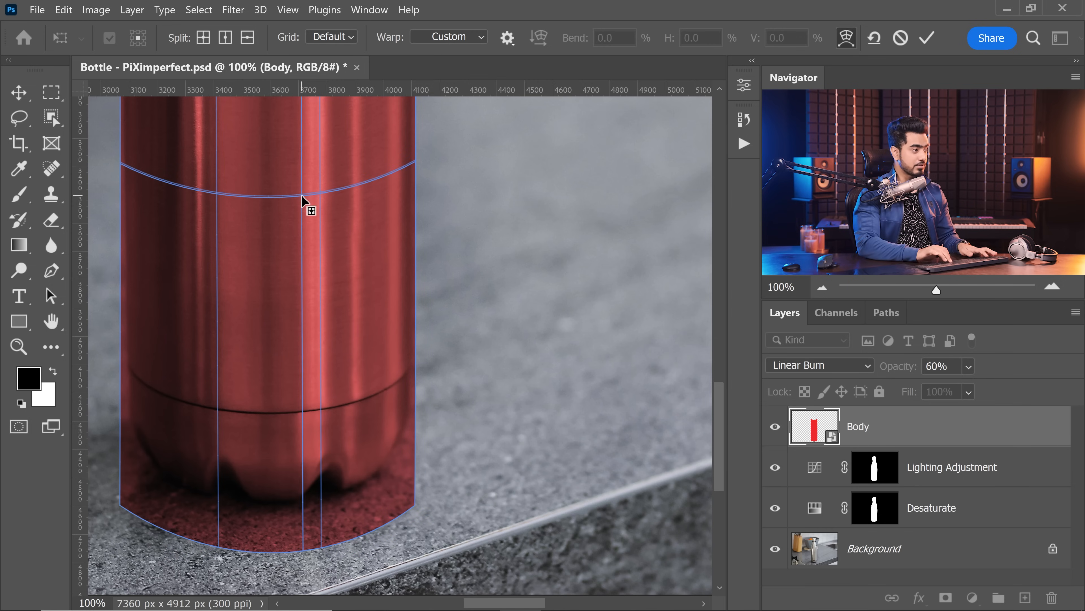
# Apply the warp and nudge the Body layer up to a Y position of 2971.68 px, just under the cap's rim.
pyautogui.press('Return')
pyautogui.press('u')
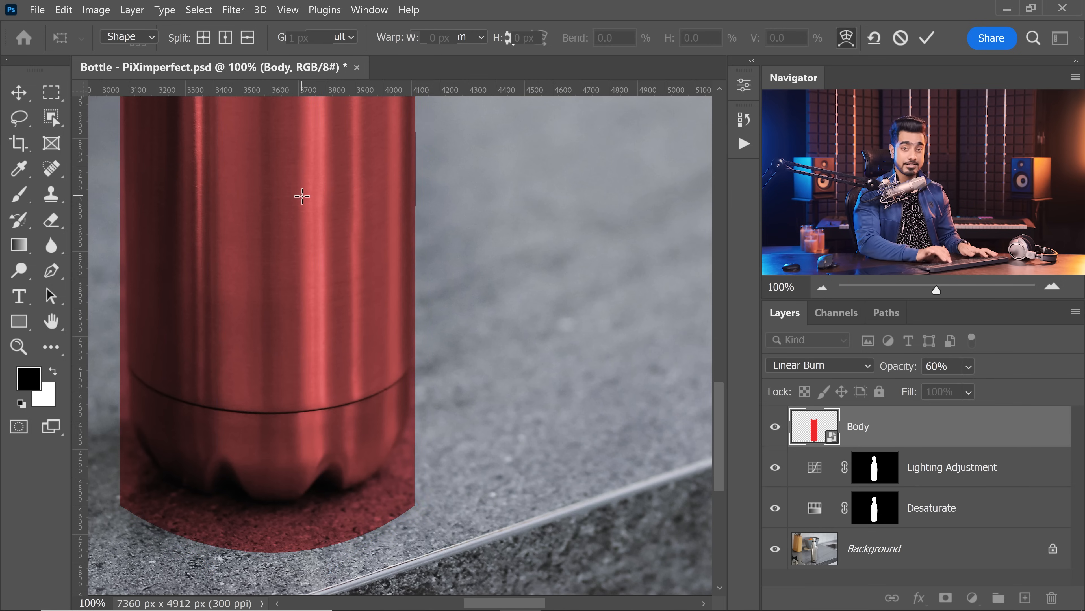
pyautogui.hotkey('ctrl', '0')
pyautogui.hotkey('ctrl', 't')
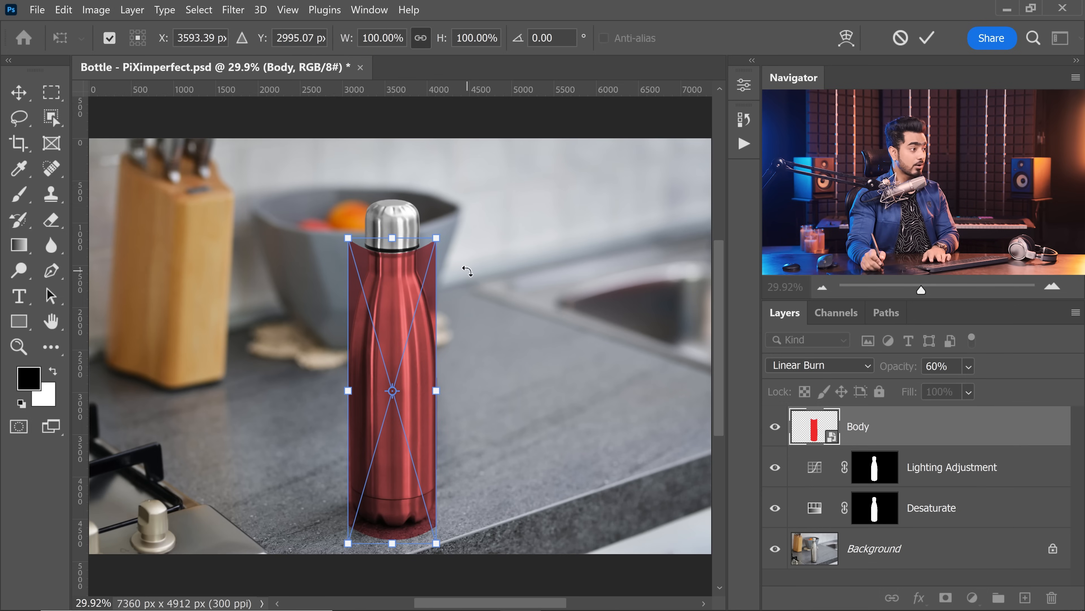
pyautogui.press('Up')
pyautogui.press('Up')
pyautogui.press('Up')
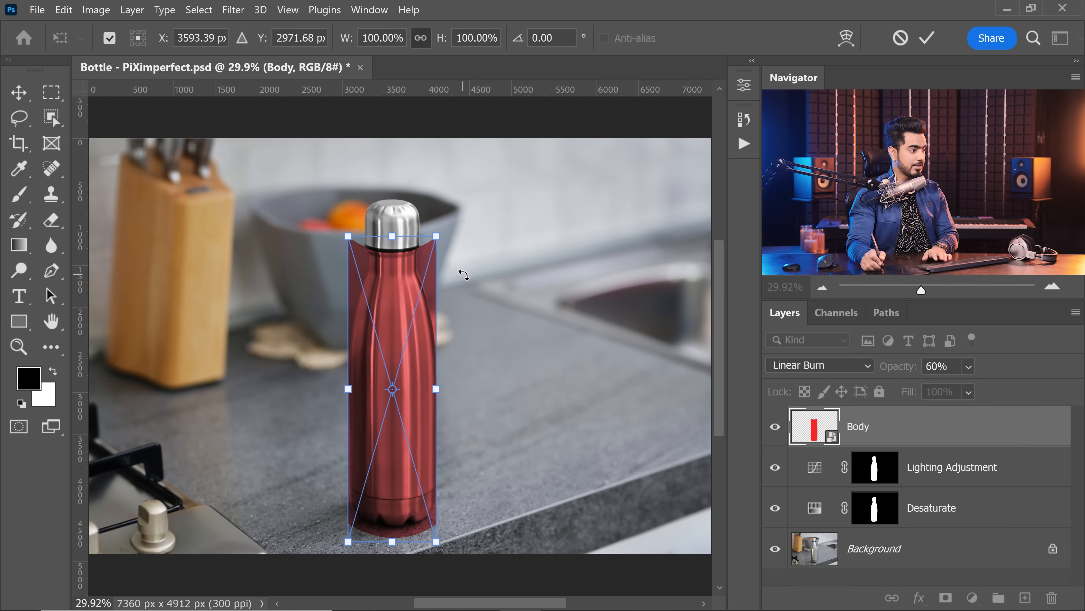
pyautogui.press('Return')
# Restore the Body layer's opacity to 100% and copy the Lighting Adjustment layer's mask onto it.
pyautogui.moveTo(394, 251); pyautogui.dragTo(501, 250)
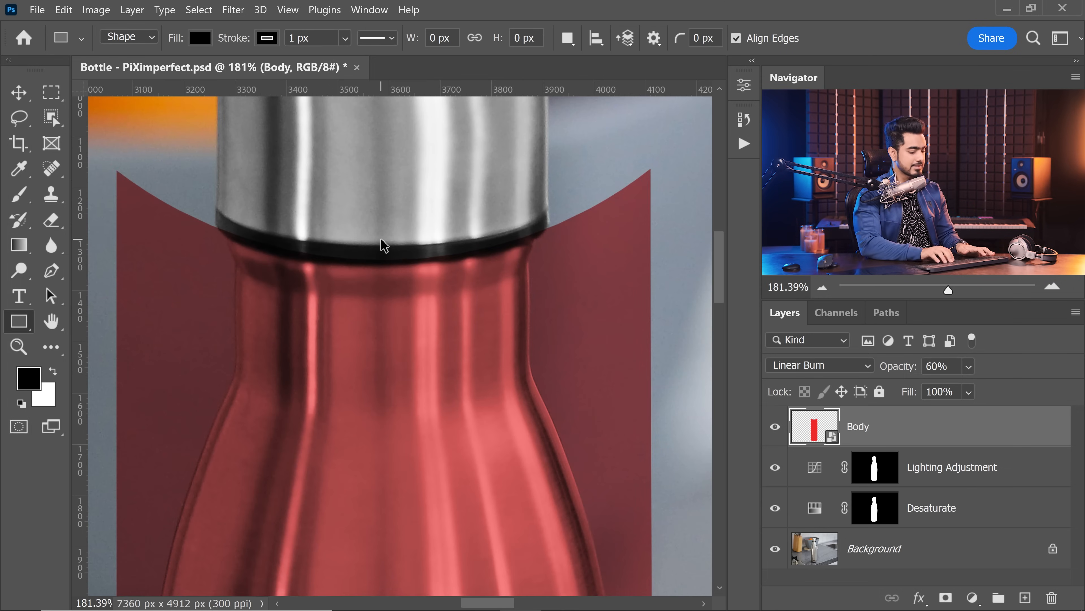
pyautogui.hotkey('ctrl', '0')
pyautogui.press('0')
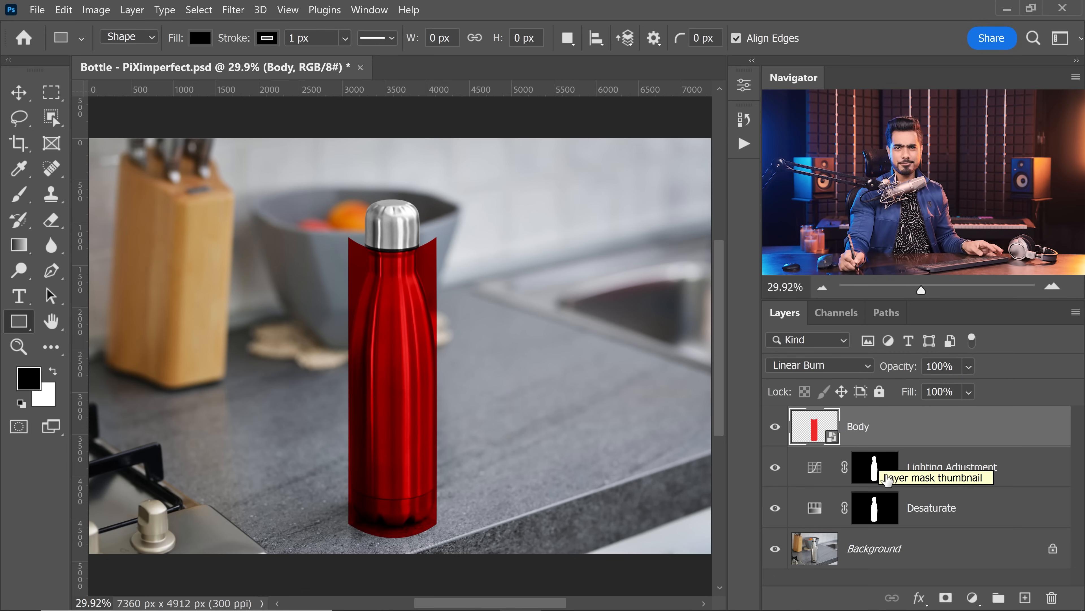
pyautogui.moveTo(869, 482); pyautogui.dragTo(878, 442)
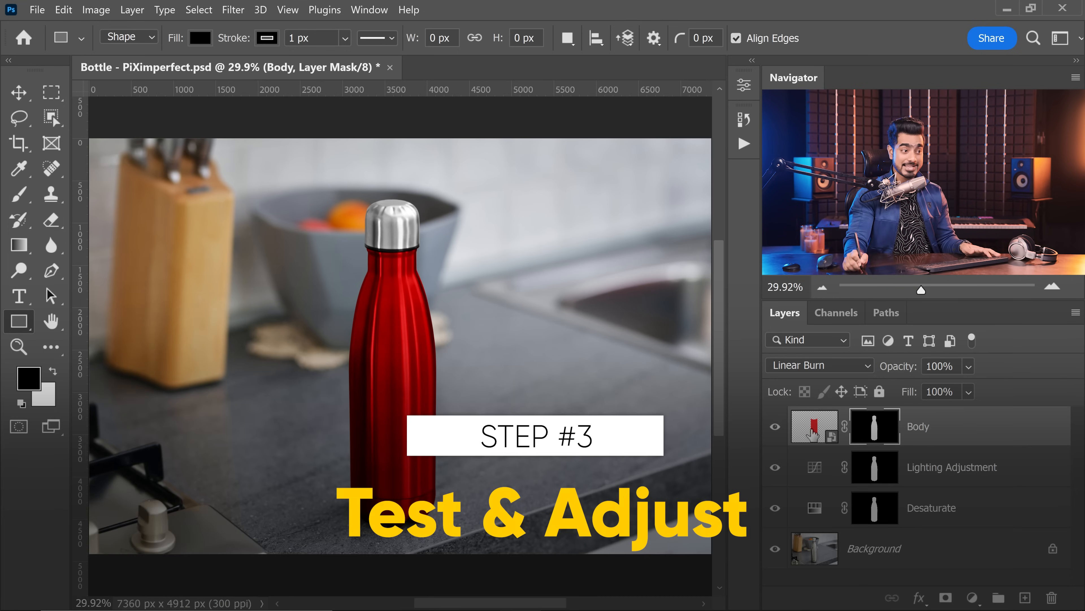
# Open the Body smart object's contents and add a bright red Solid Color fill layer above the shape.
pyautogui.doubleClick(820, 429)
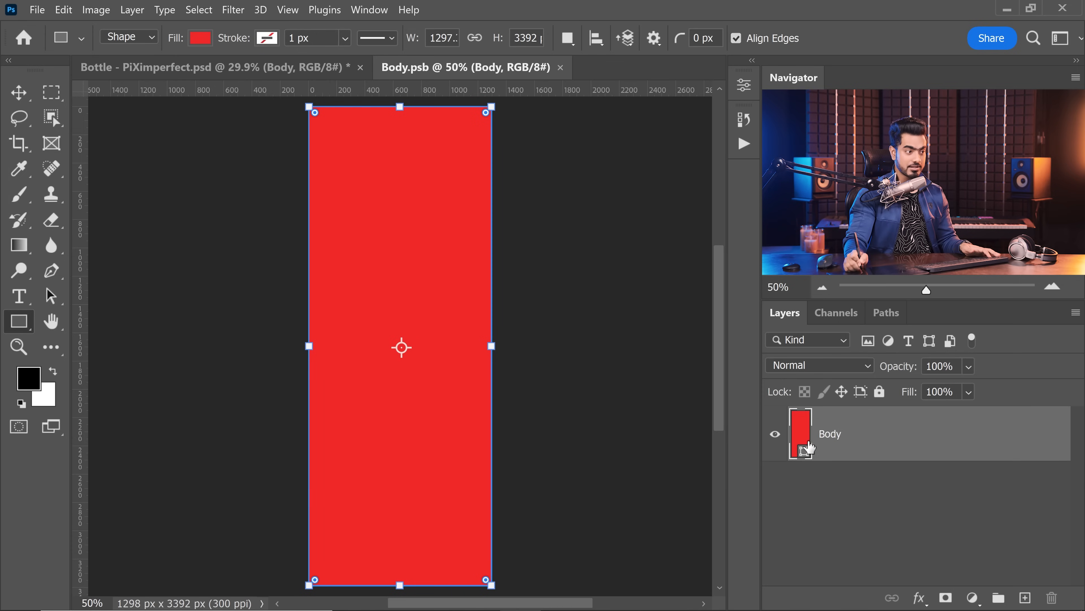
pyautogui.click(979, 596)
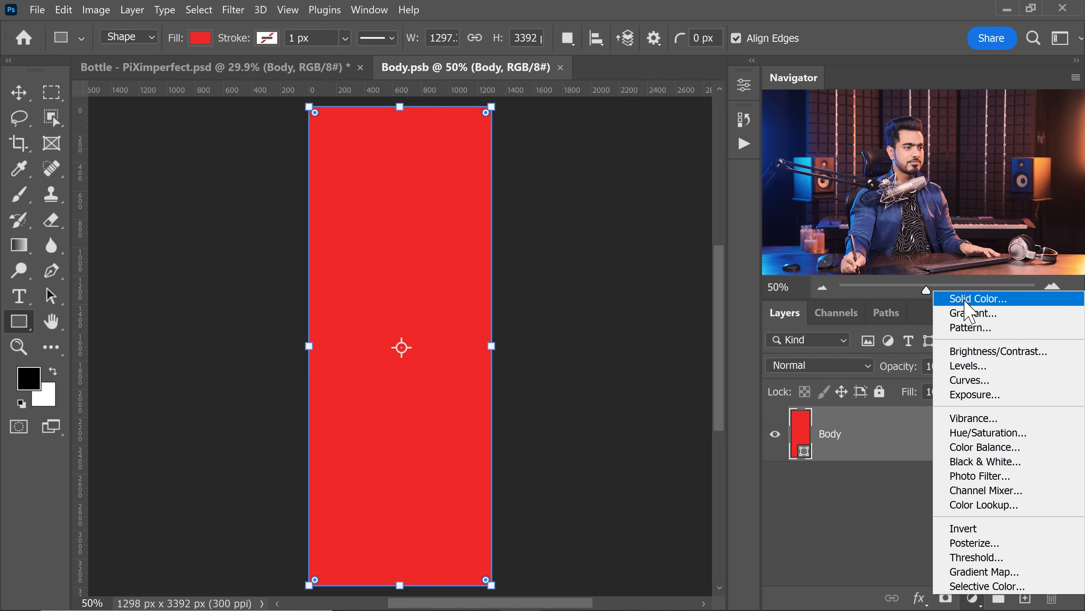
pyautogui.click(971, 299)
pyautogui.moveTo(520, 248)
pyautogui.mouseDown()
pyautogui.moveTo(567, 150)
pyautogui.moveTo(587, 145)
pyautogui.mouseUp()
pyautogui.click(784, 139)
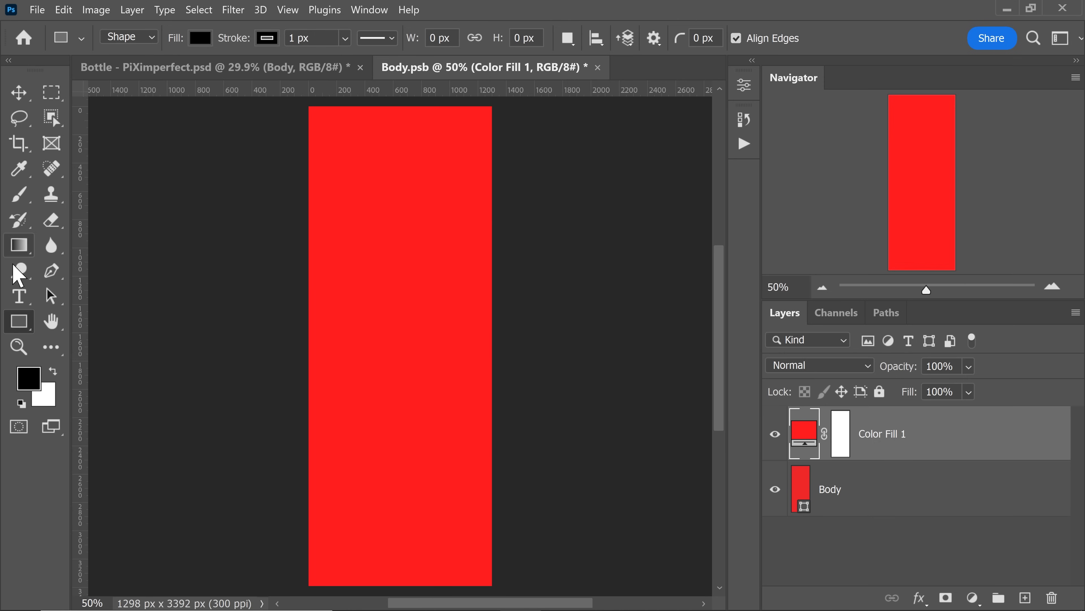
# Create a horizontal paragraph text box across the lower part of the red canvas with 16 pt Lorem ipsum text.
pyautogui.press('t')
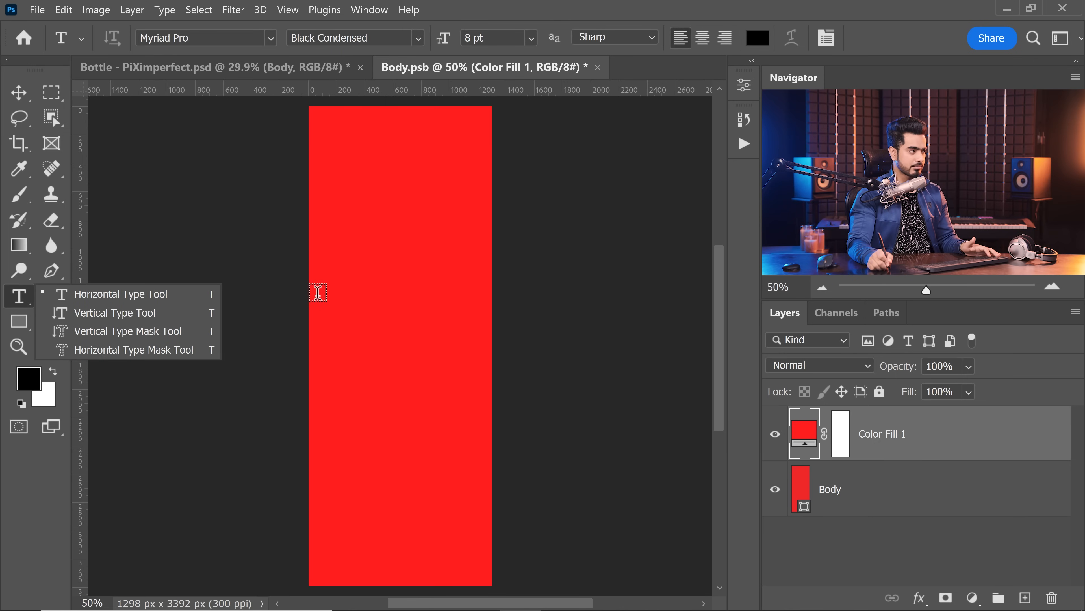
pyautogui.moveTo(308, 396); pyautogui.dragTo(524, 568)
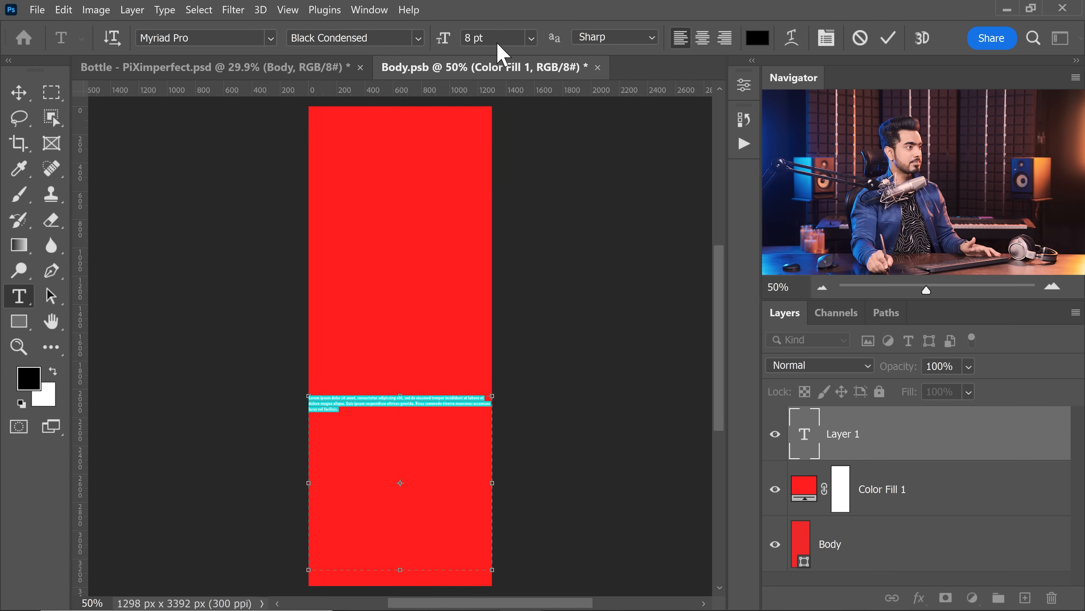
pyautogui.click(532, 38)
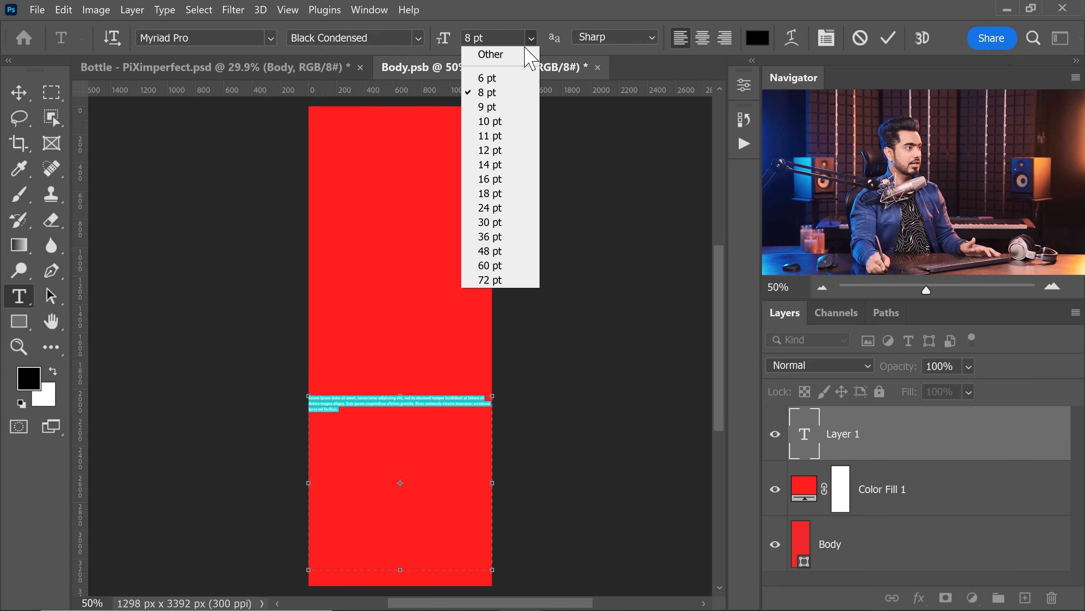
pyautogui.click(497, 167)
pyautogui.click(532, 38)
pyautogui.click(492, 178)
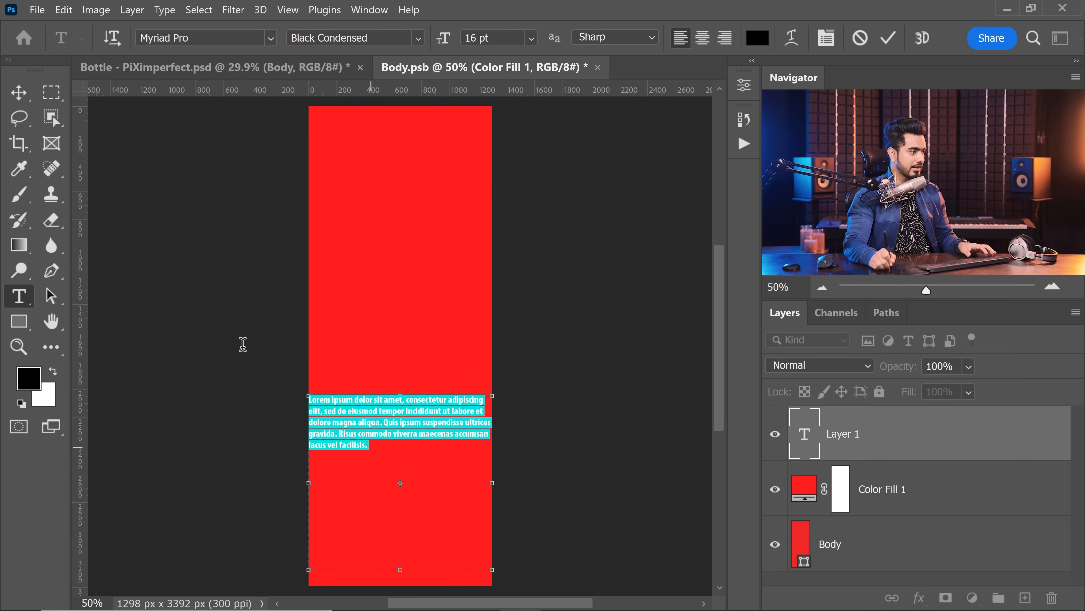
# Paste the Lorem ipsum passage repeatedly until it fills the text box.
pyautogui.hotkey('ctrl', 'v')
pyautogui.hotkey('ctrl', 'v')
pyautogui.hotkey('ctrl', 'v')
pyautogui.hotkey('ctrl', 'v')
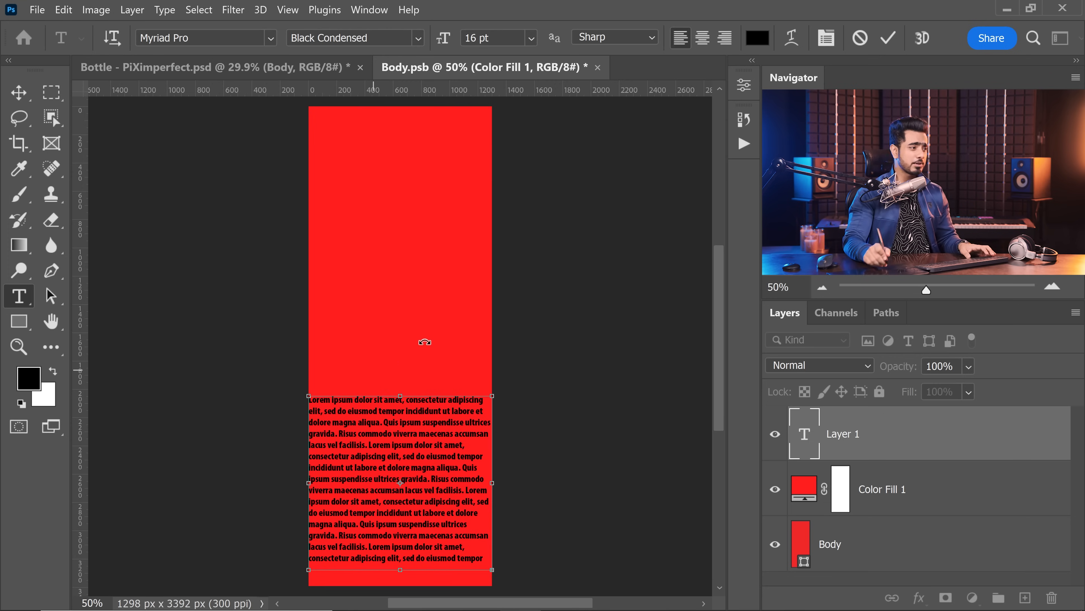
# Change the colour of all the paragraph text to yellow ffcc00.
pyautogui.hotkey('ctrl', 'a')
pyautogui.click(758, 38)
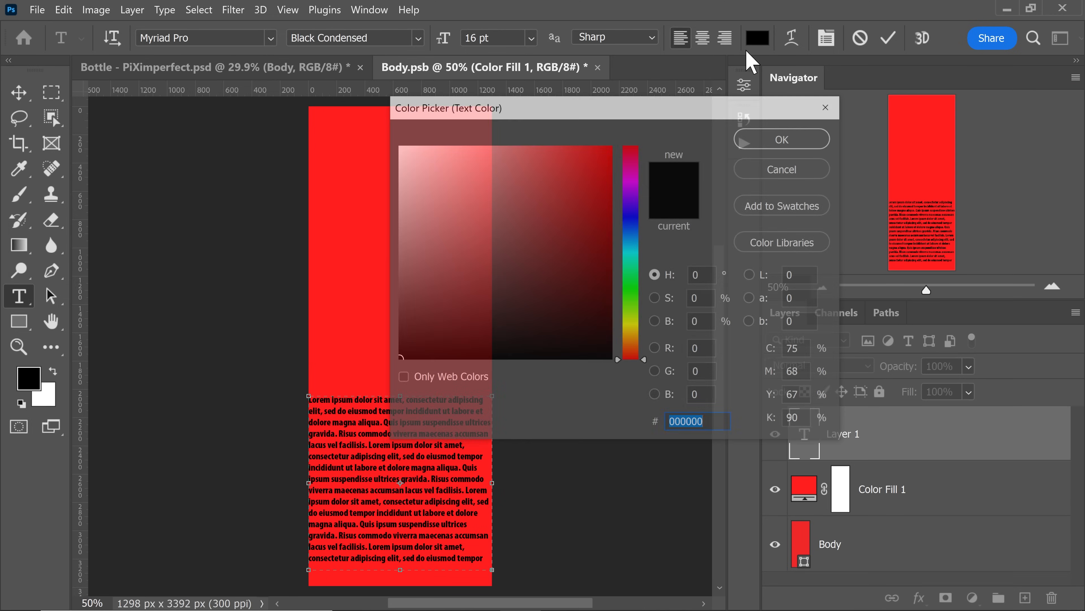
pyautogui.click(632, 330)
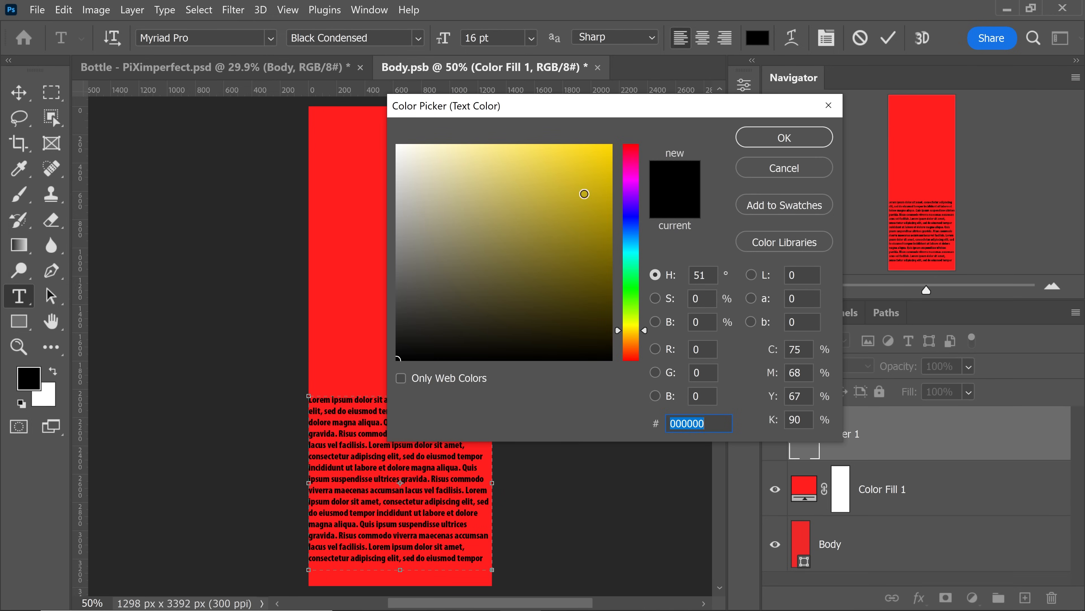
pyautogui.click(610, 146)
pyautogui.moveTo(700, 423); pyautogui.dragTo(610, 425)
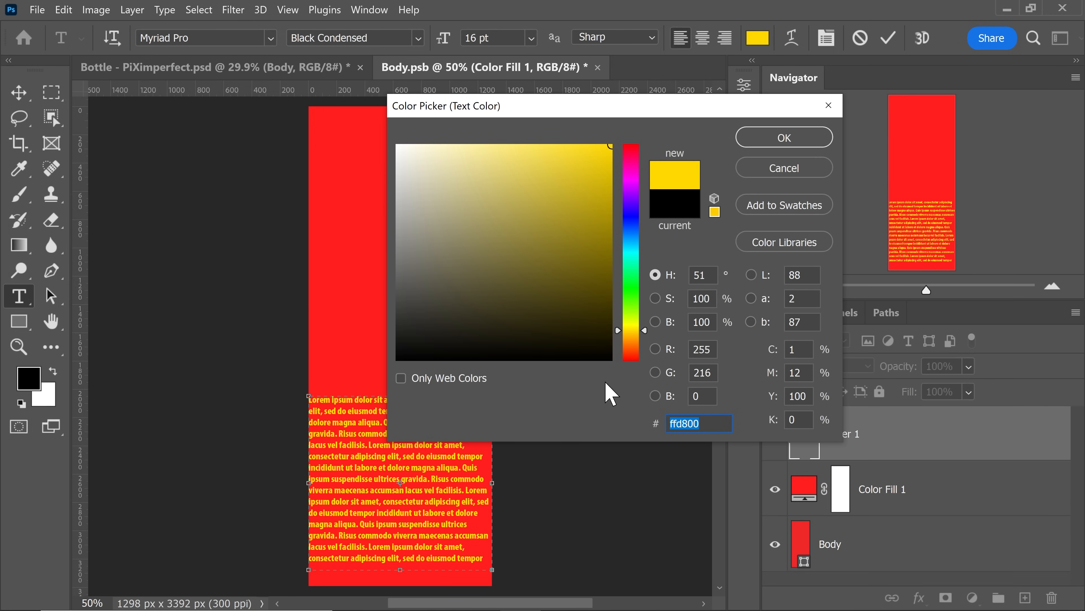
pyautogui.write('ffcc00')
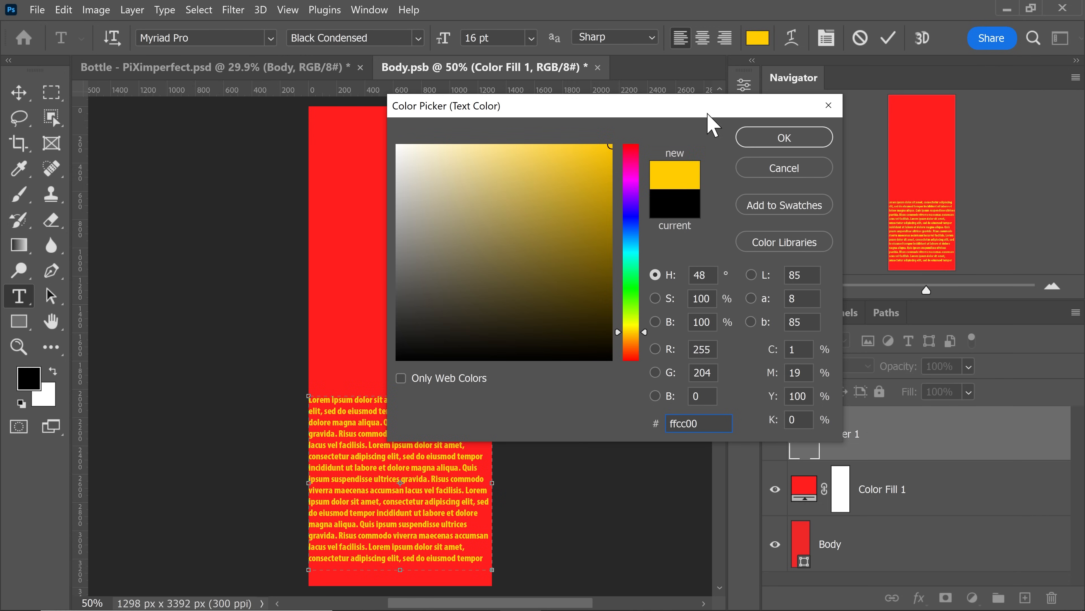
pyautogui.click(785, 137)
# Commit the text, then save and close the Body.psb smart object to update the bottle.
pyautogui.click(17, 93)
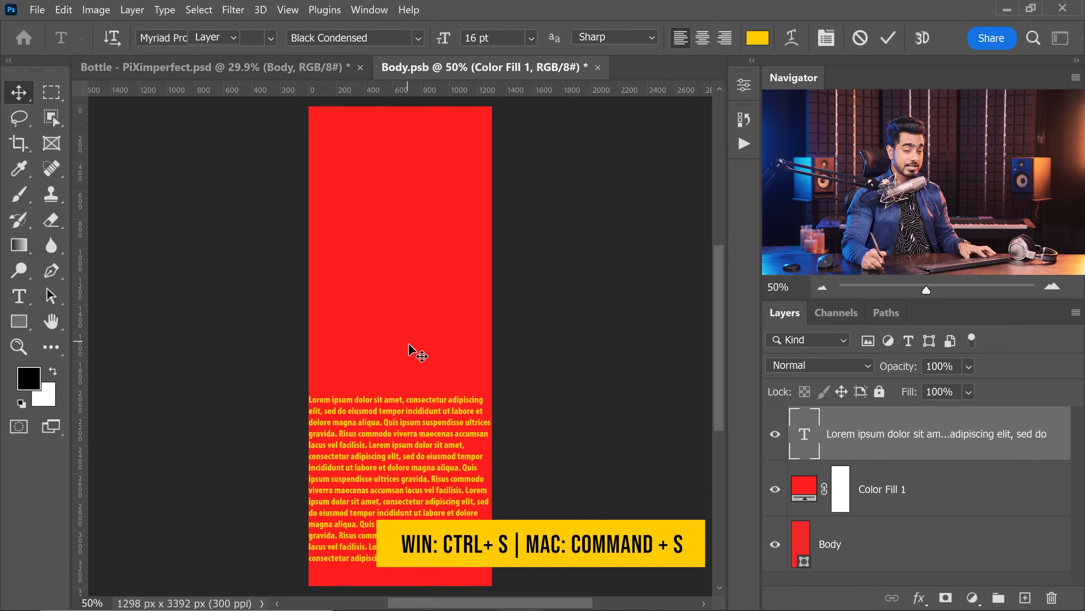
pyautogui.hotkey('ctrl', 's')
pyautogui.click(684, 79)
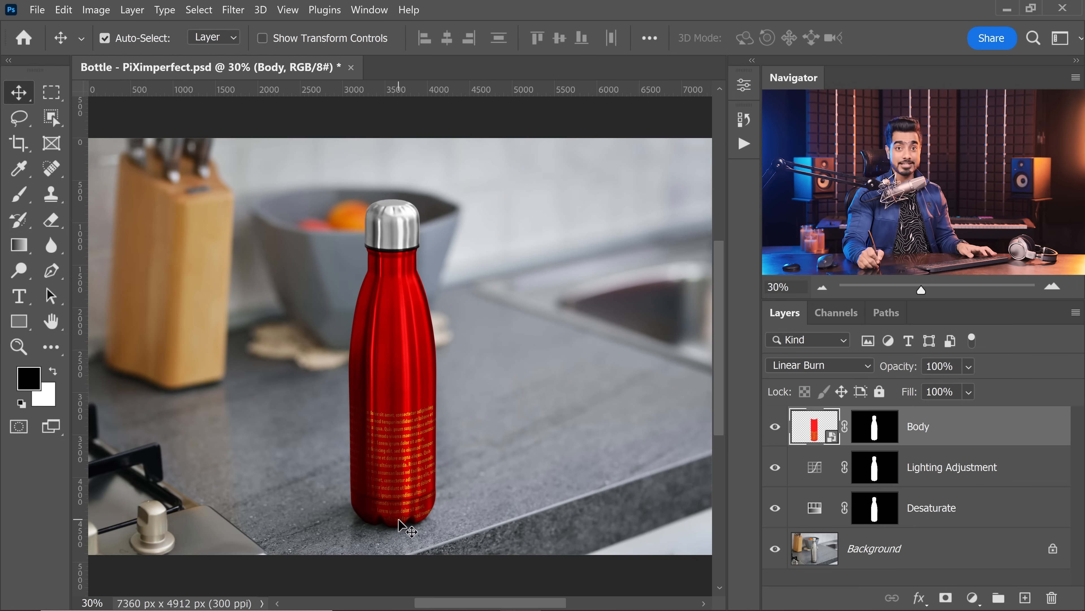
# Unlink the Body layer's mask from its smart object and reopen the warp for editing near the bottle's base.
pyautogui.hotkey('ctrl', 'space')
pyautogui.moveTo(431, 514); pyautogui.dragTo(485, 473)
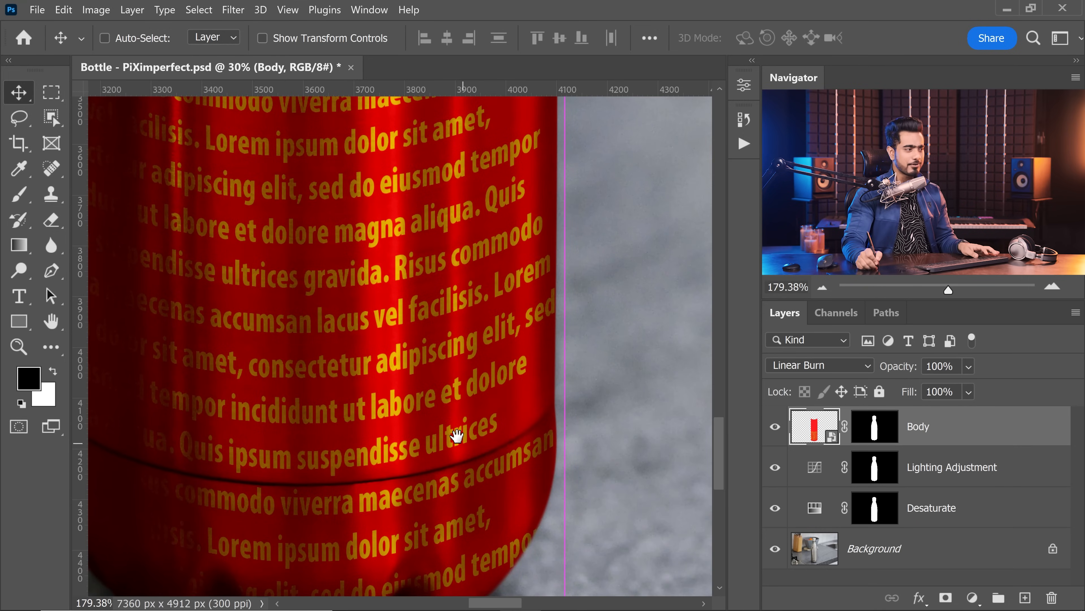
pyautogui.moveTo(457, 435); pyautogui.dragTo(476, 467)
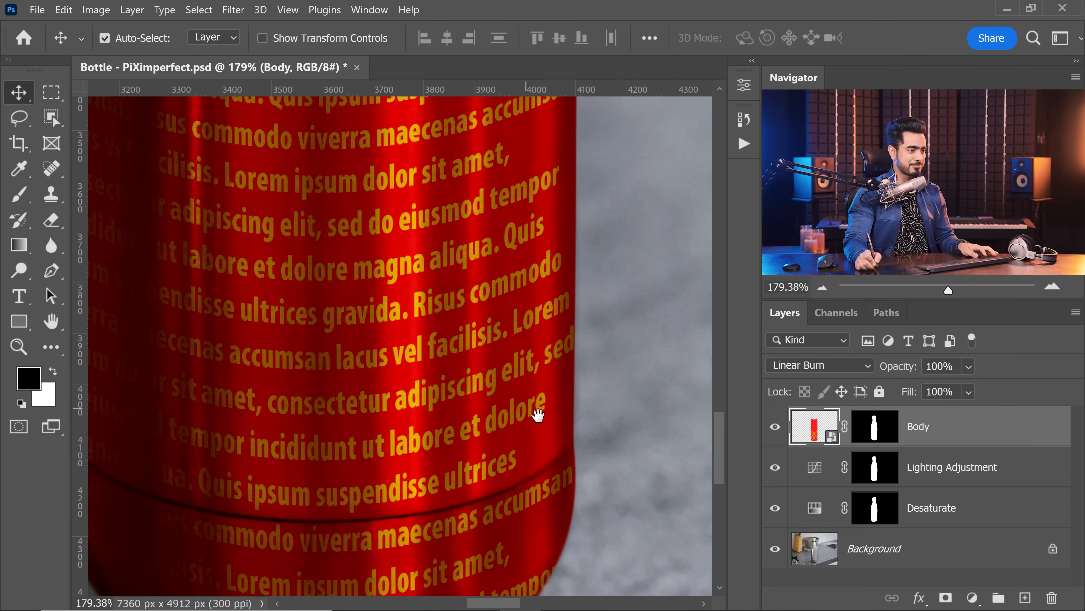
pyautogui.hotkey('ctrl', 't')
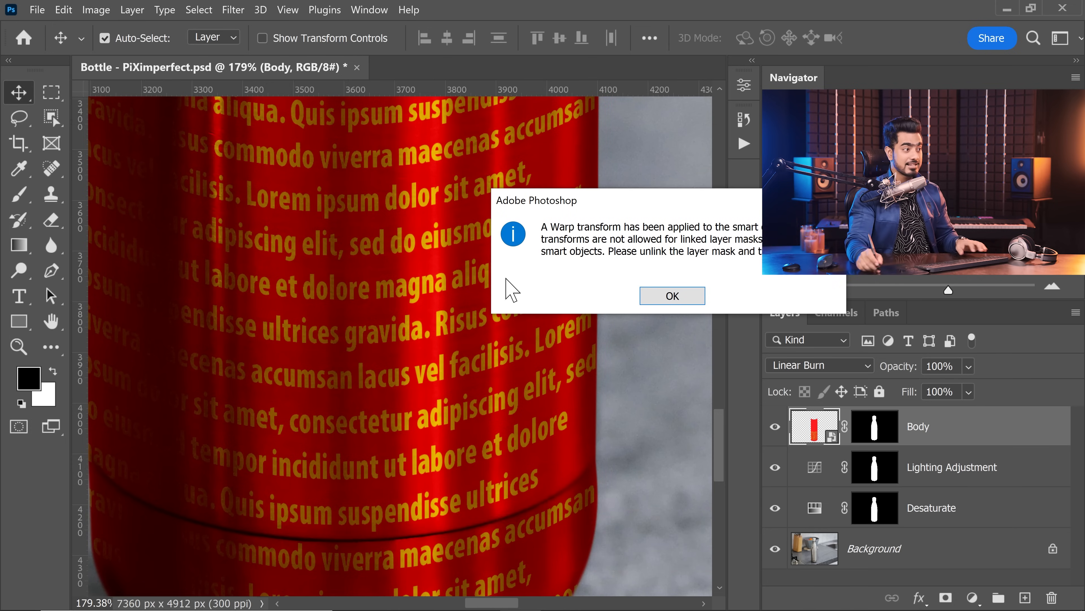
pyautogui.click(683, 300)
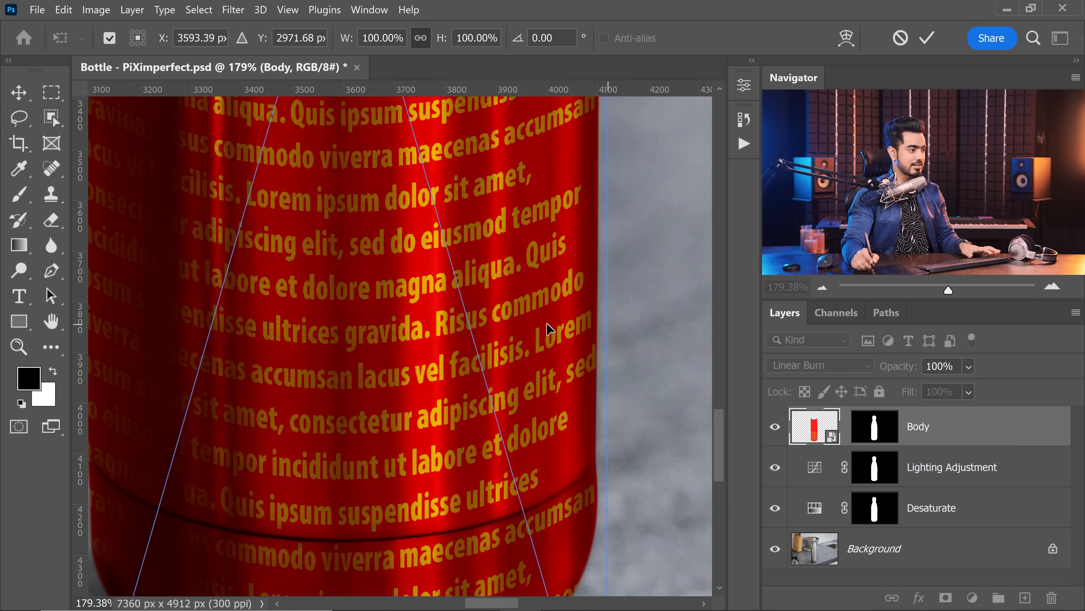
pyautogui.rightClick(522, 308)
pyautogui.click(551, 459)
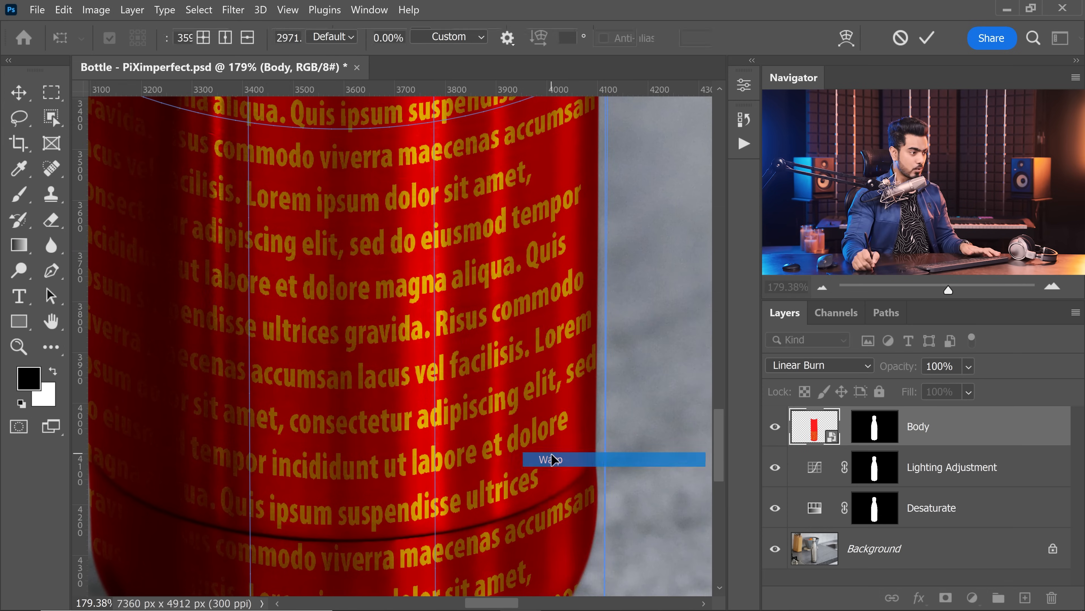
# Adjust the warp's lower-right curve handle and pull its lower-right corner inward towards the bottle's base.
pyautogui.moveTo(500, 467); pyautogui.dragTo(490, 291)
pyautogui.moveTo(441, 405); pyautogui.dragTo(532, 370)
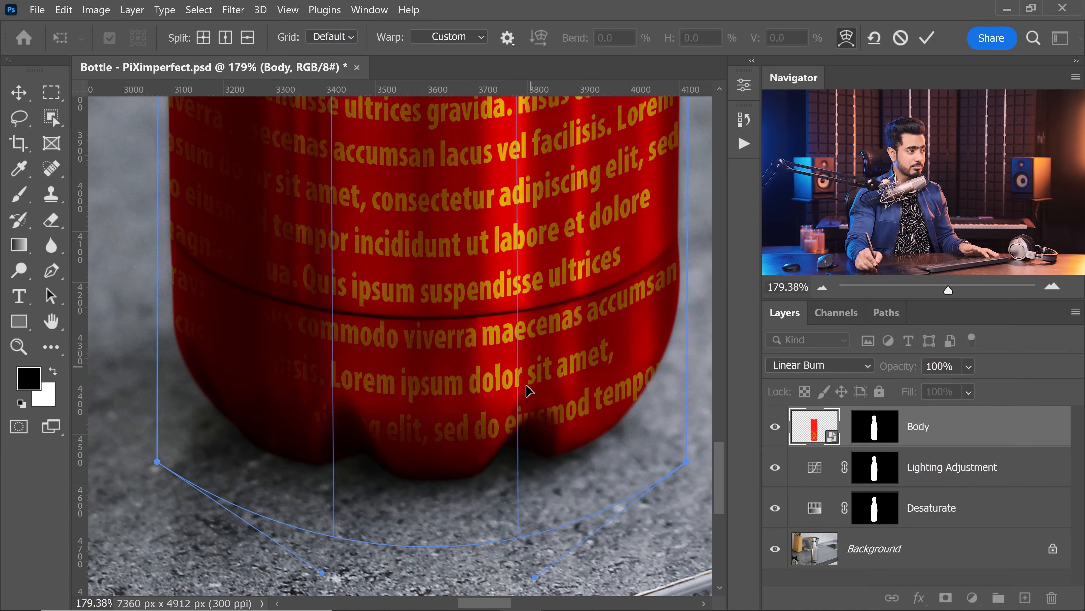
pyautogui.moveTo(535, 580); pyautogui.dragTo(552, 585)
pyautogui.moveTo(620, 300); pyautogui.dragTo(525, 329)
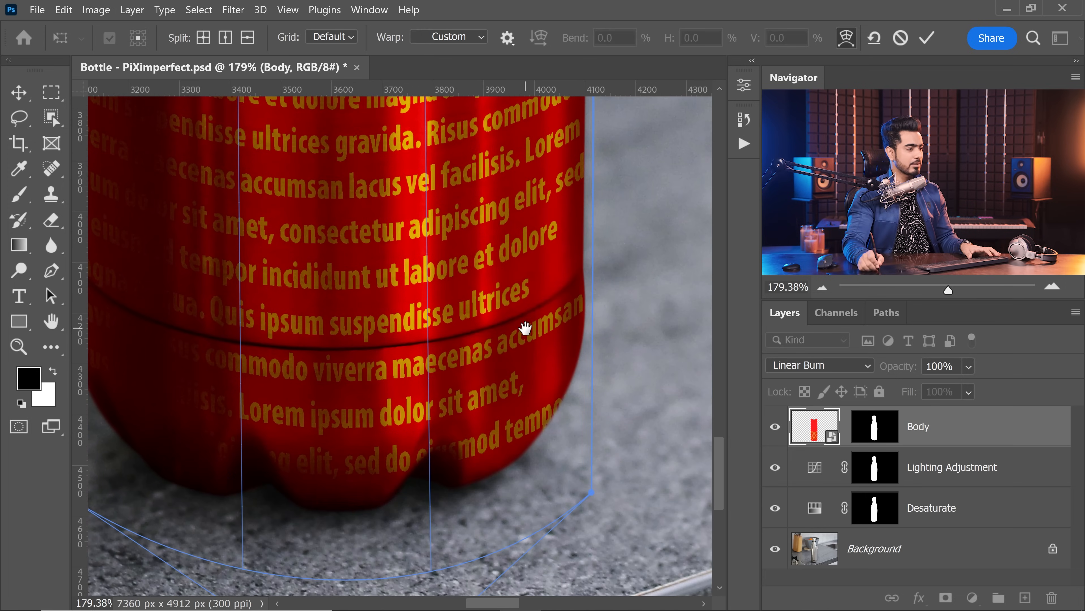
pyautogui.moveTo(594, 496); pyautogui.dragTo(585, 491)
# Extend the warp's lower-left curve handle downward and move its lower-left corner inward to follow the groove near the bottle's base.
pyautogui.moveTo(353, 398); pyautogui.dragTo(502, 505)
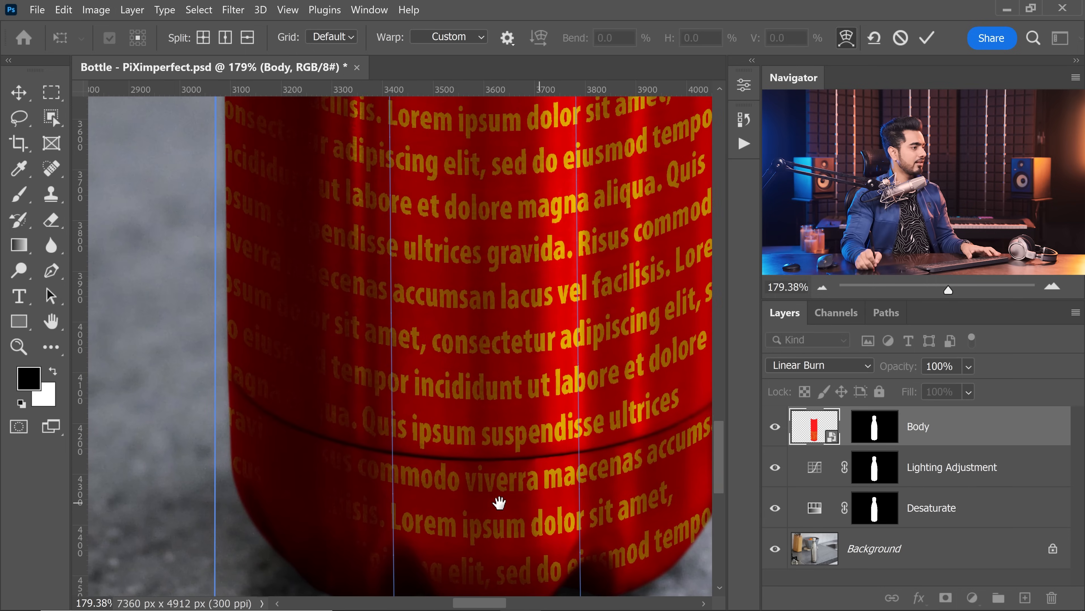
pyautogui.moveTo(242, 363); pyautogui.dragTo(233, 269)
pyautogui.moveTo(257, 340); pyautogui.dragTo(254, 331)
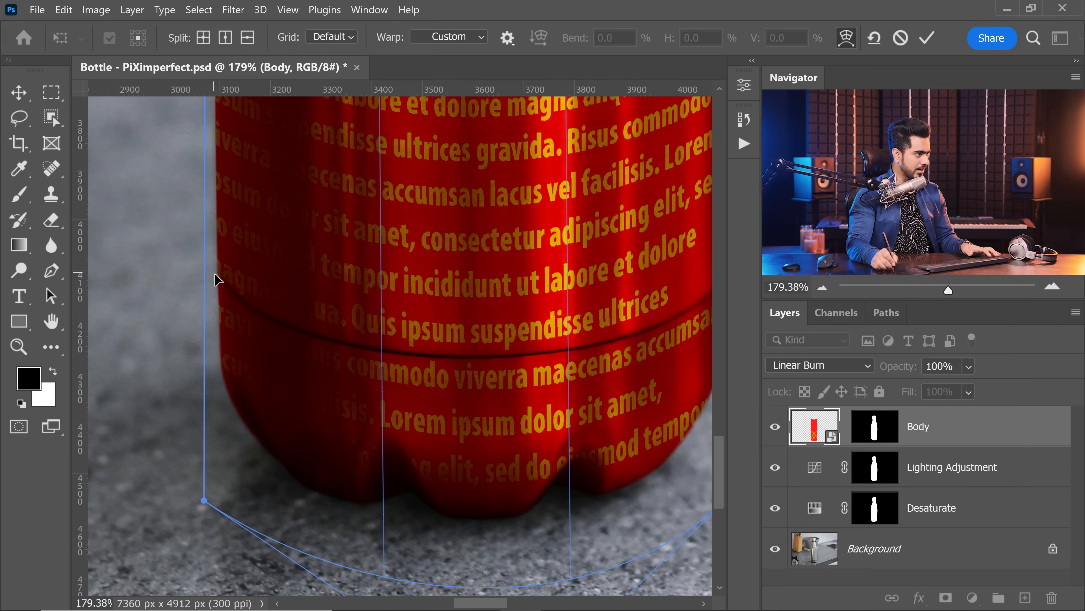
pyautogui.moveTo(318, 324); pyautogui.dragTo(376, 251)
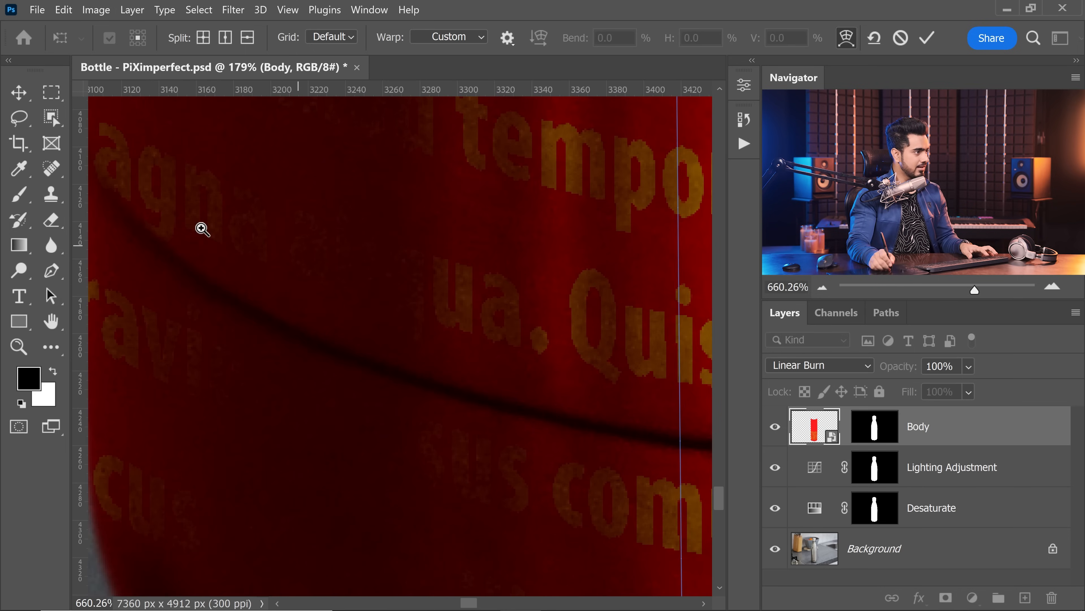
pyautogui.moveTo(513, 327); pyautogui.dragTo(446, 316)
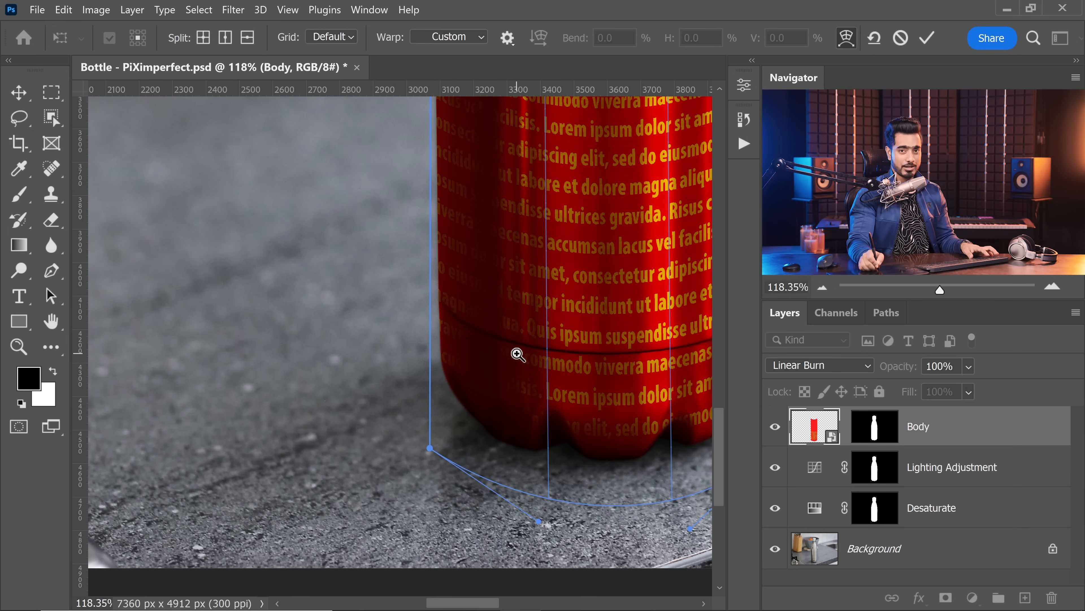
pyautogui.moveTo(517, 354); pyautogui.dragTo(426, 318)
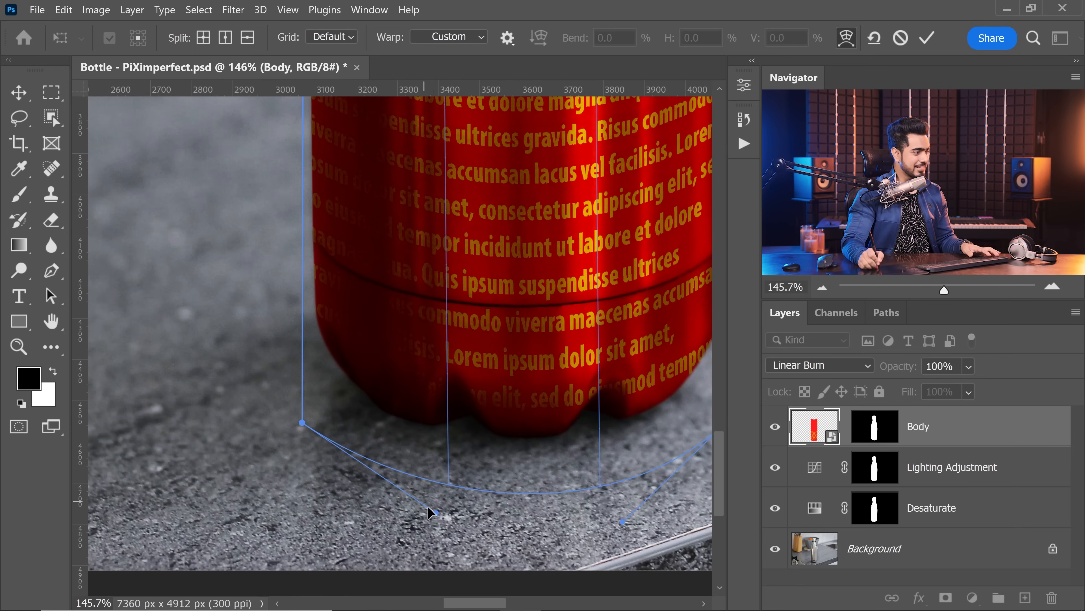
pyautogui.moveTo(435, 513); pyautogui.dragTo(431, 525)
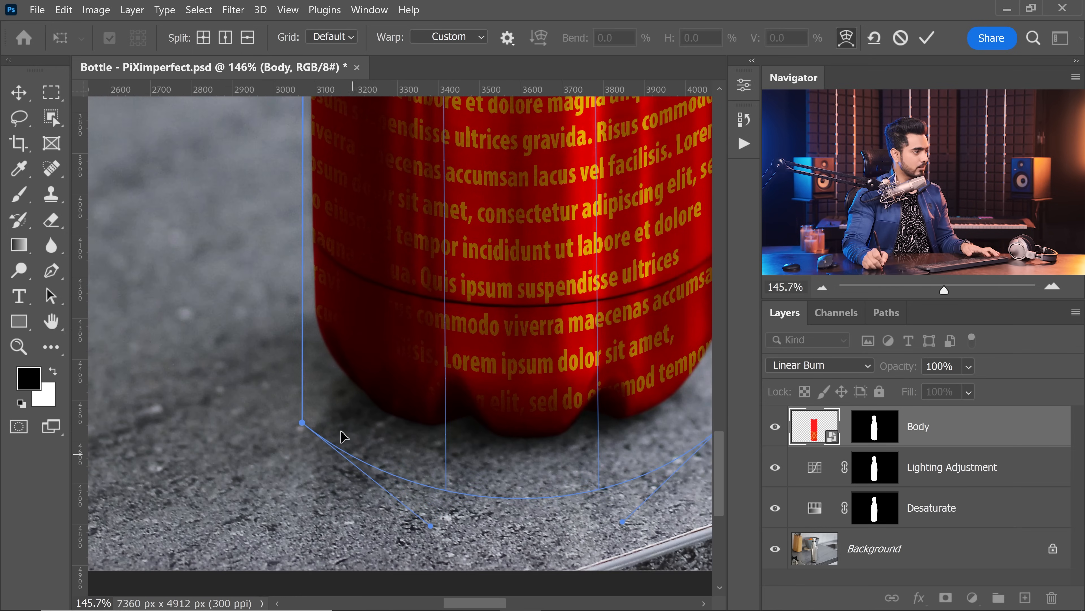
pyautogui.moveTo(303, 422); pyautogui.dragTo(313, 409)
# Fine-tune both bottom curve handles so the text follows the bottle's base, and commit the Body layer's warp.
pyautogui.moveTo(475, 252); pyautogui.dragTo(424, 252)
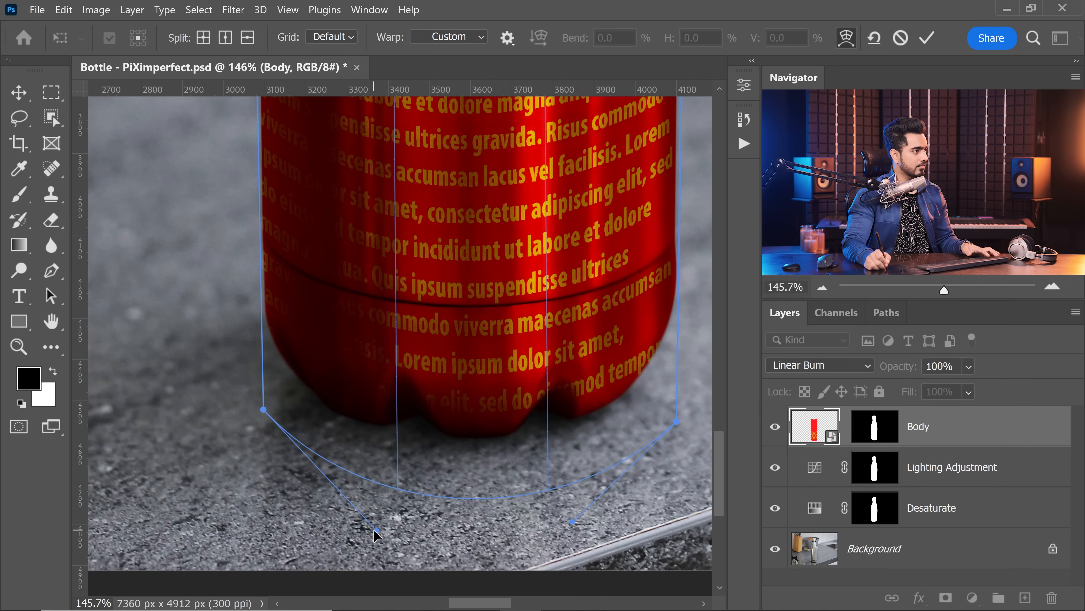
pyautogui.moveTo(373, 532); pyautogui.dragTo(377, 540)
pyautogui.moveTo(572, 522); pyautogui.dragTo(587, 531)
pyautogui.moveTo(530, 149); pyautogui.dragTo(506, 149)
pyautogui.moveTo(506, 150); pyautogui.dragTo(473, 299)
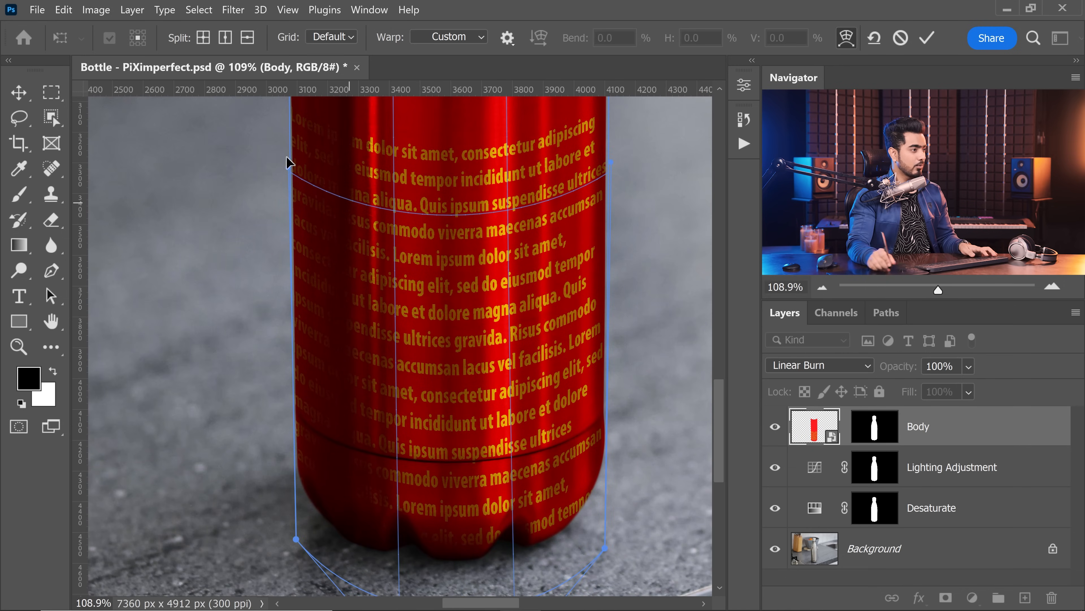
pyautogui.hotkey('ctrl', '0')
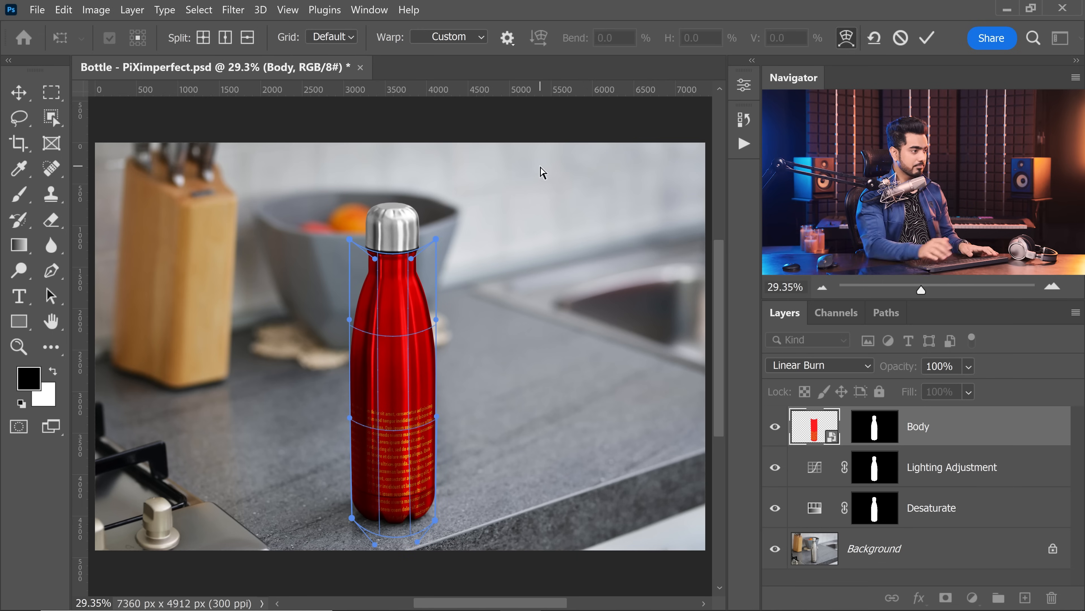
pyautogui.press('Return')
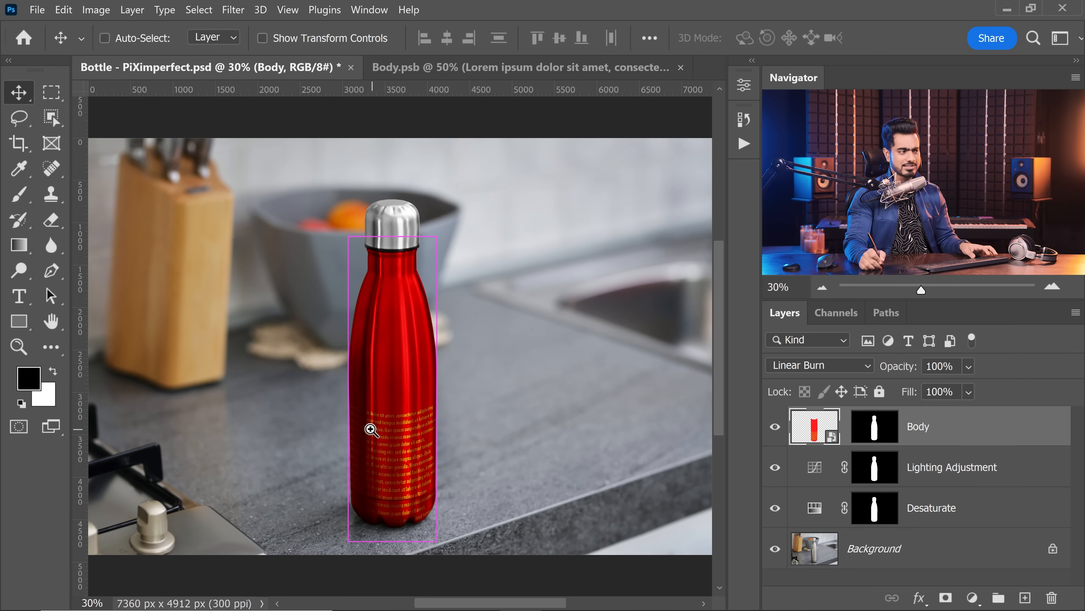
# Reshape the Lighting Adjustment curve with a raised shadow point at input 57, output 90, and a second, lowered point in the brighter tones.
pyautogui.moveTo(376, 414)
pyautogui.mouseDown()
pyautogui.moveTo(399, 414)
pyautogui.moveTo(360, 412)
pyautogui.mouseUp()
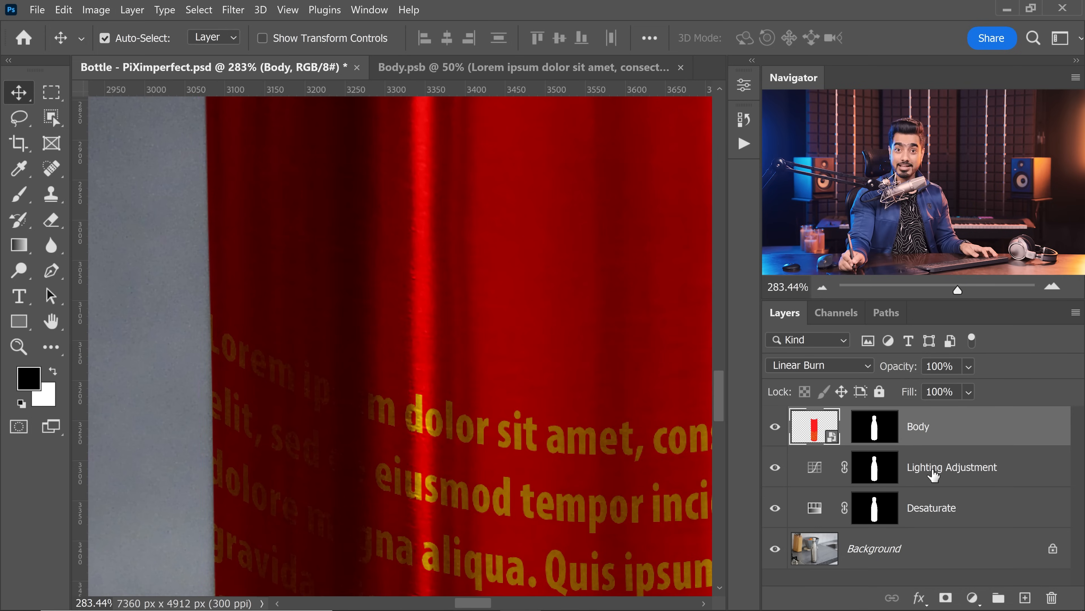
pyautogui.doubleClick(817, 475)
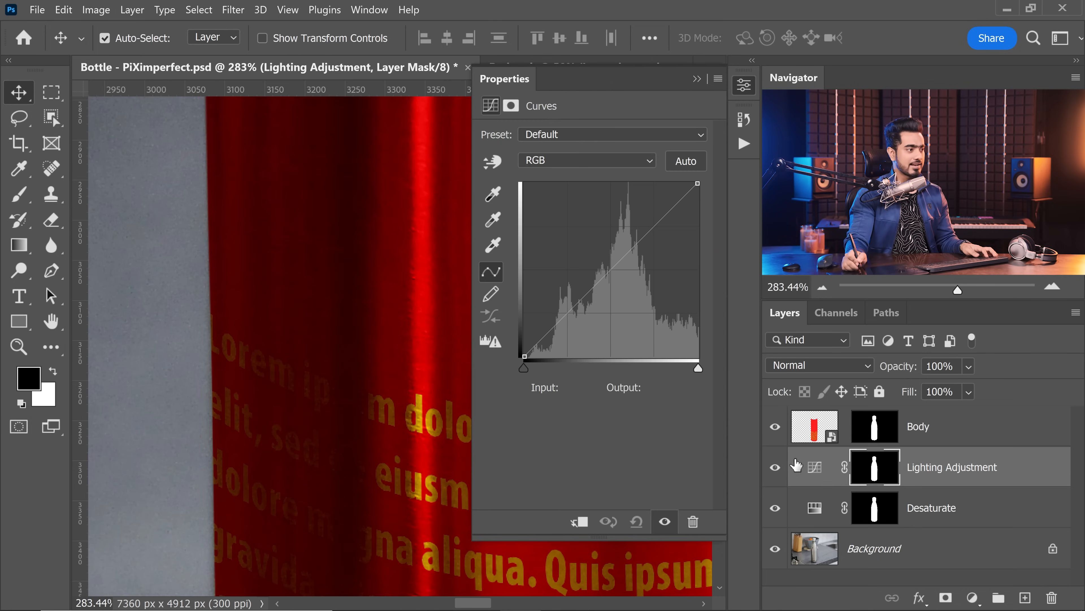
pyautogui.moveTo(574, 303); pyautogui.dragTo(560, 292)
pyautogui.hotkey('ctrl', '0')
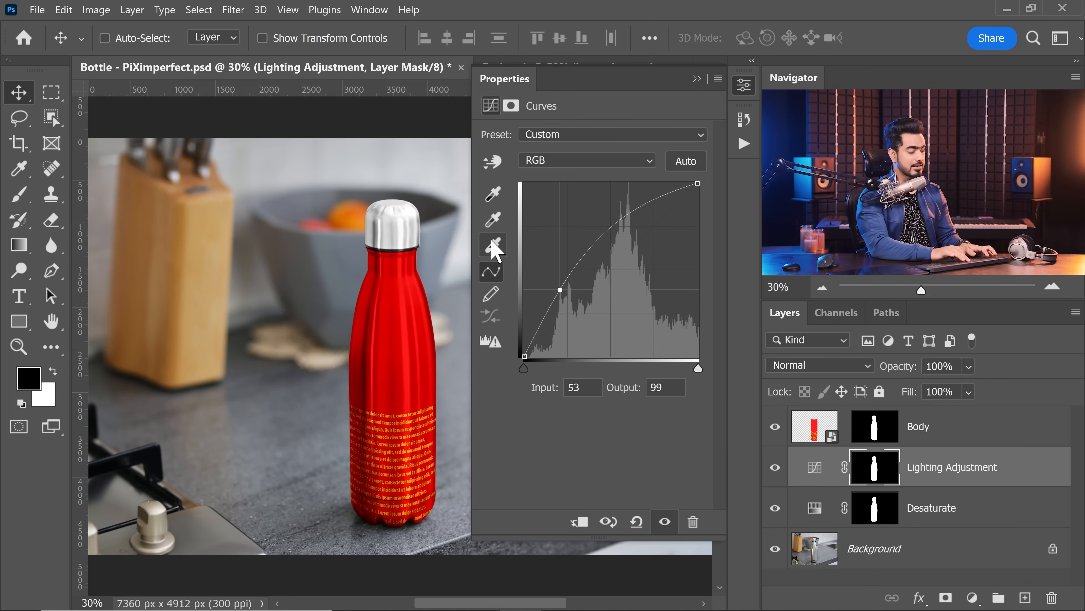
pyautogui.moveTo(614, 242); pyautogui.dragTo(621, 253)
pyautogui.moveTo(561, 289); pyautogui.dragTo(563, 294)
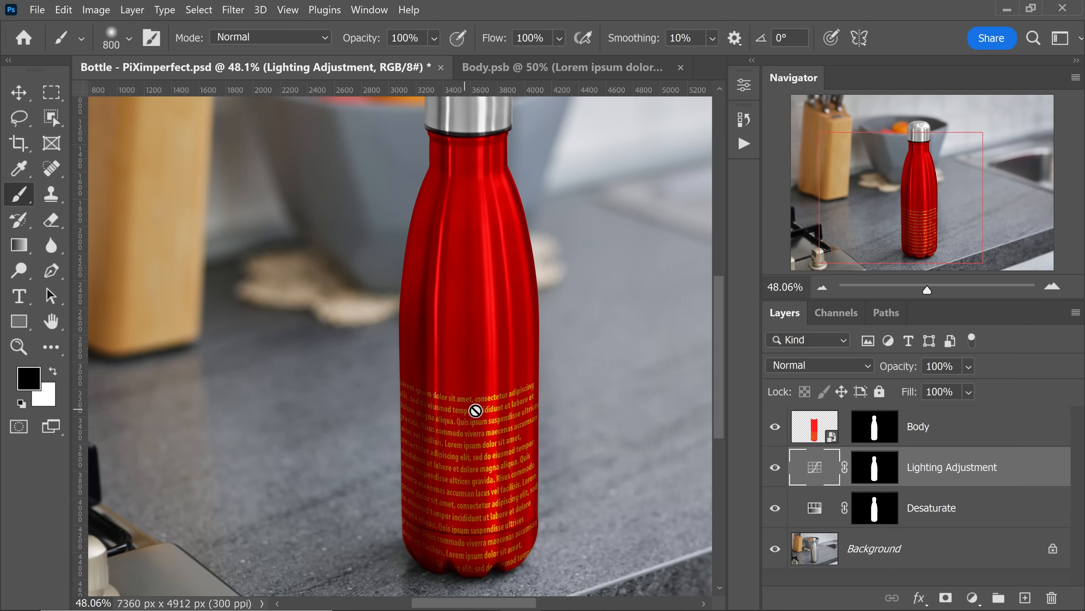
# Change the Body layer's blend mode to Multiply and check the text on the bottle.
pyautogui.click(957, 429)
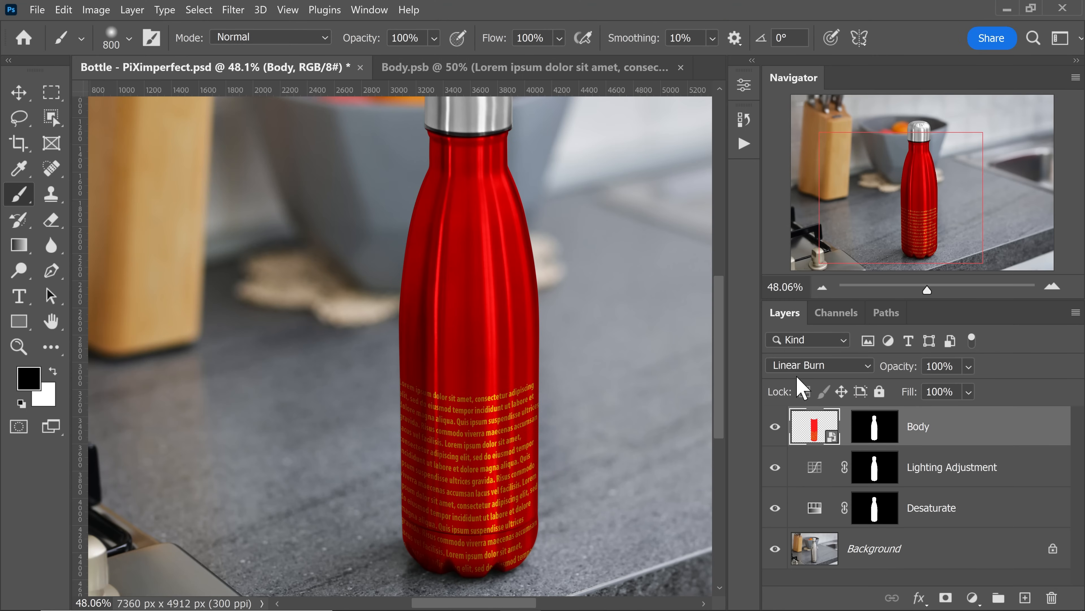
pyautogui.click(812, 366)
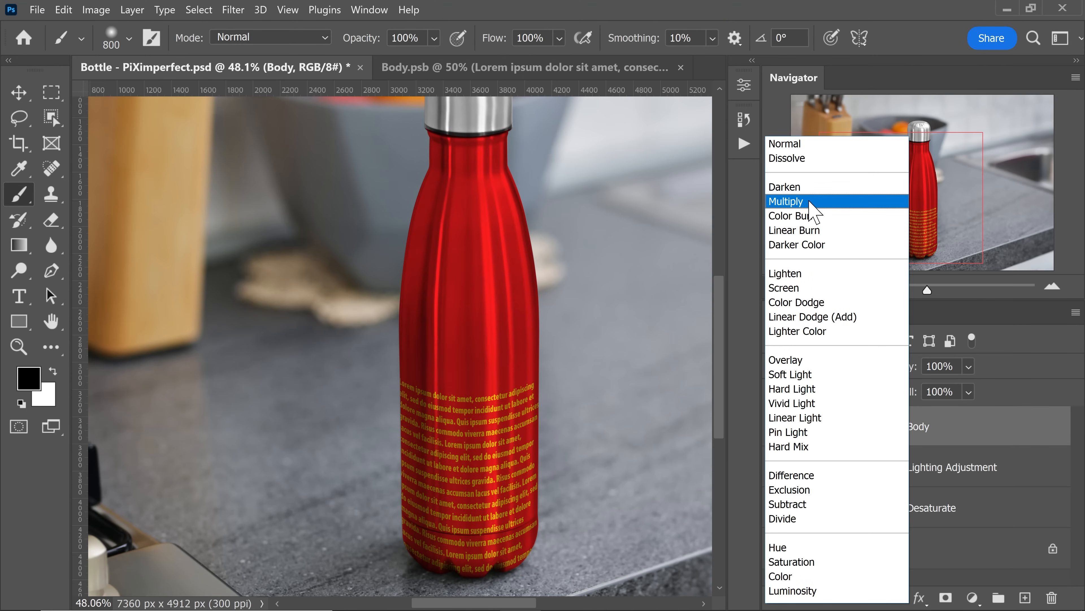
pyautogui.click(803, 201)
pyautogui.moveTo(425, 401); pyautogui.dragTo(463, 376)
pyautogui.hotkey('ctrl', '0')
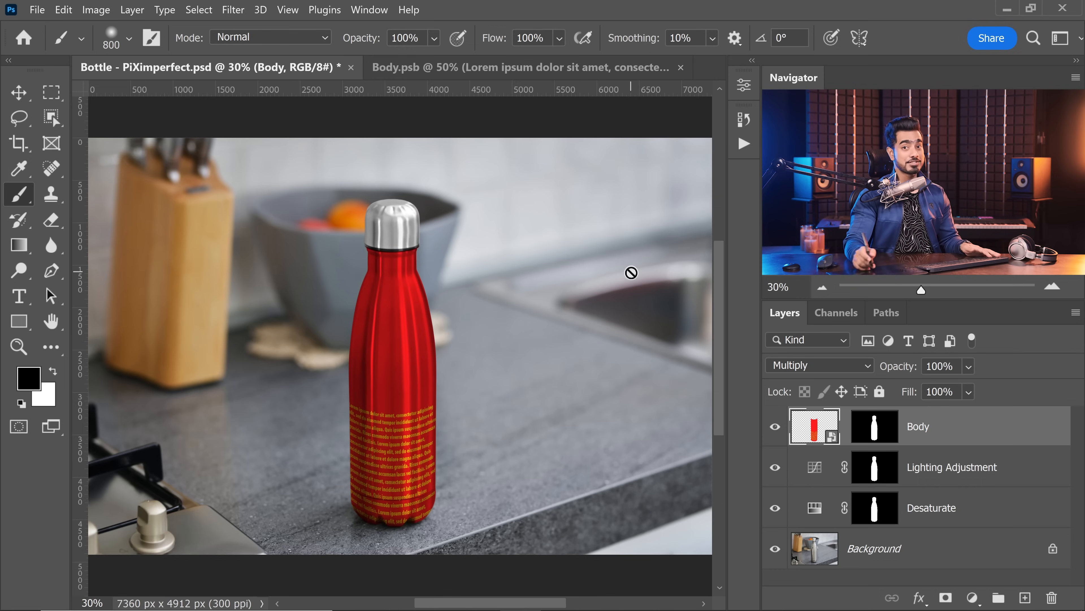
# Move the shadow point of the Lighting Adjustment curve to input 62, output 86.
pyautogui.doubleClick(815, 467)
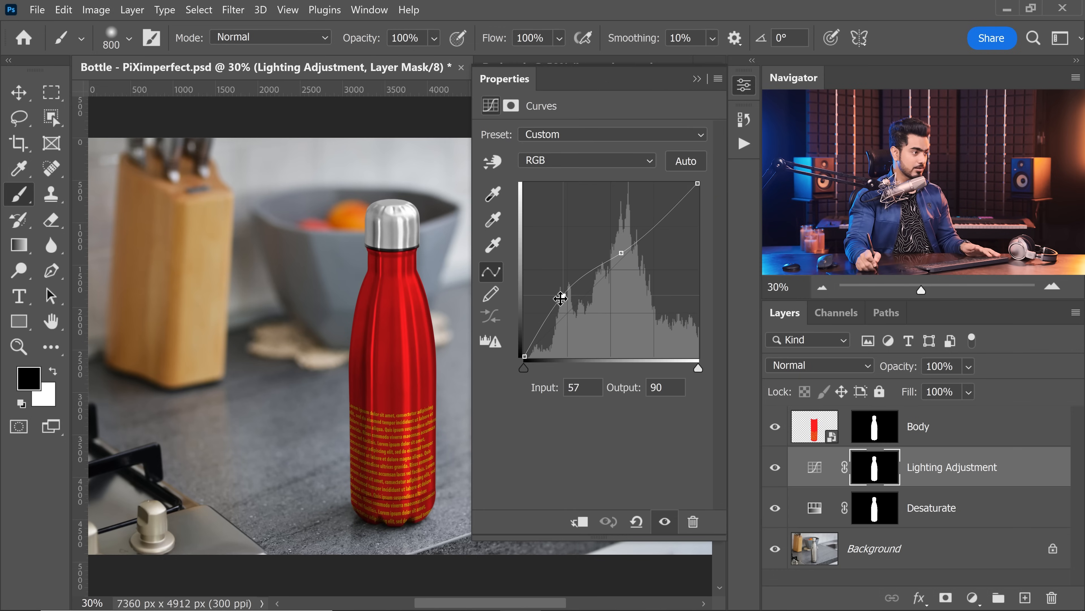
pyautogui.moveTo(562, 296); pyautogui.dragTo(566, 298)
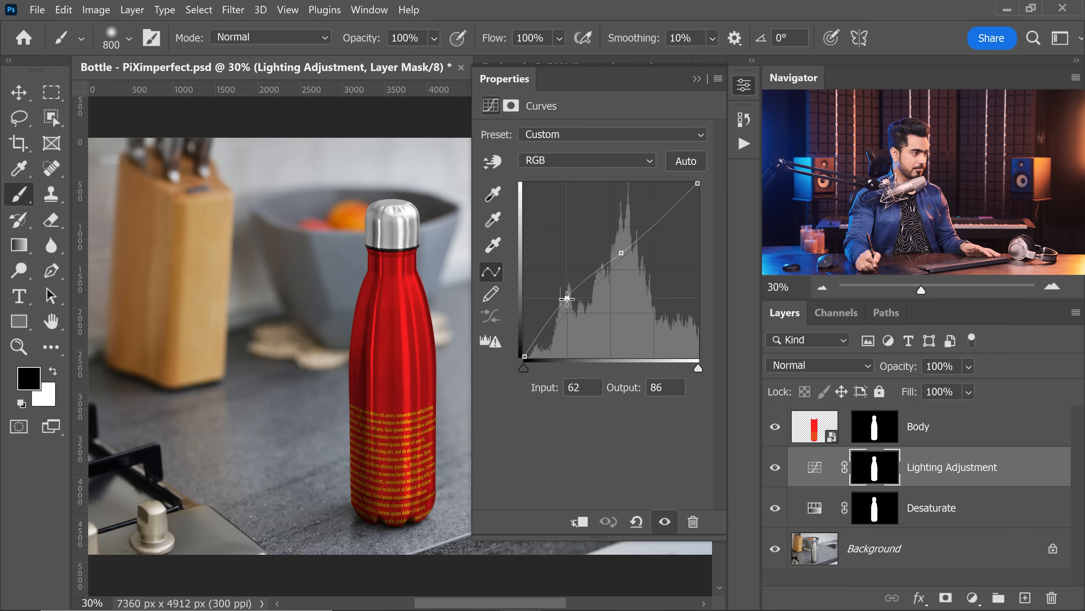
pyautogui.click(697, 79)
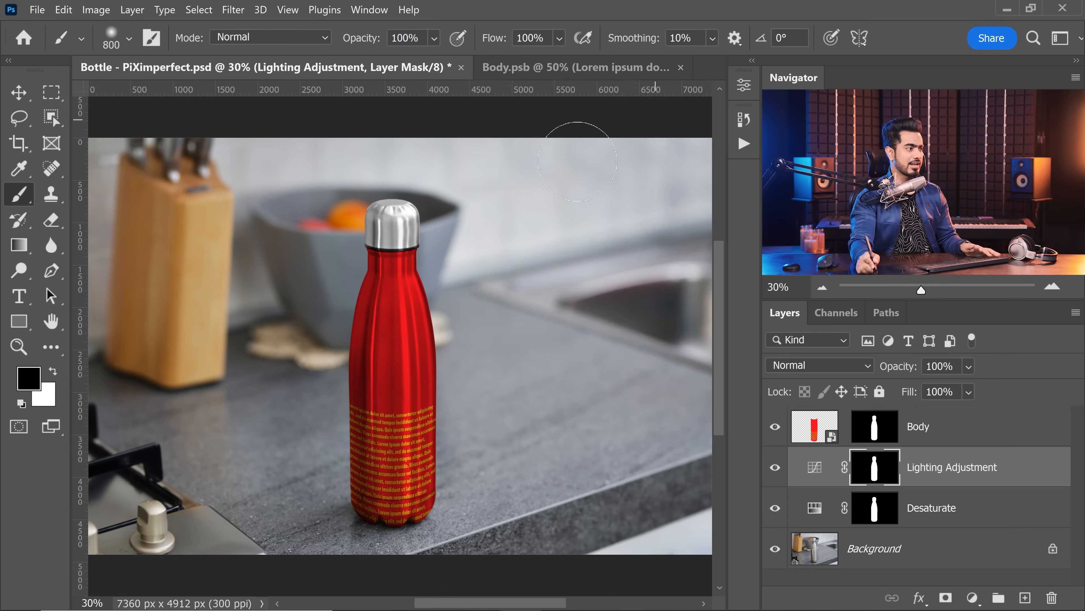
# Delete the two test layers above the Body shape in Body.psb, save it and return to the bottle document.
pyautogui.doubleClick(815, 432)
pyautogui.moveTo(941, 433); pyautogui.dragTo(1051, 596)
pyautogui.moveTo(985, 434); pyautogui.dragTo(1050, 595)
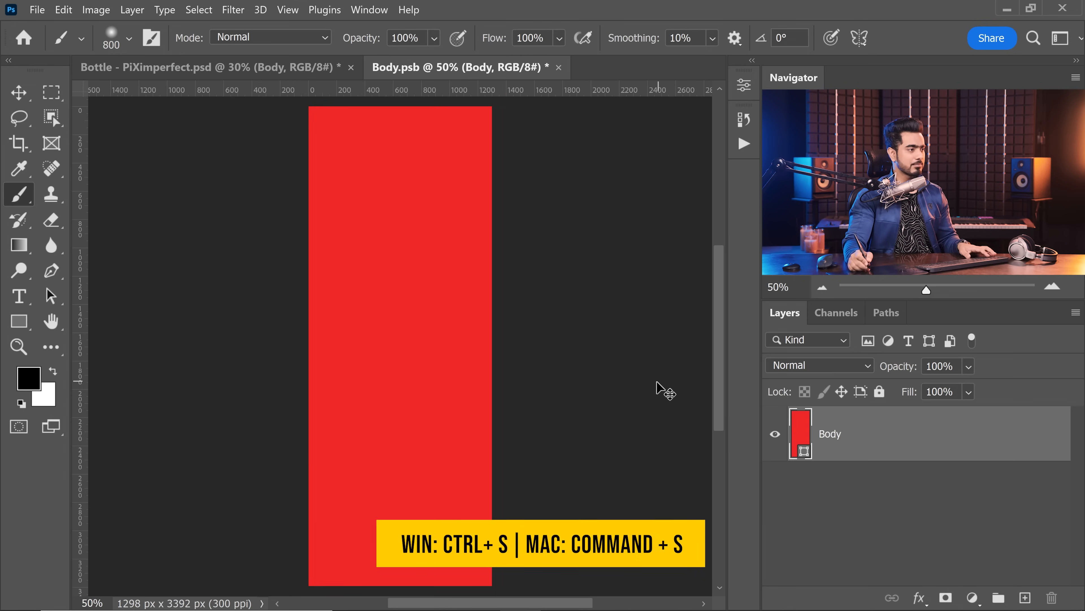
pyautogui.hotkey('ctrl', 's')
pyautogui.click(293, 69)
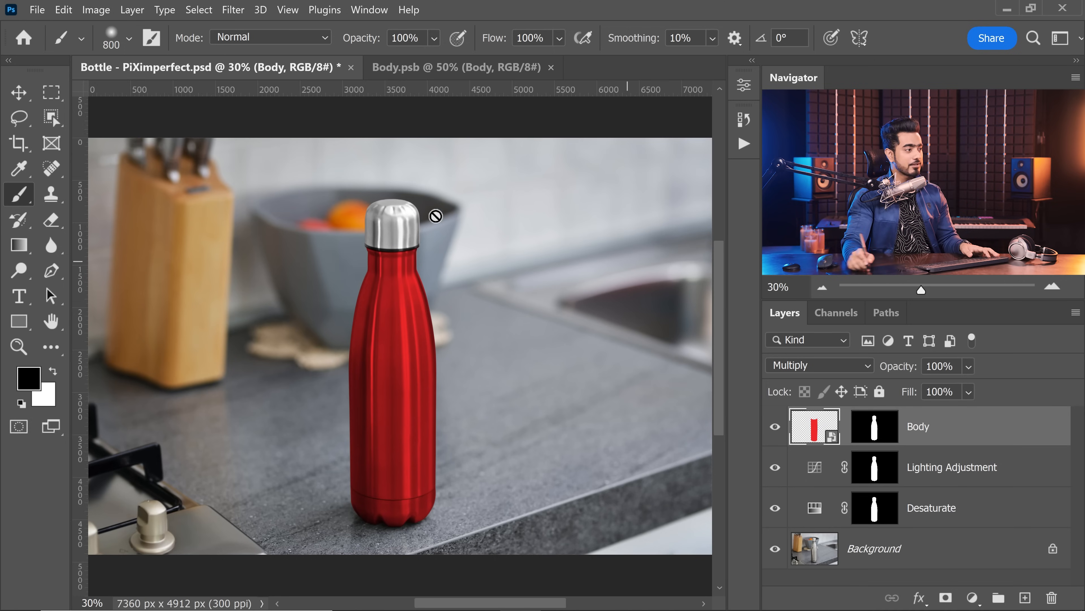
# Load the saved Cap channel as a new selection.
pyautogui.click(198, 10)
pyautogui.click(256, 340)
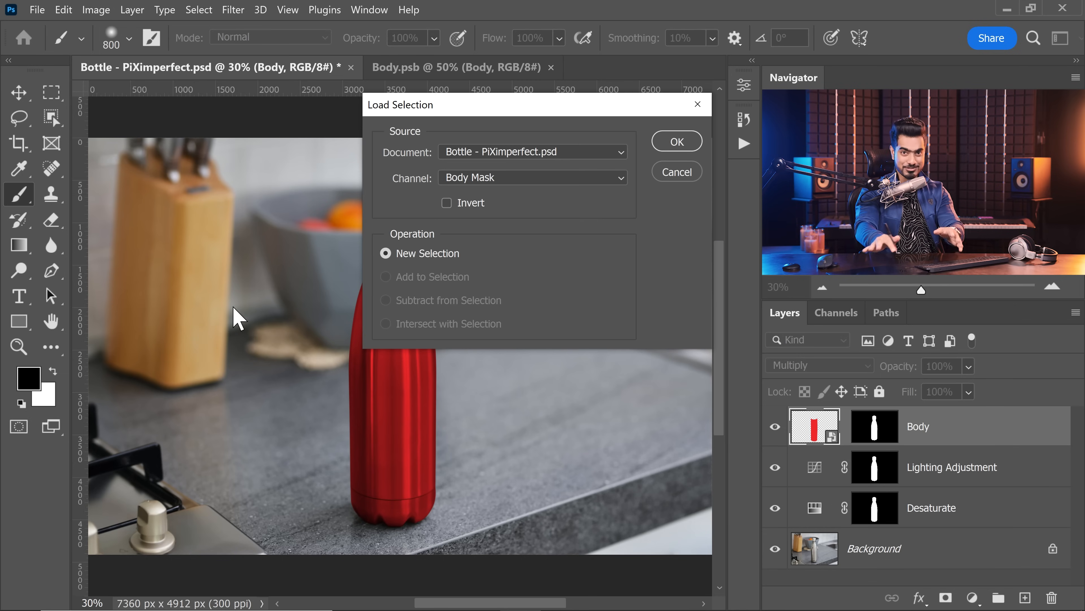
pyautogui.click(498, 177)
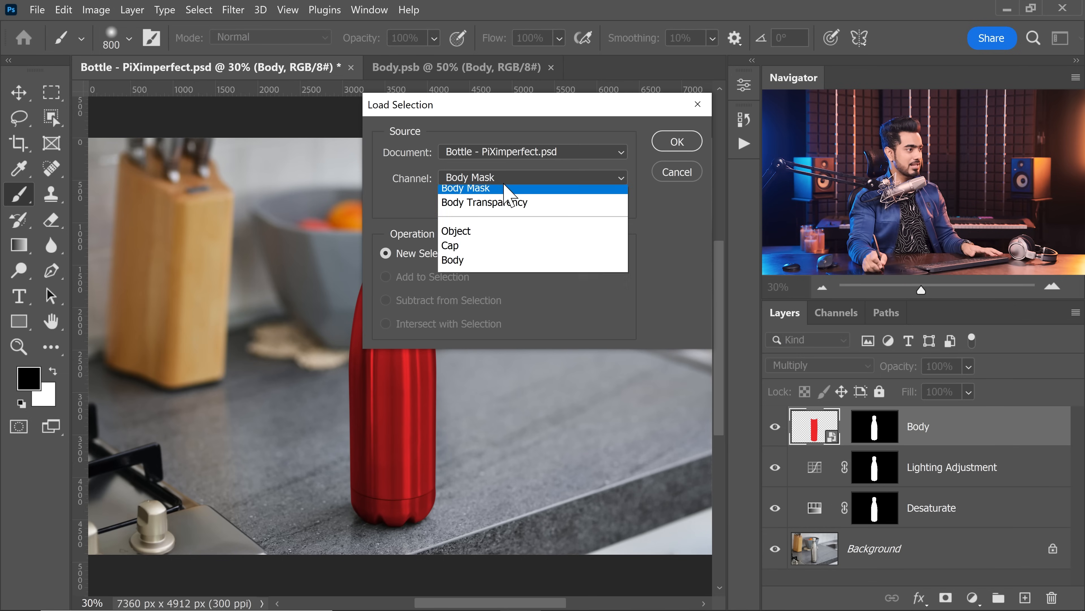
pyautogui.click(481, 252)
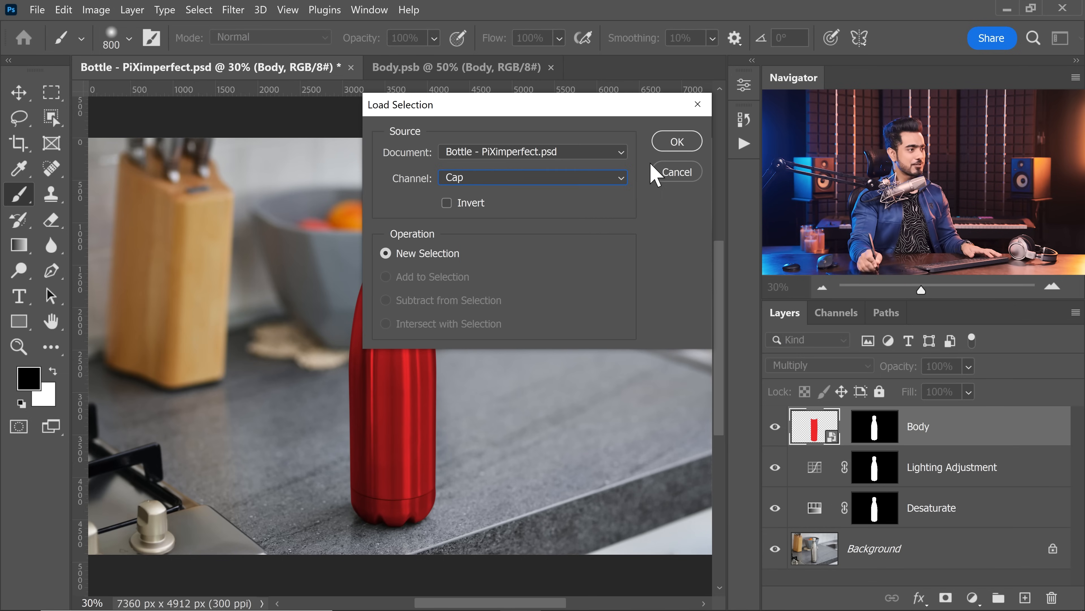
pyautogui.click(671, 145)
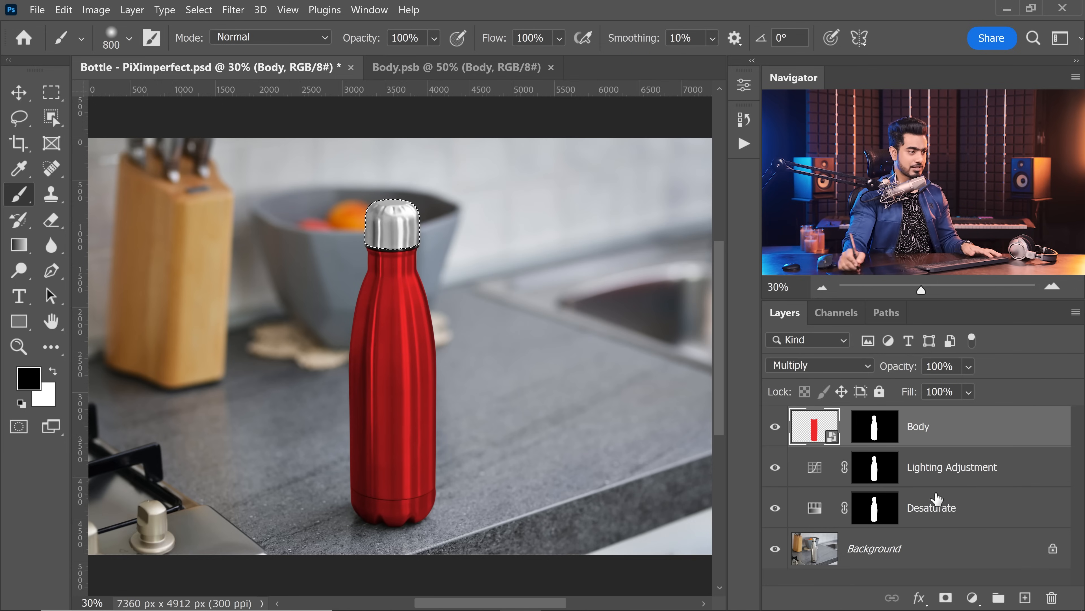
# Add a solid colour fill layer in bright red over the selected cap.
pyautogui.click(972, 598)
pyautogui.click(979, 300)
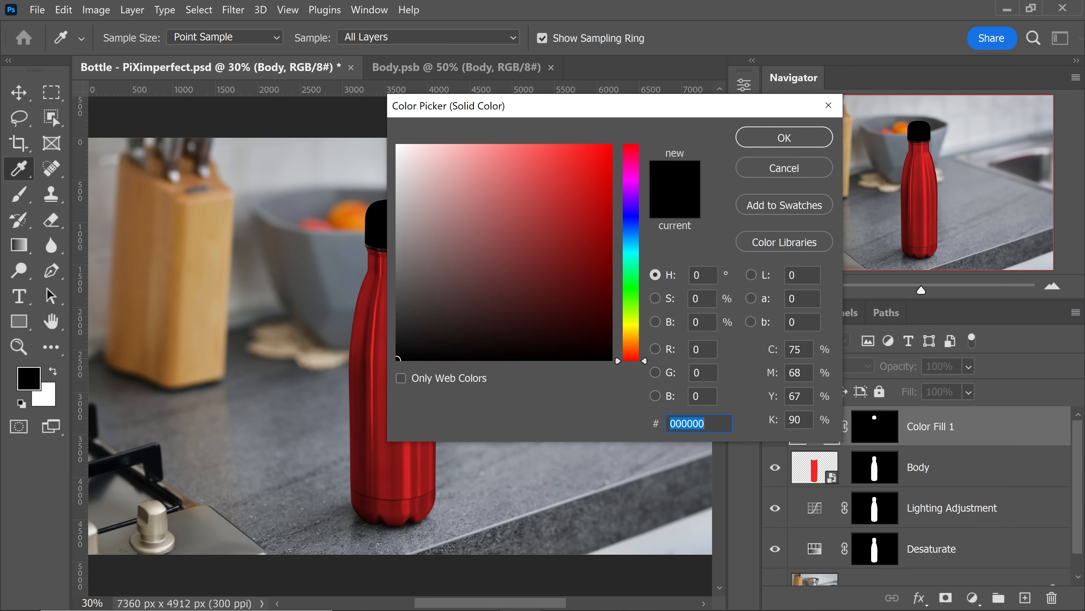
pyautogui.moveTo(547, 174); pyautogui.dragTo(582, 152)
pyautogui.click(784, 138)
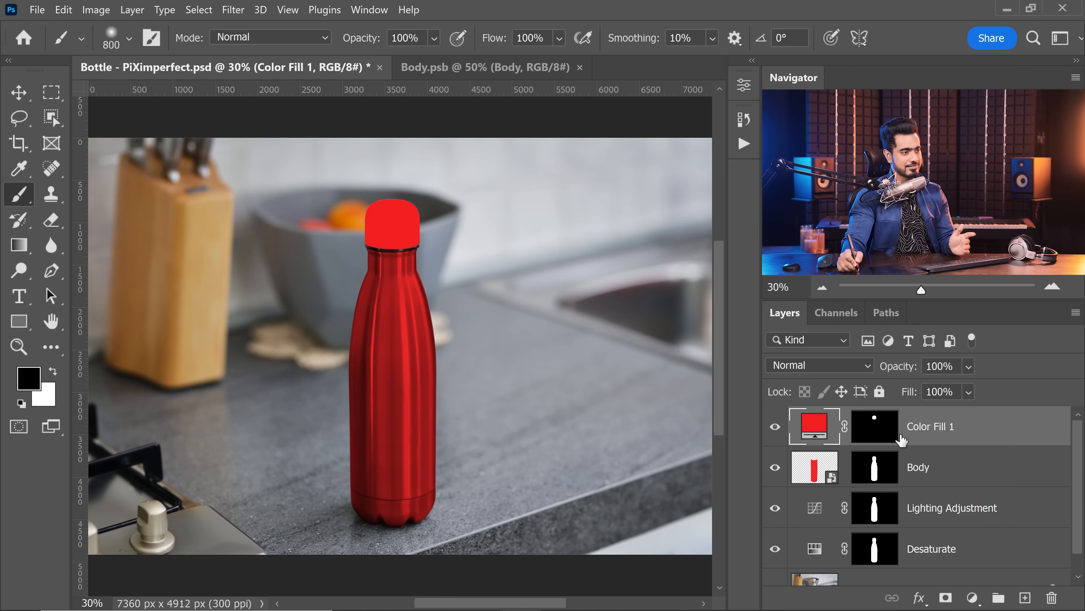
# Rename the cap's colour fill layer as Cap.
pyautogui.doubleClick(938, 429)
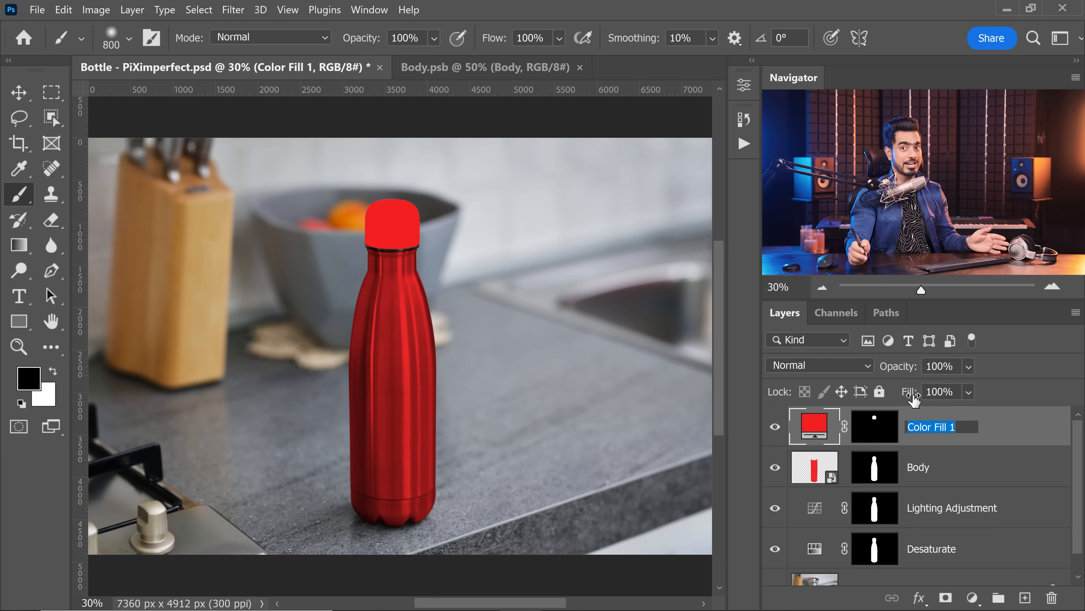
pyautogui.write('Cap')
pyautogui.press('Return')
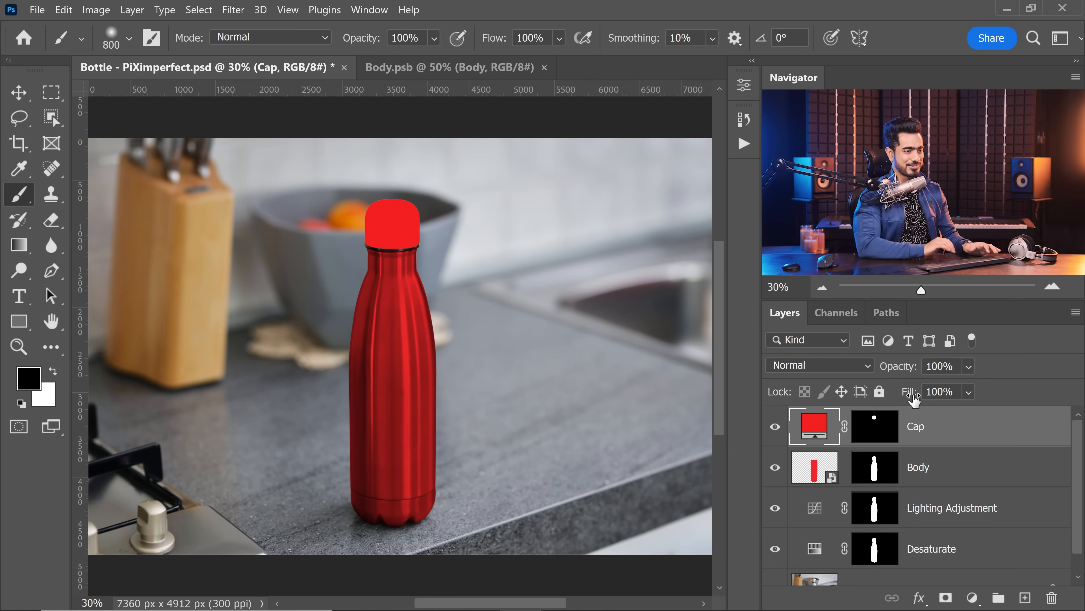
# Set the Cap fill layer's blend mode to Multiply.
pyautogui.click(803, 365)
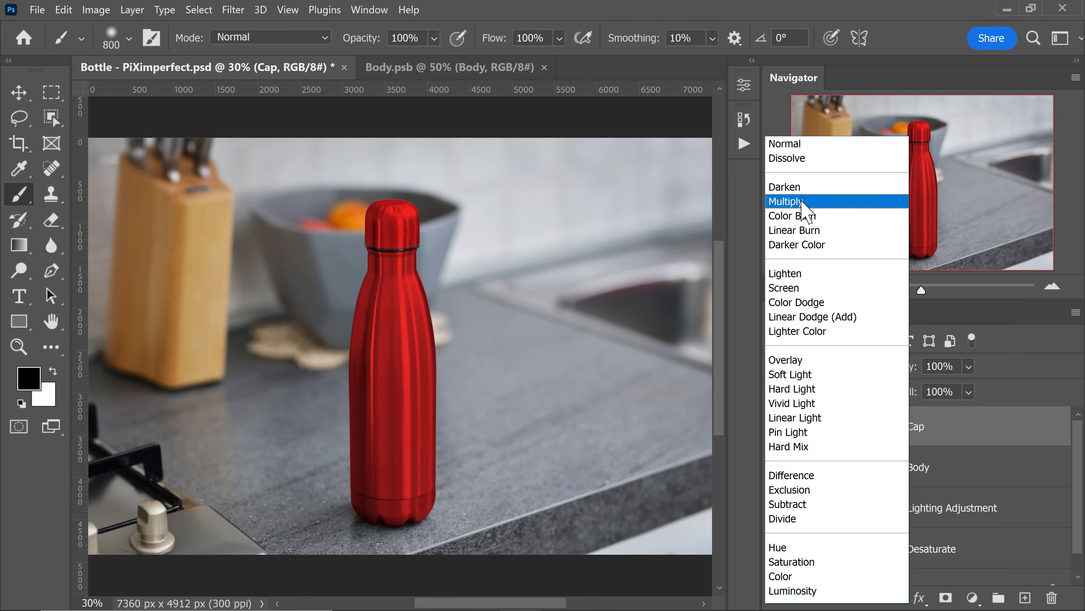
pyautogui.click(803, 203)
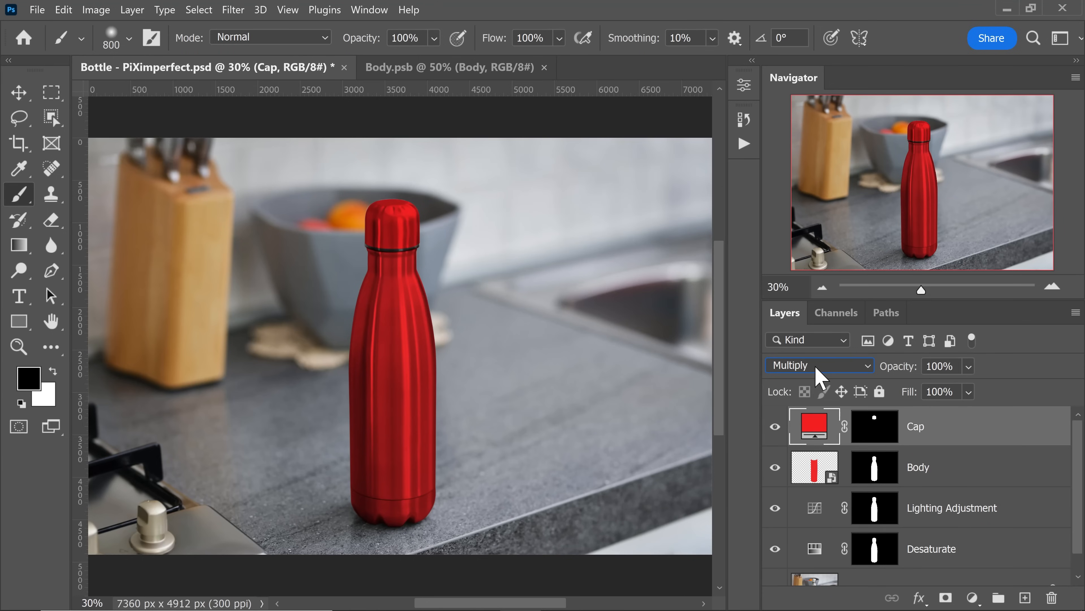
pyautogui.click(814, 368)
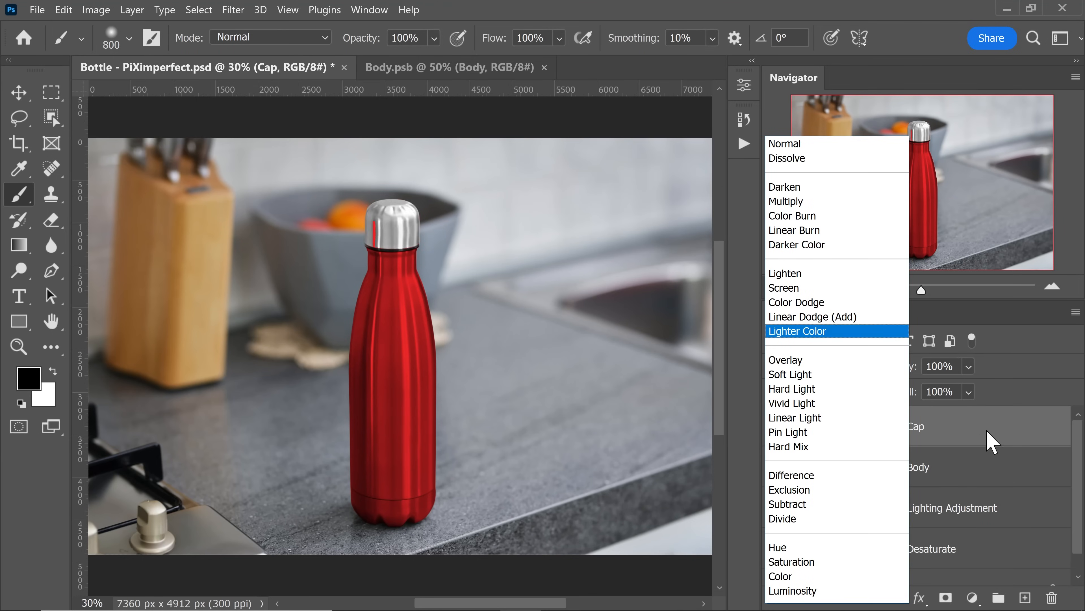
pyautogui.click(976, 444)
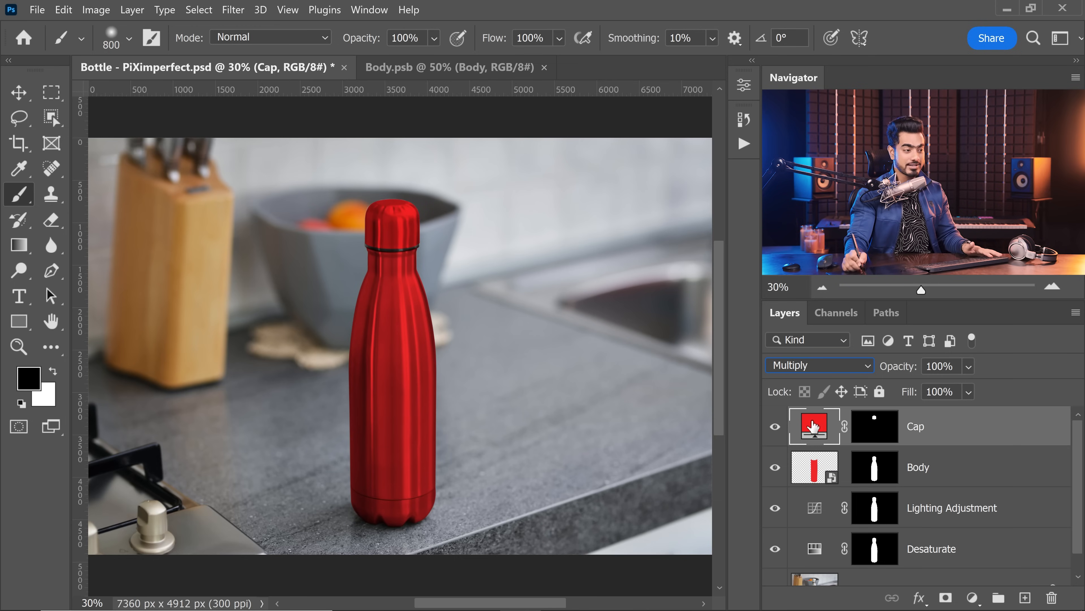
# Try a black (000000) colour on the Cap fill layer and inspect the cap up close.
pyautogui.doubleClick(819, 428)
pyautogui.moveTo(535, 254); pyautogui.dragTo(722, 322)
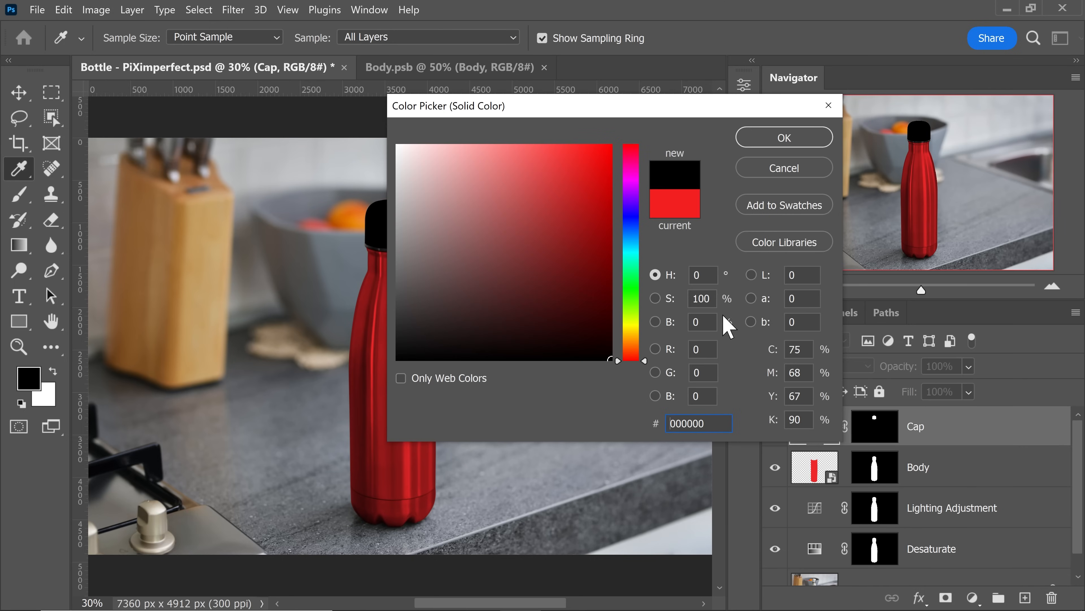
pyautogui.click(765, 141)
pyautogui.press('b')
pyautogui.moveTo(399, 215); pyautogui.dragTo(439, 221)
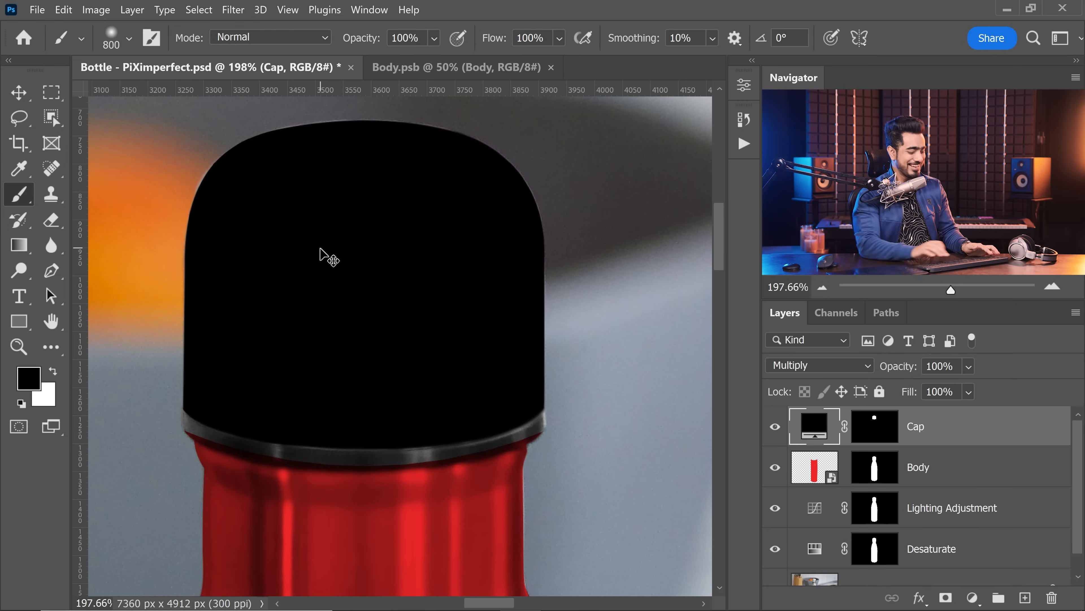
pyautogui.hotkey('ctrl', '0')
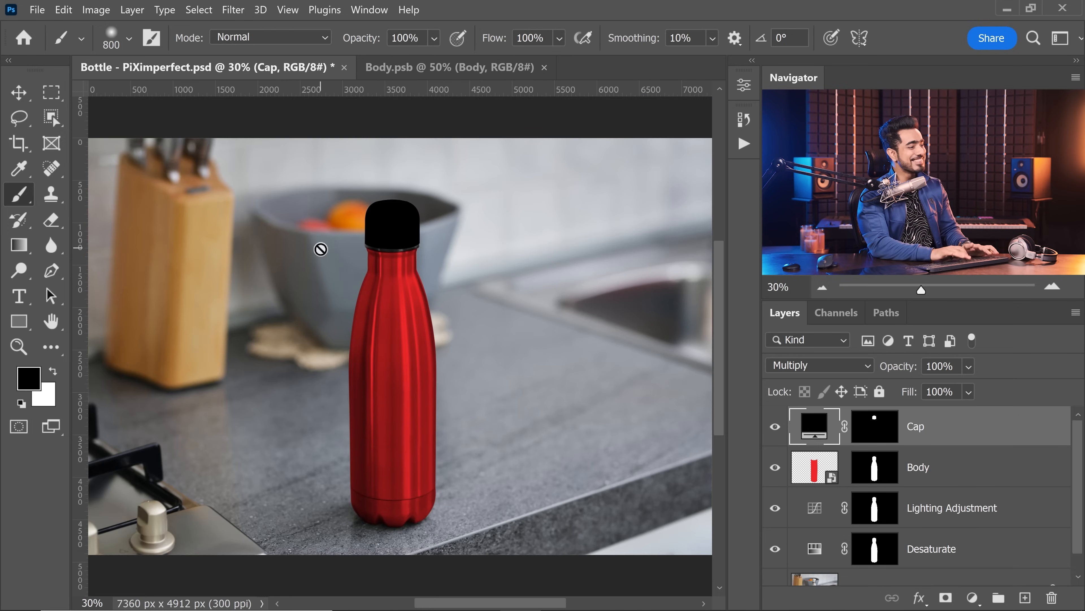
# Try a black (000000) solid colour fill above the Body shape in Body.psb, save it and return to the bottle document.
pyautogui.doubleClick(816, 463)
pyautogui.click(972, 598)
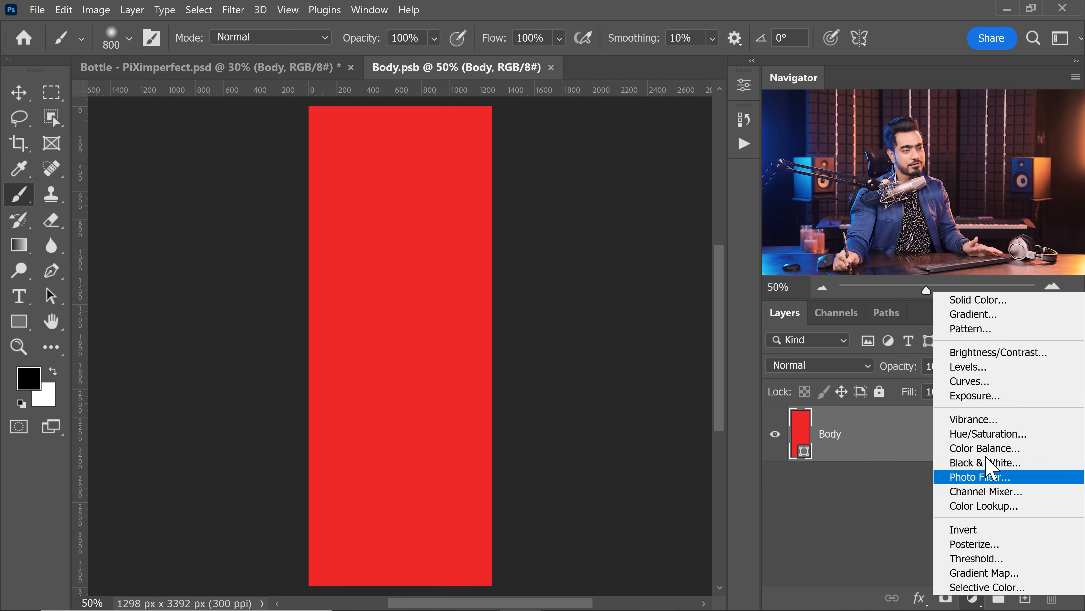
pyautogui.click(950, 299)
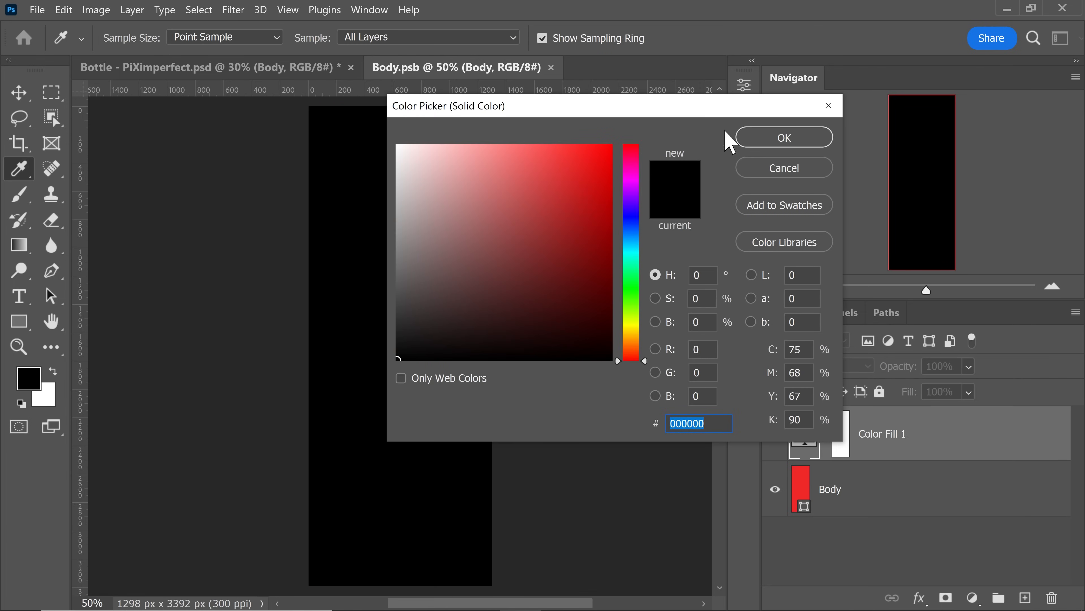
pyautogui.click(784, 137)
pyautogui.hotkey('ctrl', 's')
pyautogui.click(261, 67)
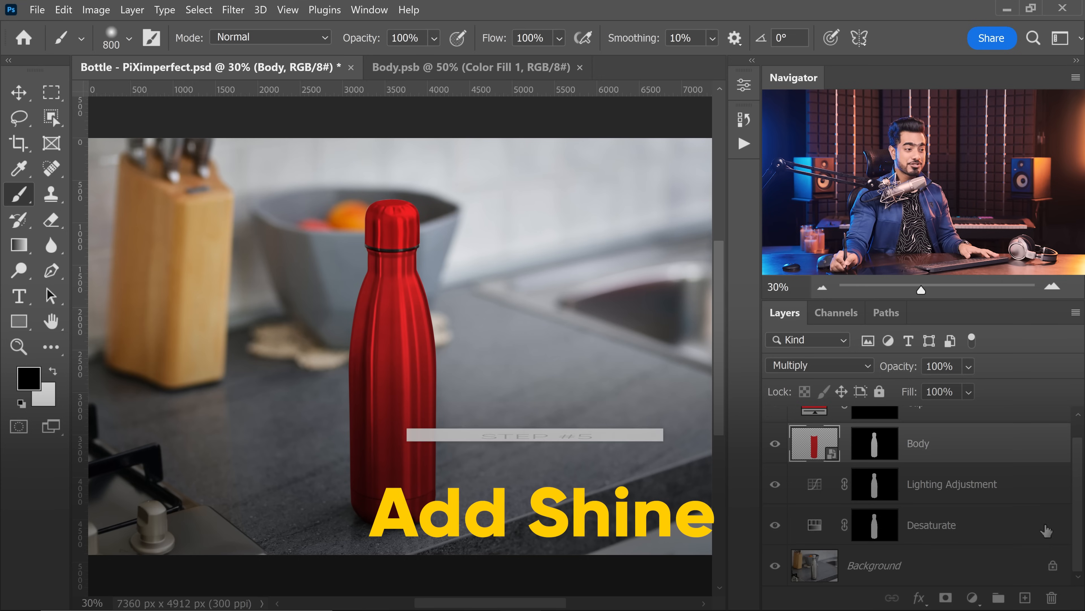
# Duplicate the Background layer, place the copy at the top of the layer stack and rename it Shine.
pyautogui.click(887, 581)
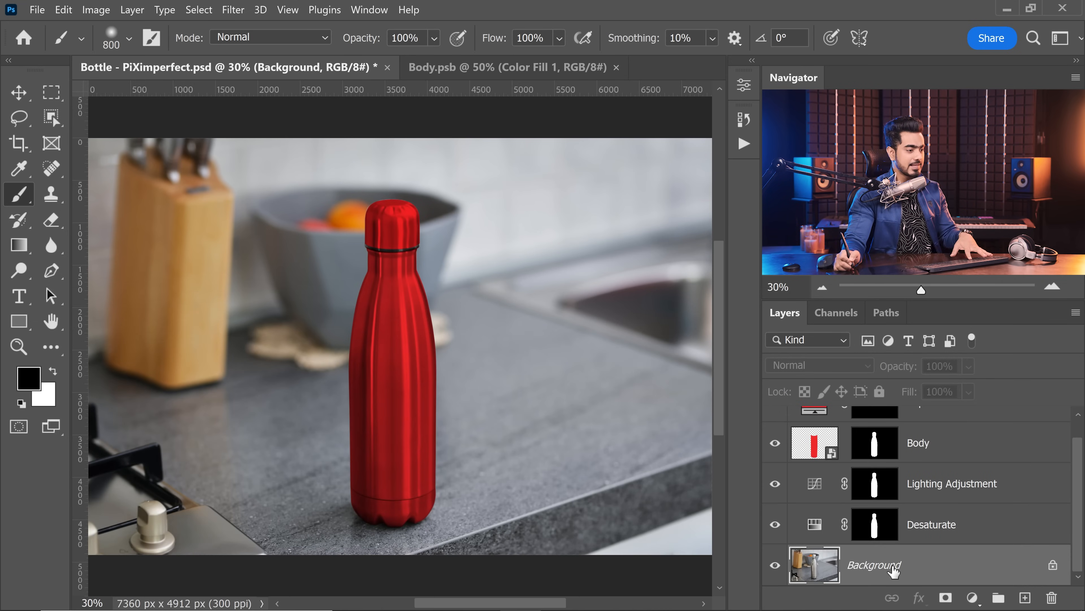
pyautogui.hotkey('ctrl', 'j')
pyautogui.moveTo(893, 571); pyautogui.dragTo(856, 415)
pyautogui.doubleClick(886, 427)
pyautogui.write('Shi')
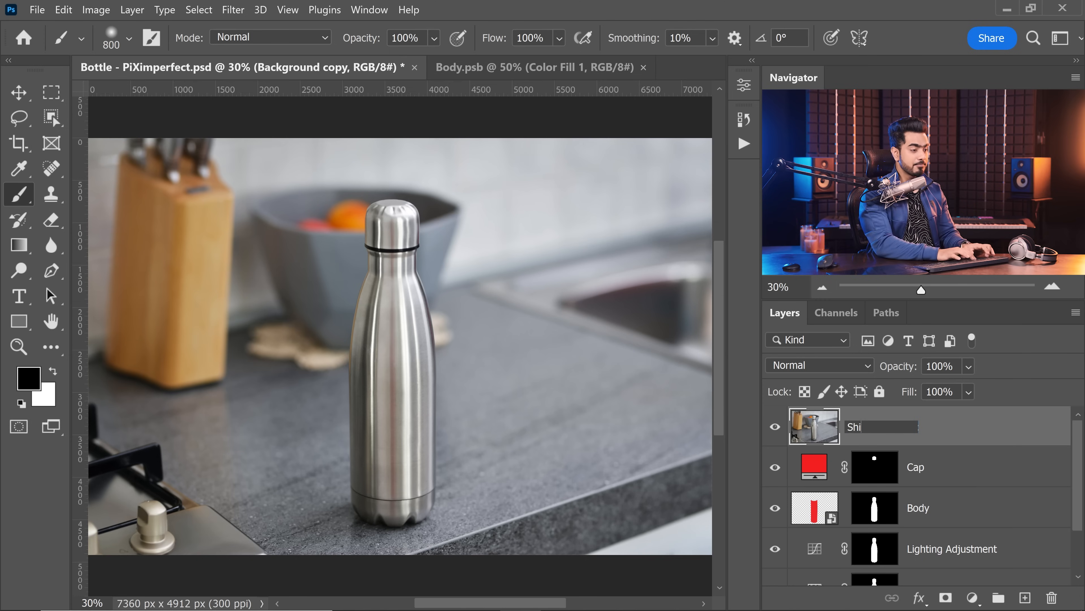
pyautogui.write('ne')
pyautogui.press('Return')
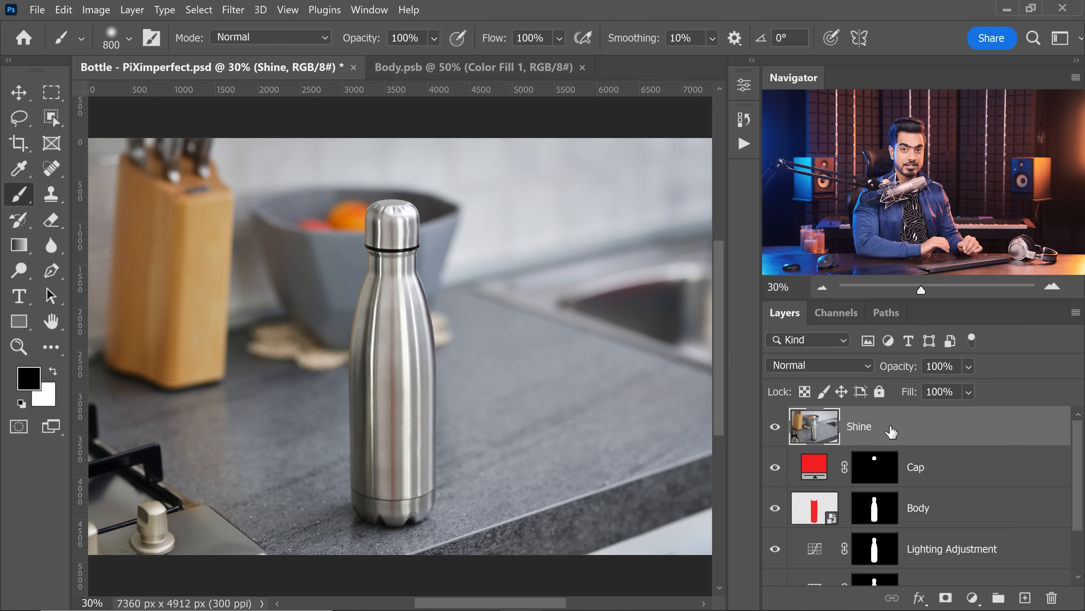
# Convert the Shine layer for smart filters.
pyautogui.click(234, 10)
pyautogui.click(262, 45)
pyautogui.click(635, 269)
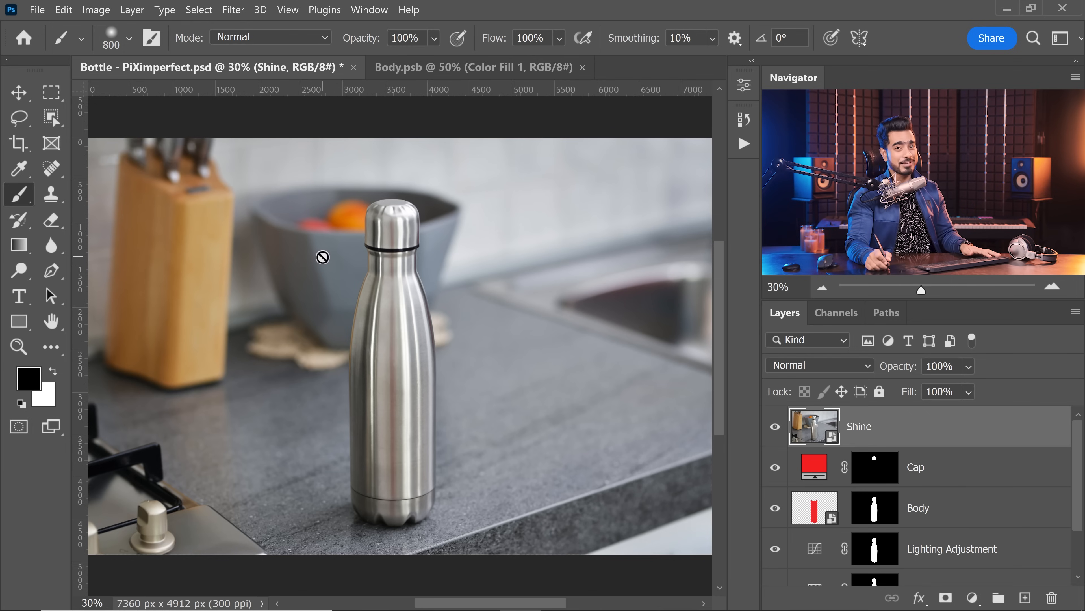
# Start the Camera Raw Filter on the Shine layer and set Saturation to -100.
pyautogui.click(233, 9)
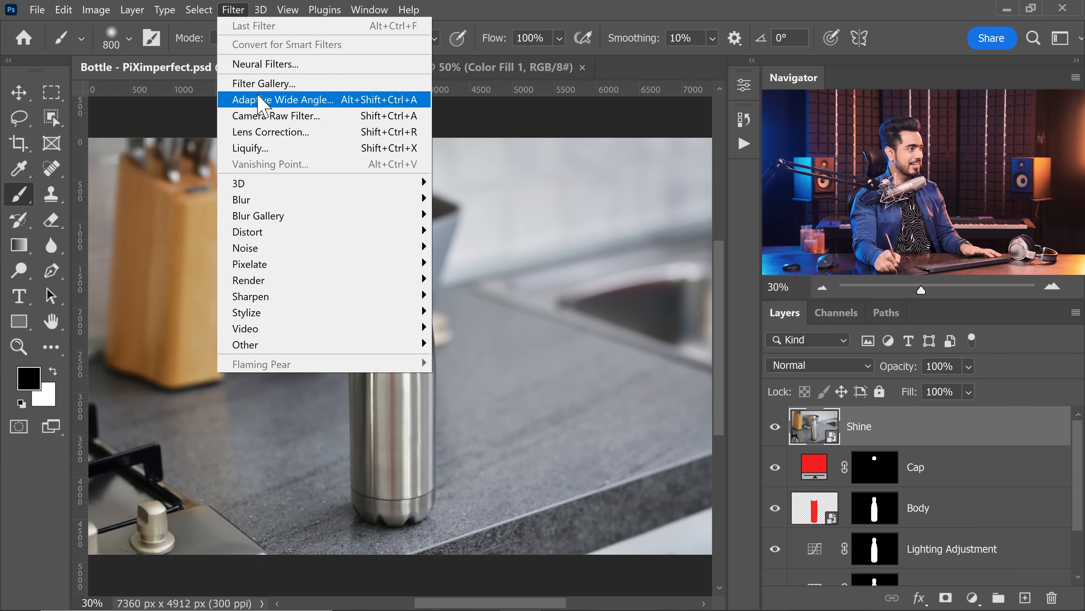
pyautogui.click(283, 120)
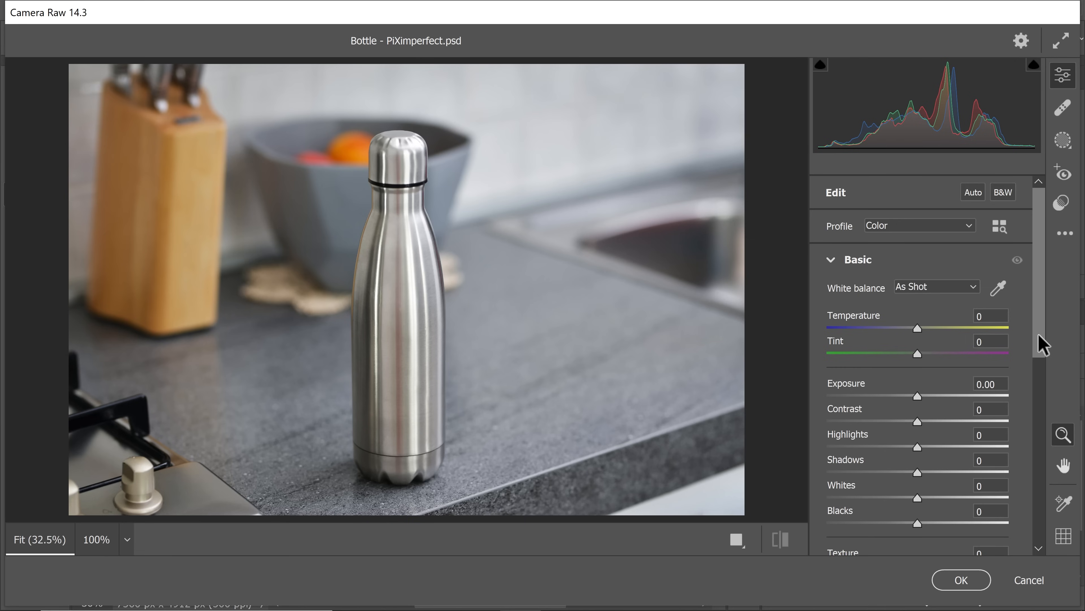
pyautogui.moveTo(1039, 342); pyautogui.dragTo(1035, 437)
pyautogui.moveTo(922, 475); pyautogui.dragTo(809, 485)
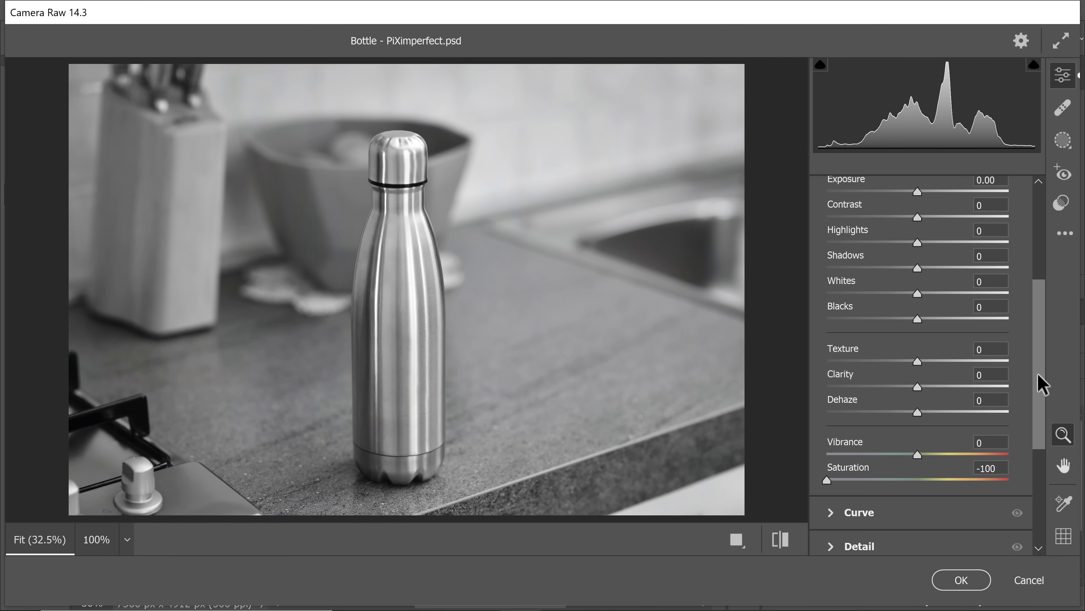
# Lower the Camera Raw Exposure to -4.15.
pyautogui.scroll(4, 1039, 376)
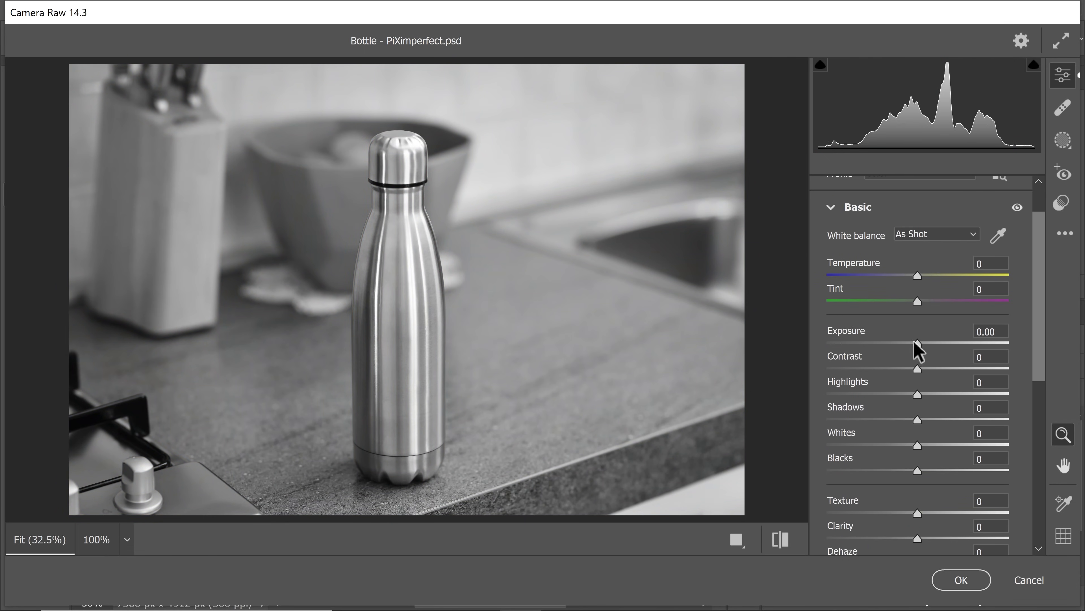
pyautogui.moveTo(914, 342); pyautogui.dragTo(856, 355)
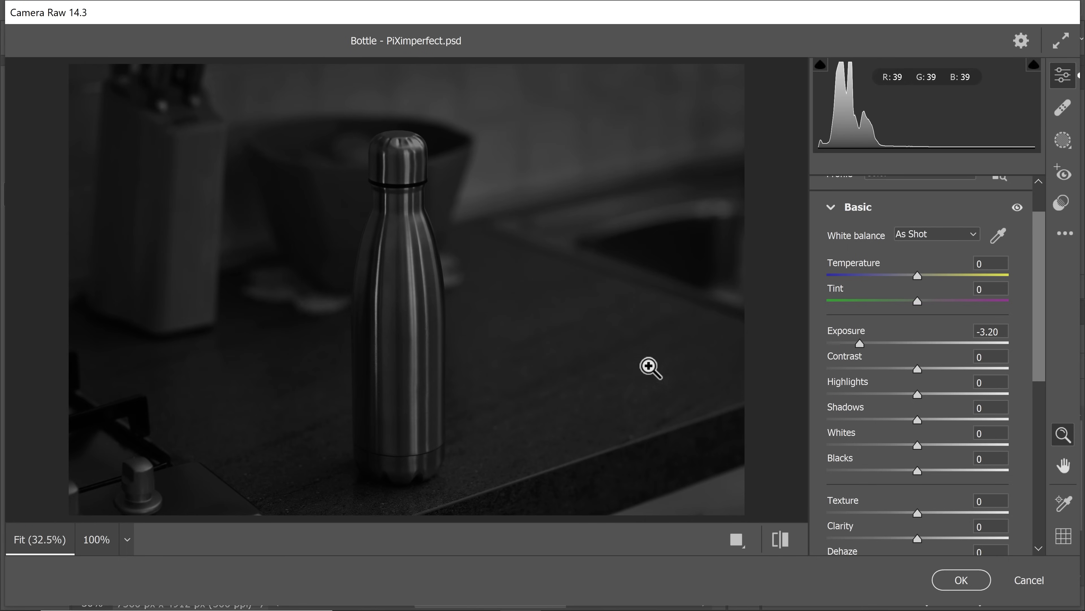
pyautogui.moveTo(858, 343); pyautogui.dragTo(822, 344)
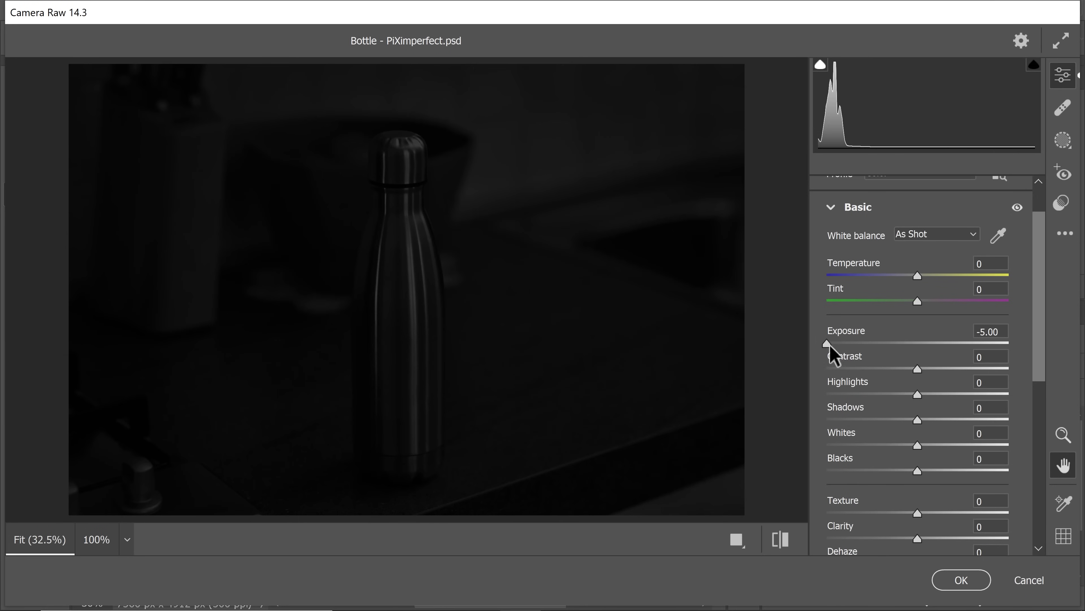
pyautogui.moveTo(831, 344); pyautogui.dragTo(843, 344)
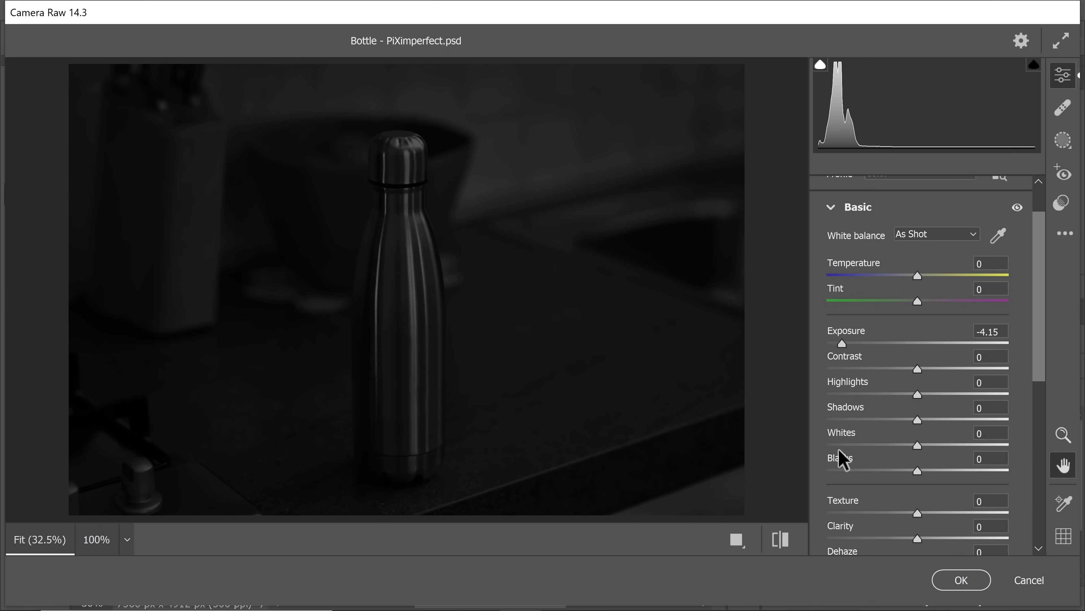
# Set Whites to its automatic value of +67, adjust Exposure to -3.80 and apply the Camera Raw Filter.
pyautogui.press('shift')
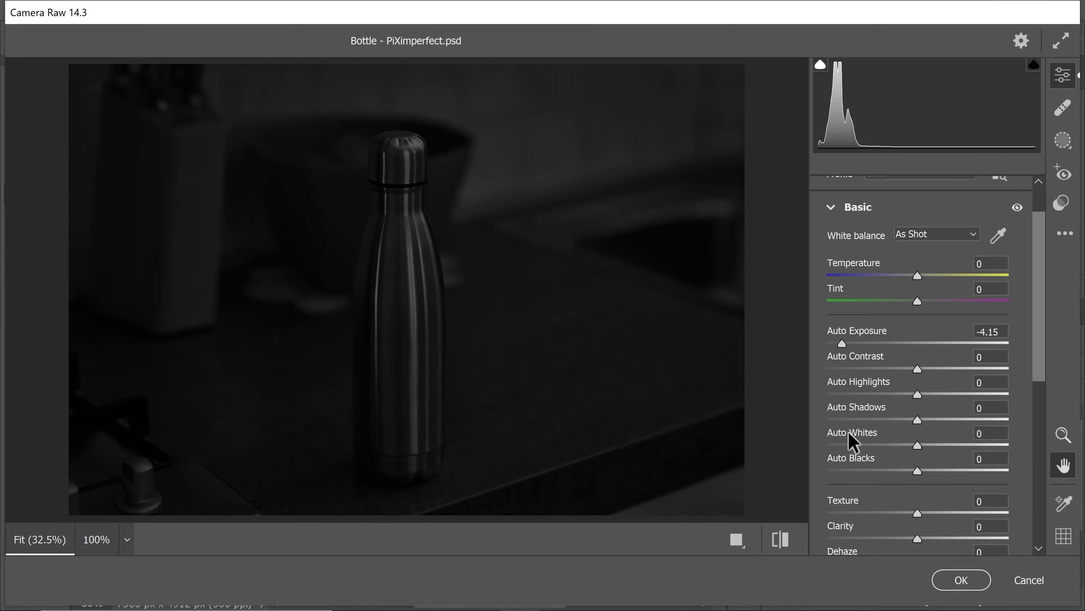
pyautogui.keyDown('shift'); pyautogui.doubleClick(846, 436); pyautogui.keyUp('shift')
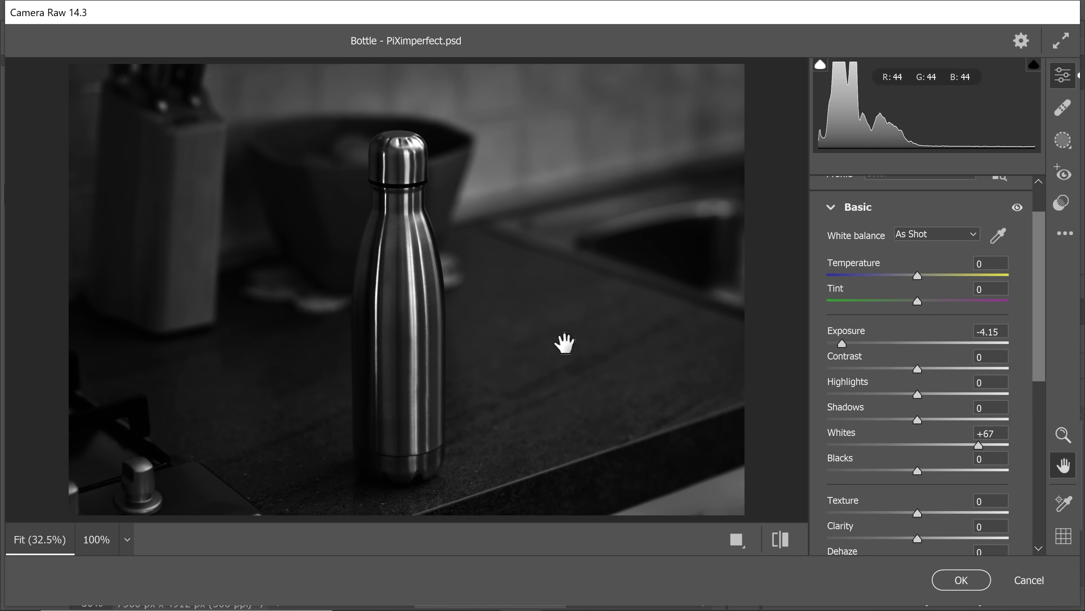
pyautogui.moveTo(841, 342); pyautogui.dragTo(849, 342)
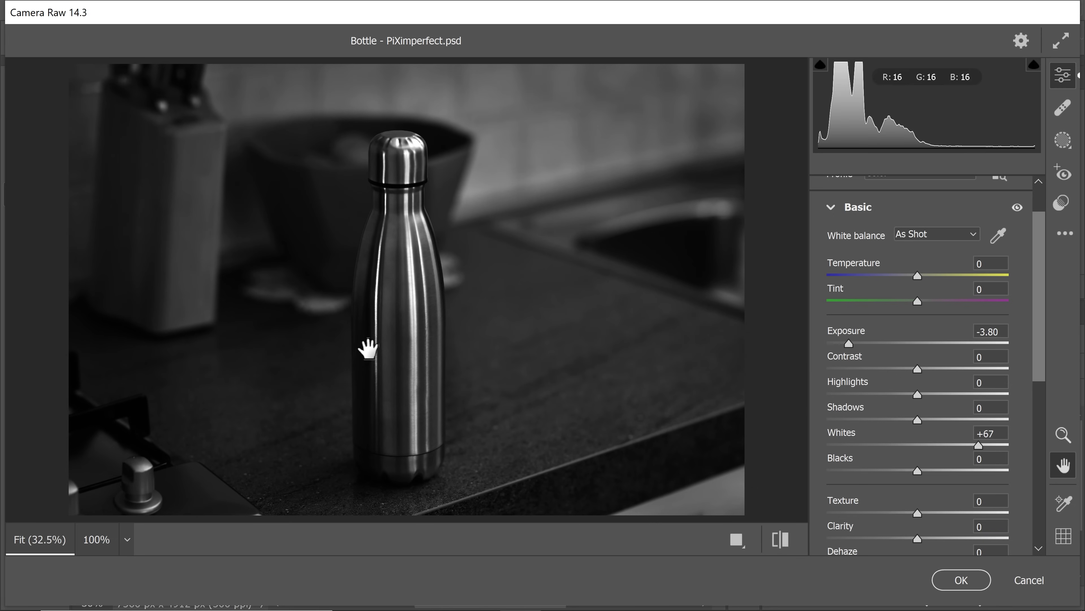
pyautogui.click(962, 580)
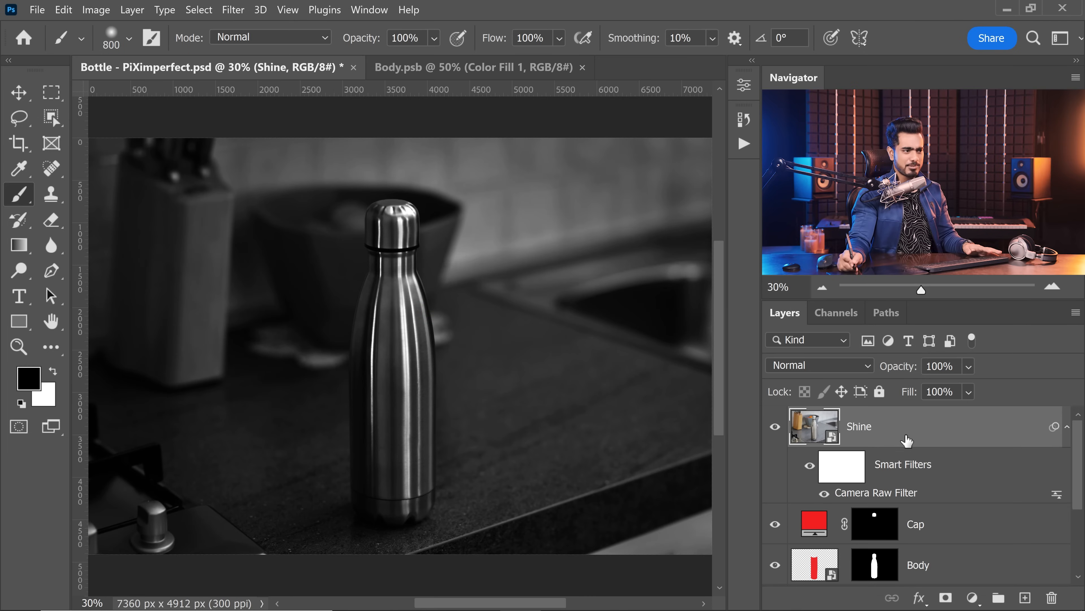
# Blend the Shine layer in Screen mode at 60% opacity, masked with a copy of the Body layer's mask.
pyautogui.click(821, 365)
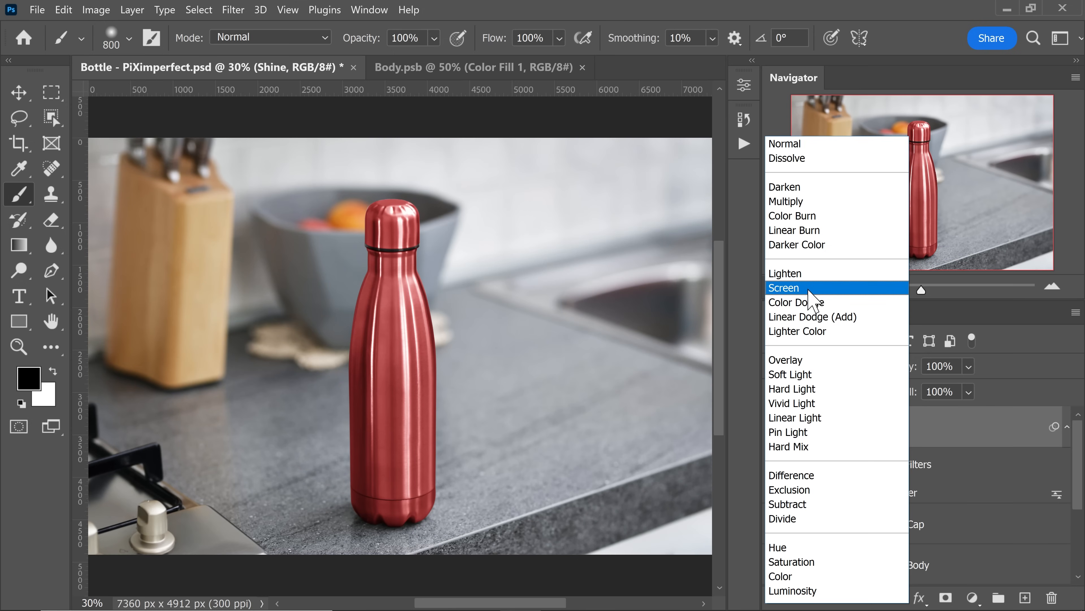
pyautogui.click(809, 289)
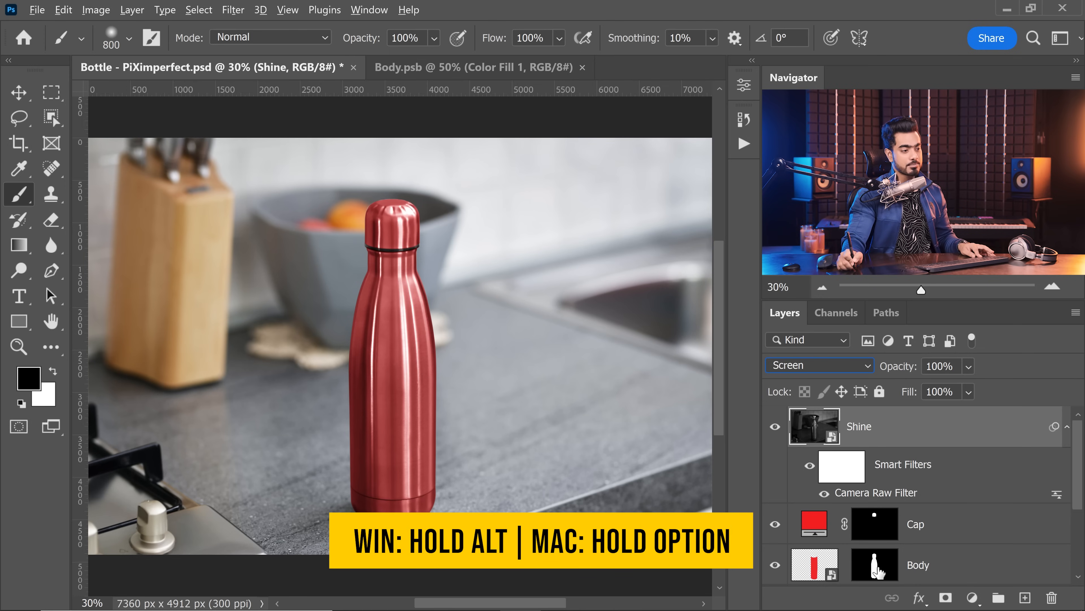
pyautogui.moveTo(874, 571); pyautogui.dragTo(867, 436)
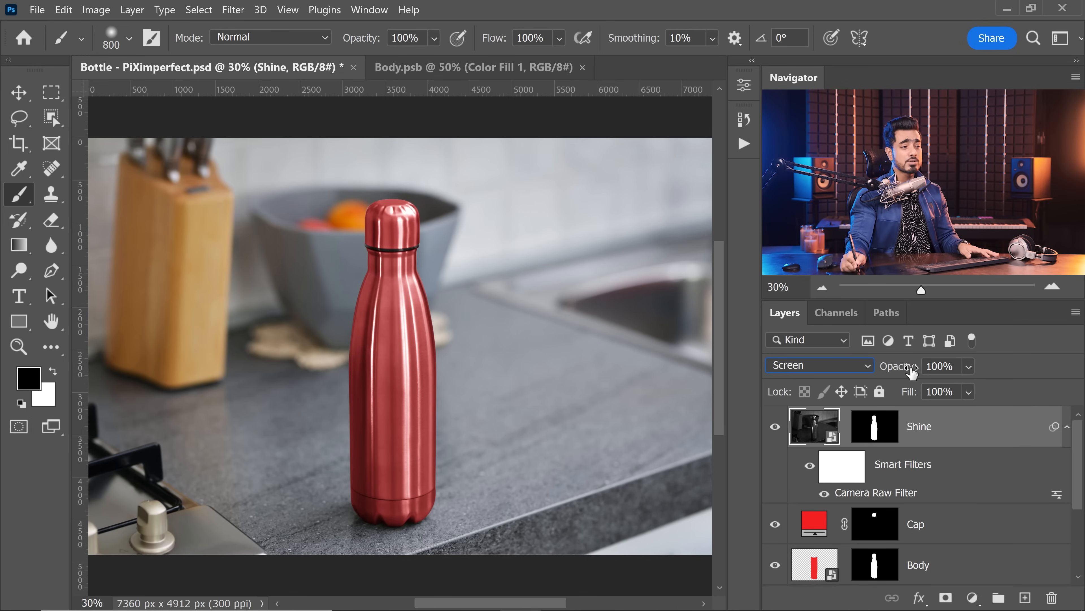
pyautogui.moveTo(897, 372)
pyautogui.mouseDown()
pyautogui.moveTo(909, 372)
pyautogui.moveTo(897, 370)
pyautogui.mouseUp()
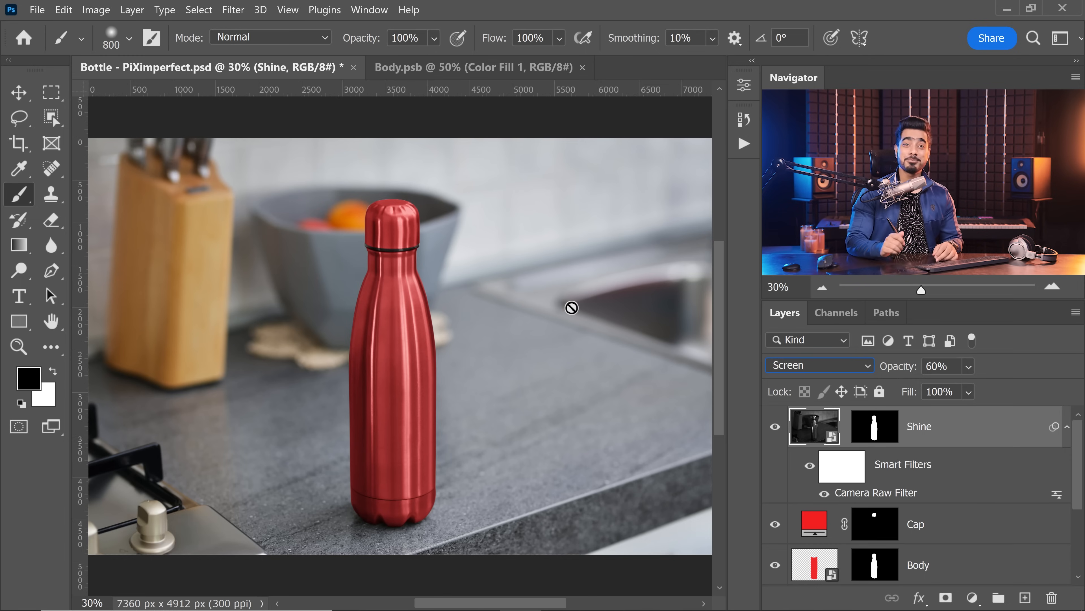
# Change the Cap fill layer's colour to black (000000).
pyautogui.doubleClick(823, 527)
pyautogui.write('000000')
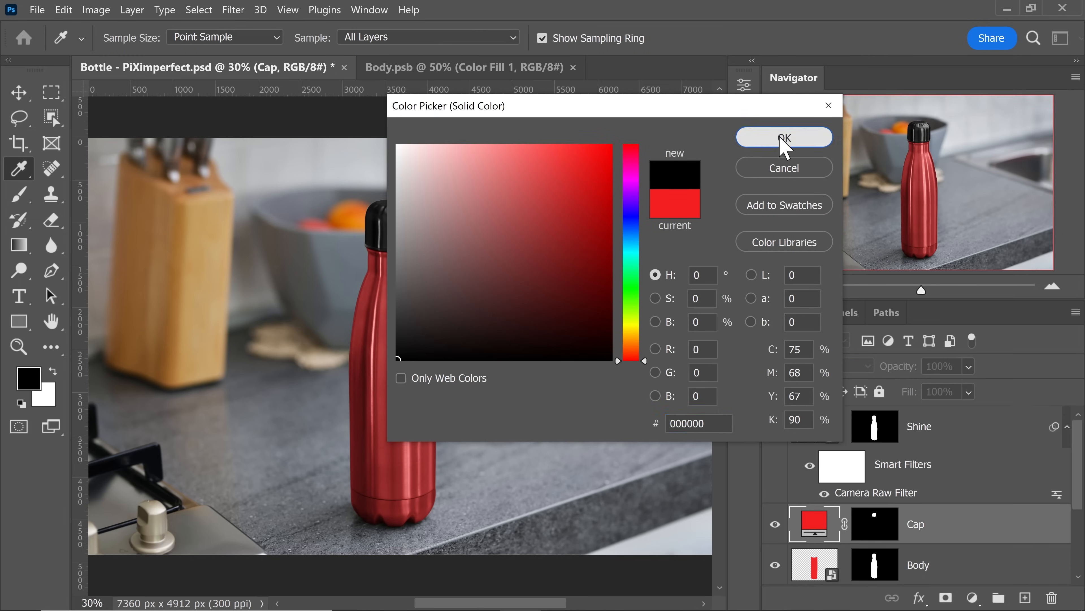
pyautogui.click(783, 137)
pyautogui.press('b')
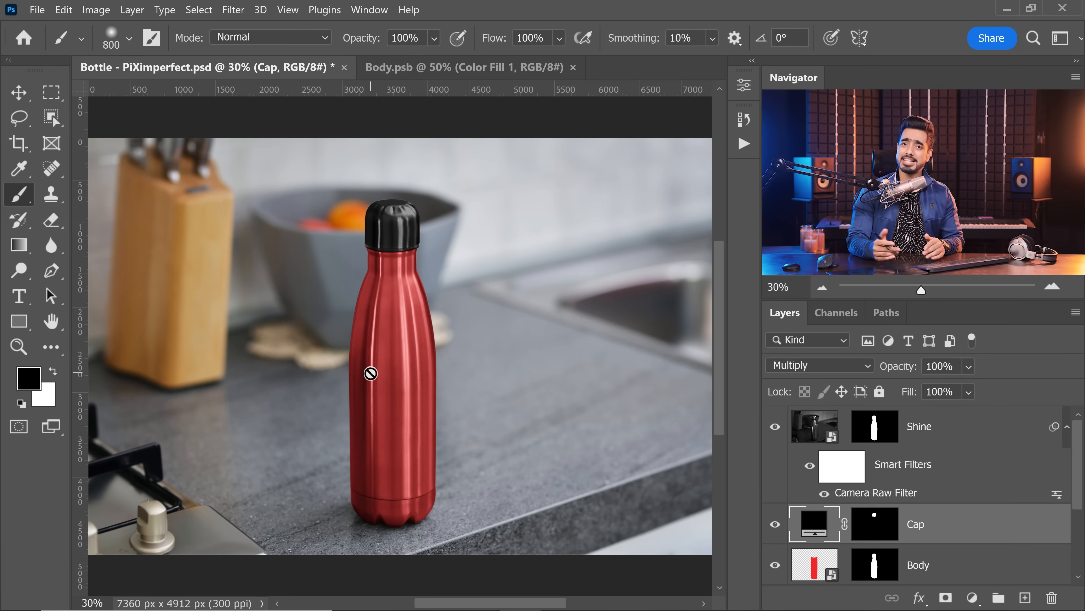
# Open the Body smart object's contents and add the yellow text YE on a new layer slightly below the middle.
pyautogui.doubleClick(830, 570)
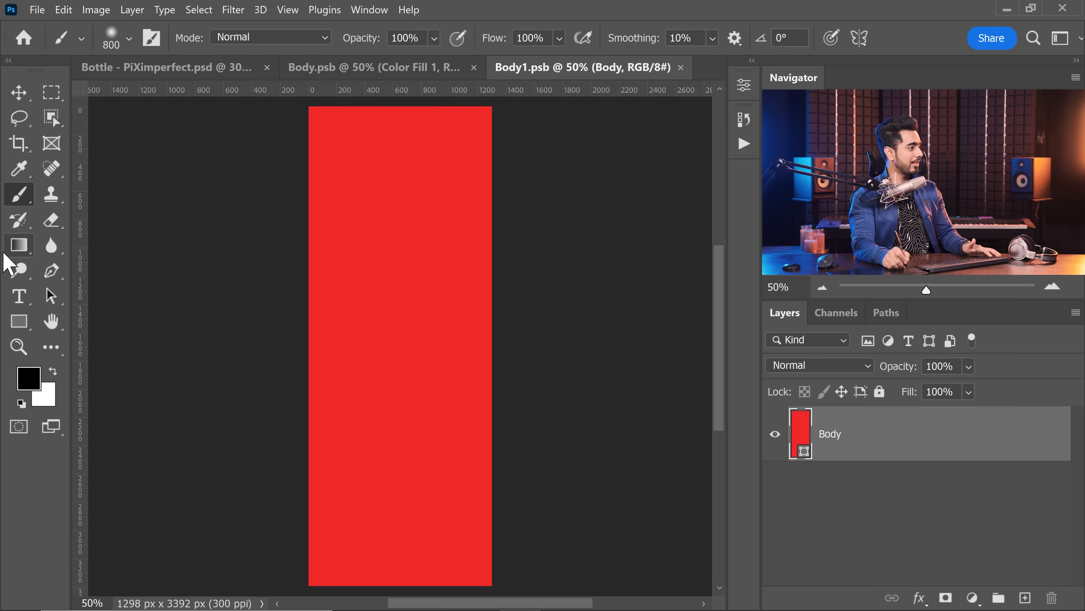
pyautogui.click(19, 295)
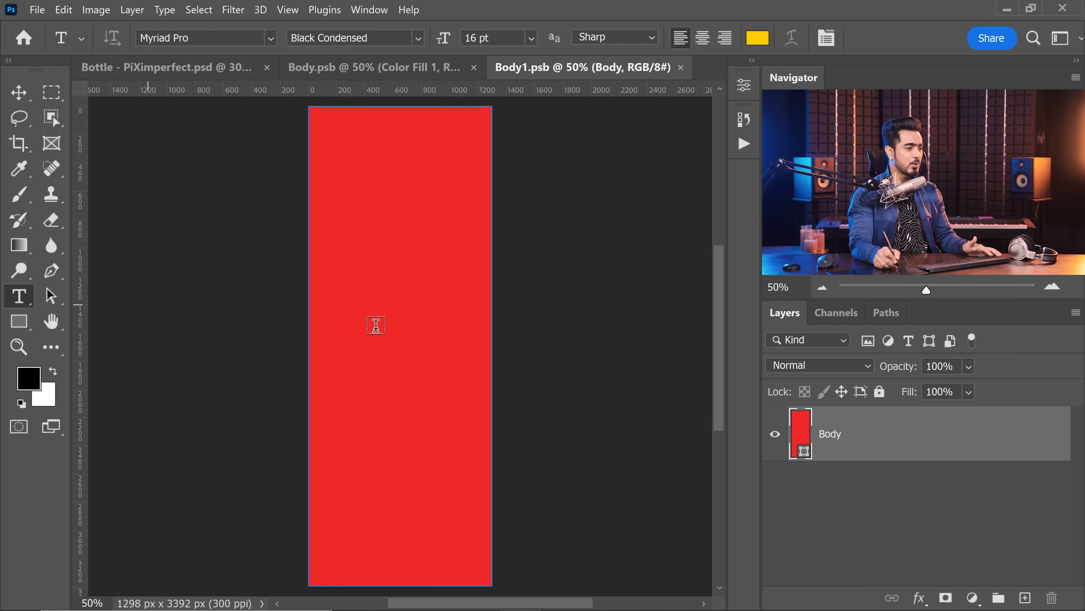
pyautogui.hotkey('ctrl', '0')
pyautogui.click(1025, 597)
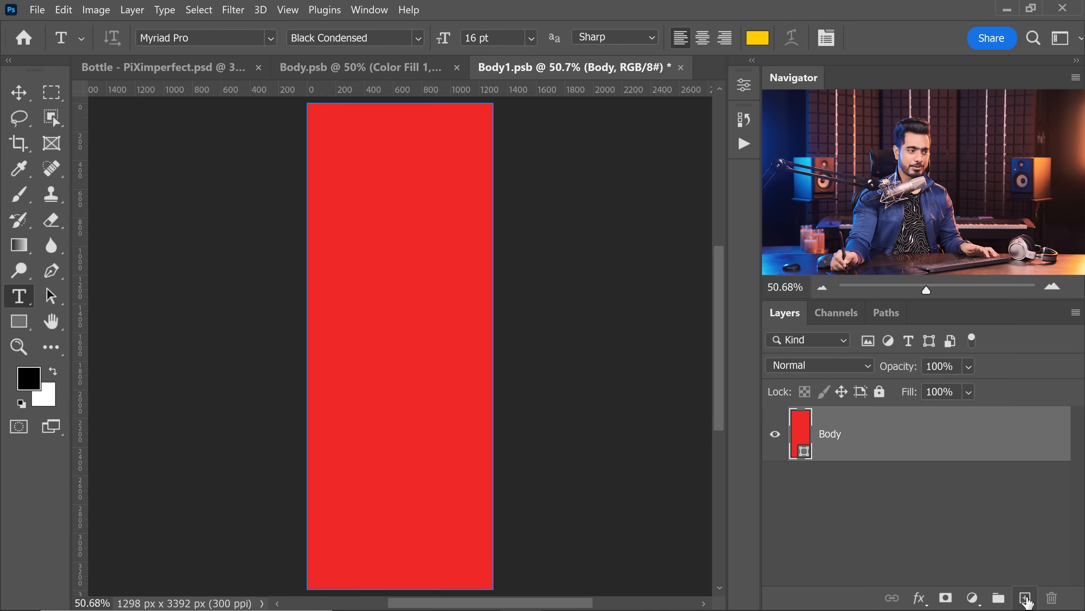
pyautogui.click(1026, 598)
pyautogui.click(375, 381)
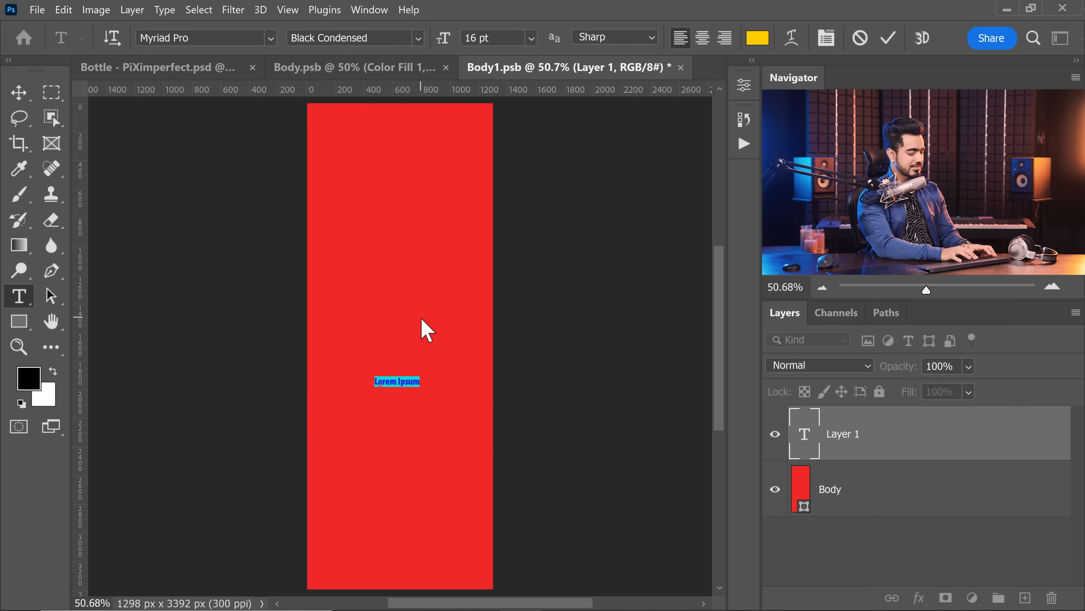
pyautogui.click(19, 93)
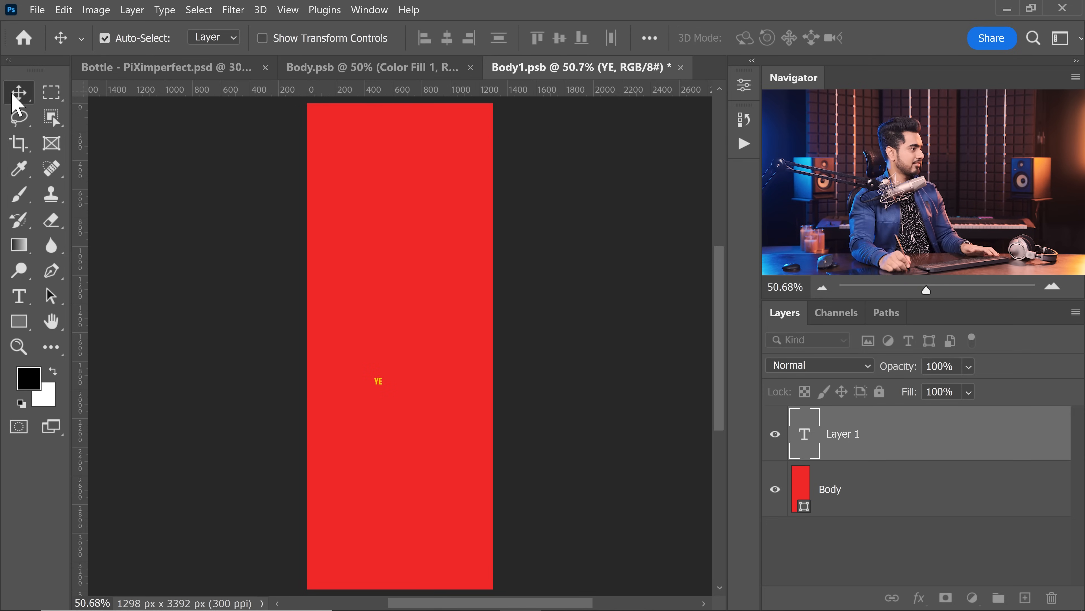
# Enlarge the YE text to about half the artwork's width and duplicate it into two stacked lines in the lower half.
pyautogui.hotkey('ctrl', 't')
pyautogui.moveTo(380, 386); pyautogui.dragTo(477, 499)
pyautogui.moveTo(440, 411); pyautogui.dragTo(431, 481)
pyautogui.press('Return')
pyautogui.moveTo(457, 385); pyautogui.dragTo(417, 383)
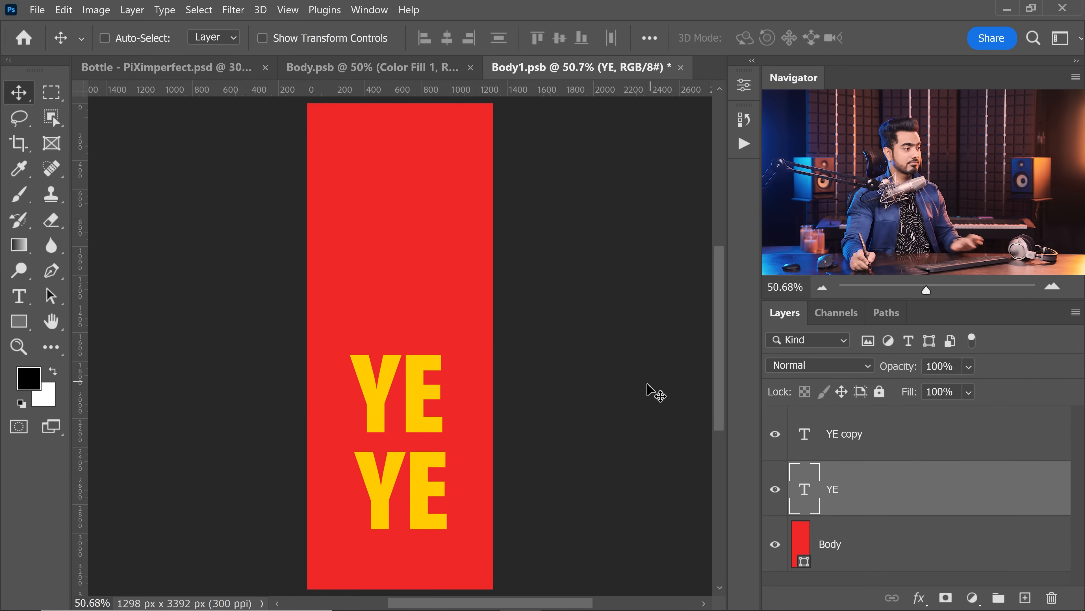
# Save the text artwork into the mockup and examine it up close on the bottle in Bottle - PiXimperfect.psd.
pyautogui.hotkey('ctrl', 's')
pyautogui.click(153, 71)
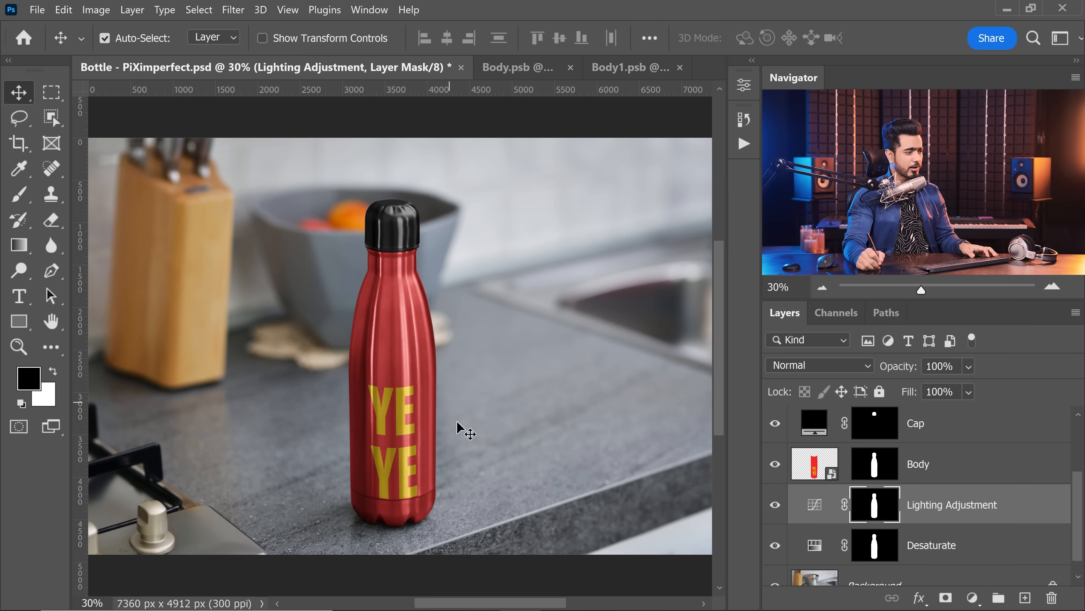
pyautogui.moveTo(396, 479); pyautogui.dragTo(440, 465)
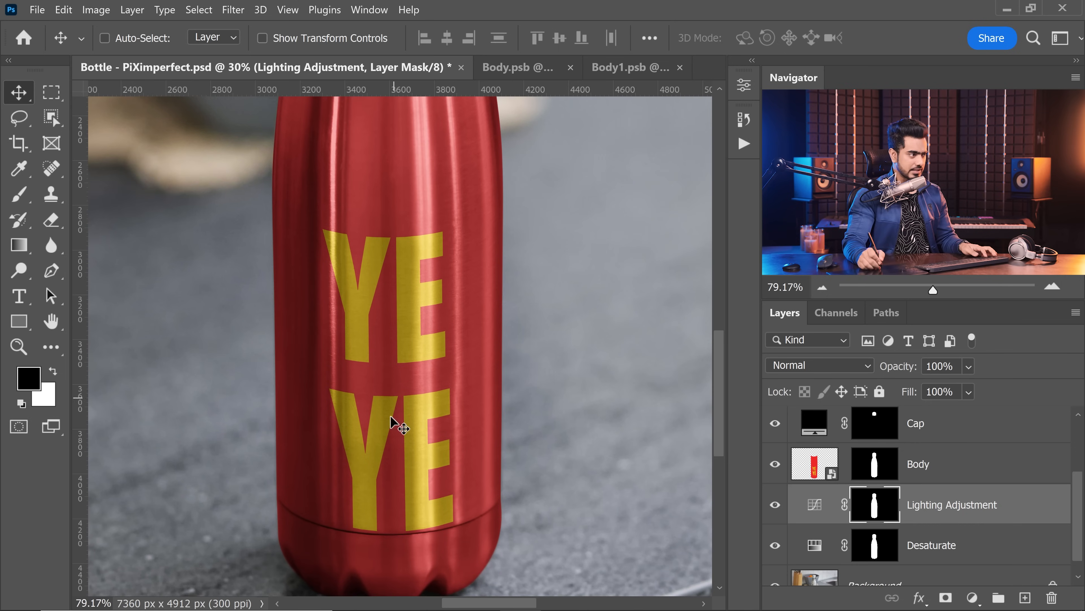
pyautogui.moveTo(418, 408); pyautogui.dragTo(439, 364)
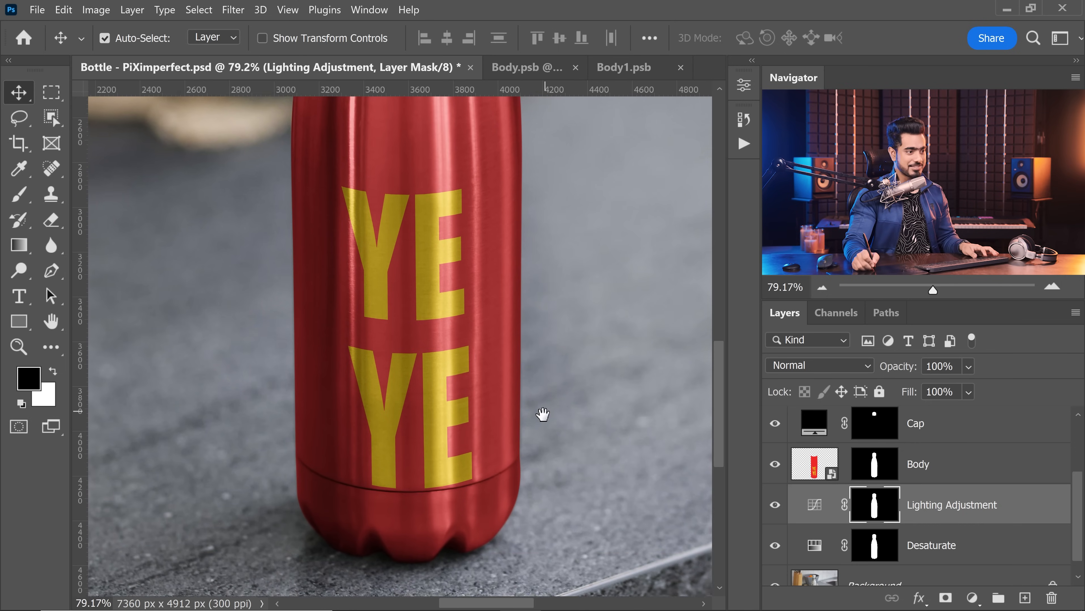
# Warp the Body layer so its lower edge curves slightly less, matching the bottle's base, and apply the transform.
pyautogui.click(820, 478)
pyautogui.hotkey('ctrl', 't')
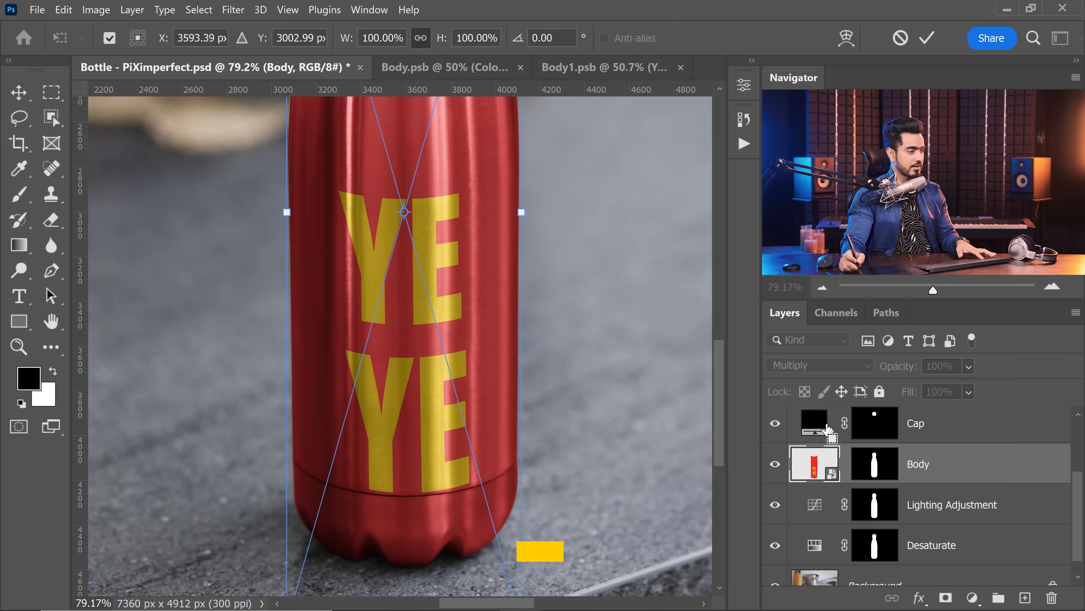
pyautogui.scroll(-3, 470, 385)
pyautogui.rightClick(442, 330)
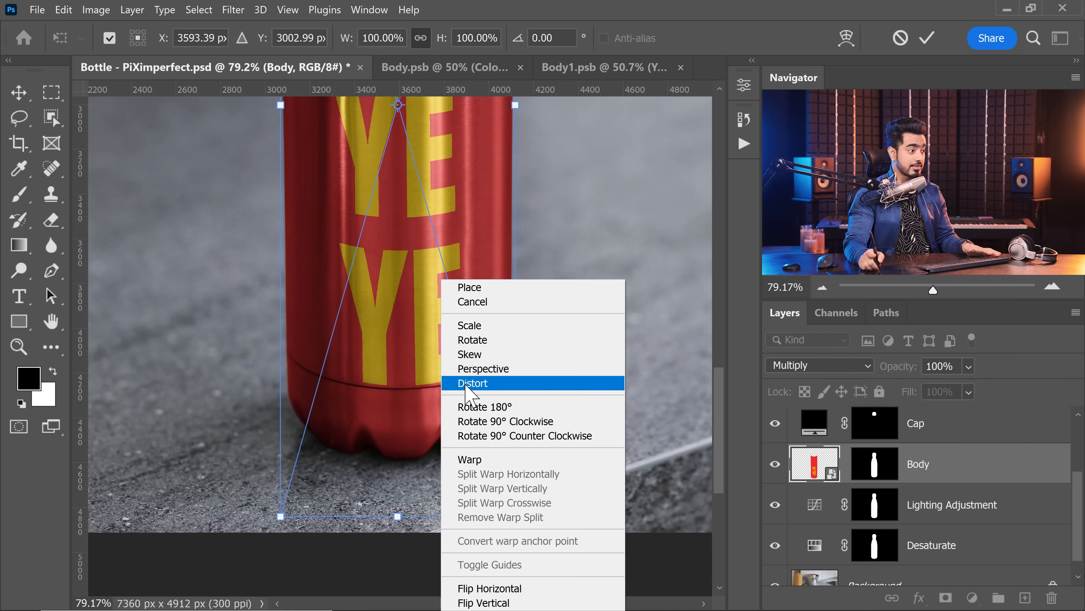
pyautogui.click(474, 460)
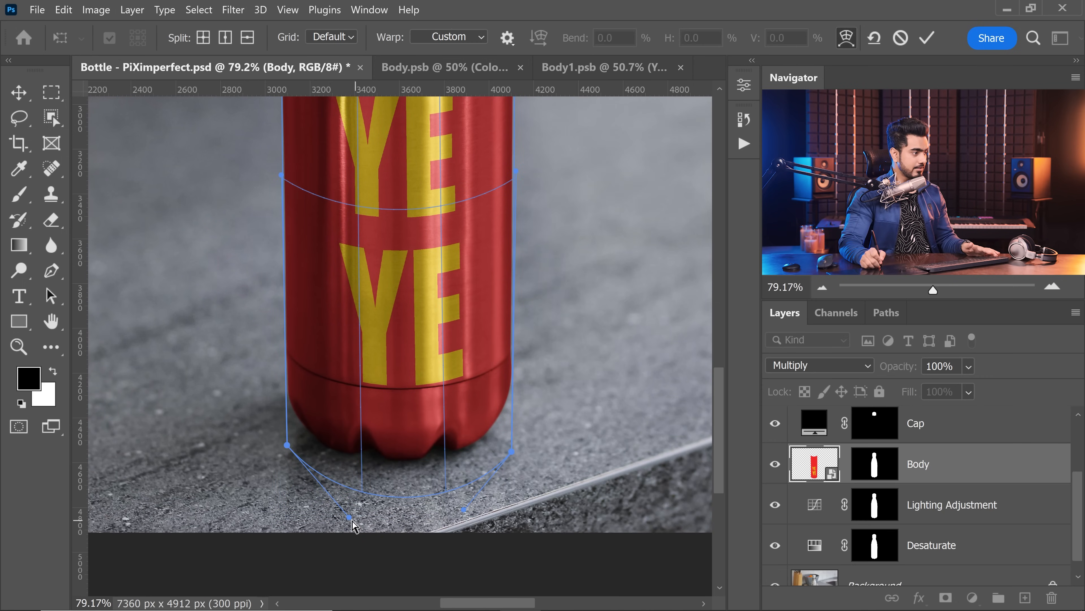
pyautogui.moveTo(349, 517); pyautogui.dragTo(347, 496)
pyautogui.moveTo(464, 510); pyautogui.dragTo(456, 496)
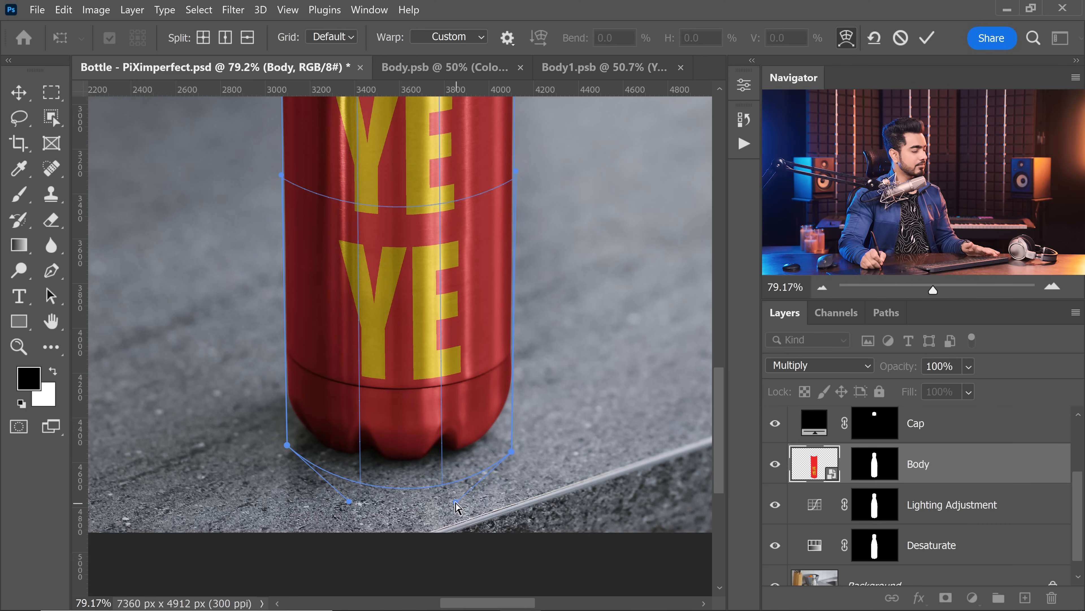
pyautogui.press('Return')
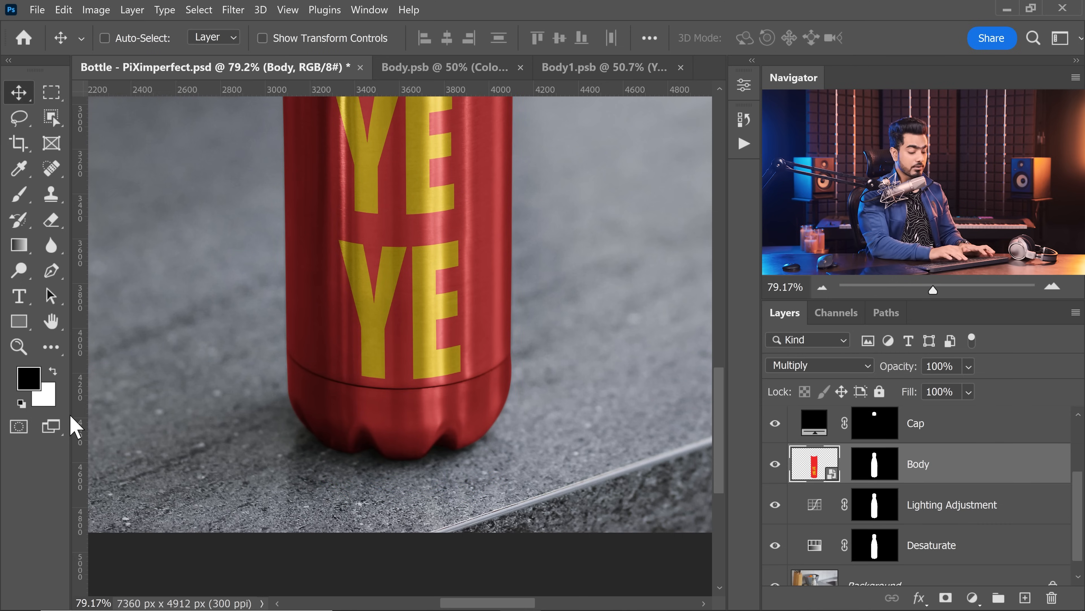
pyautogui.hotkey('ctrl', '0')
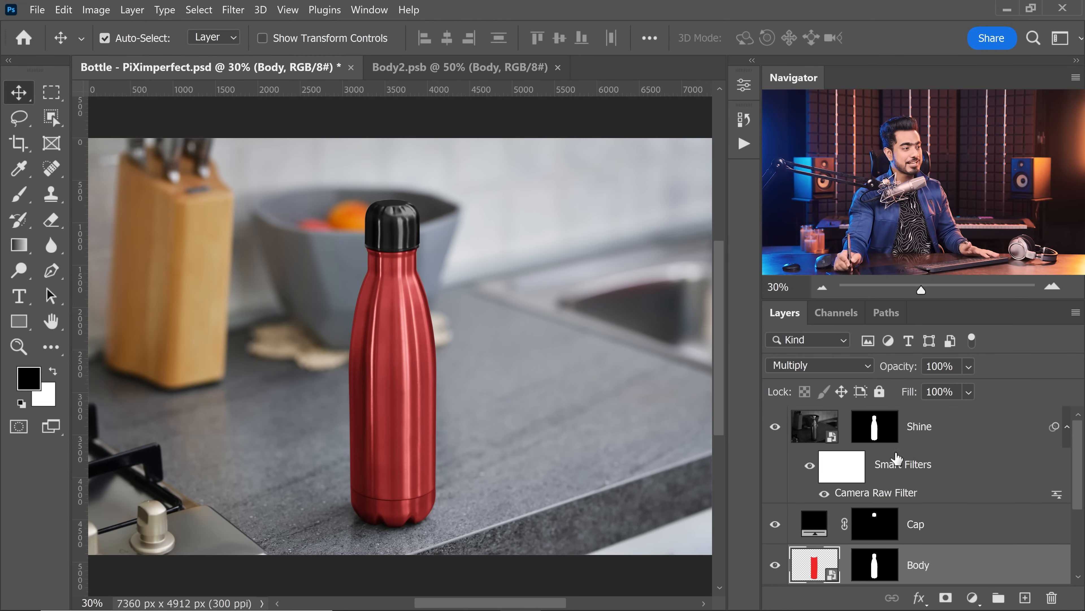
# Change the Cap fill layer's colour to a dark blue.
pyautogui.click(817, 523)
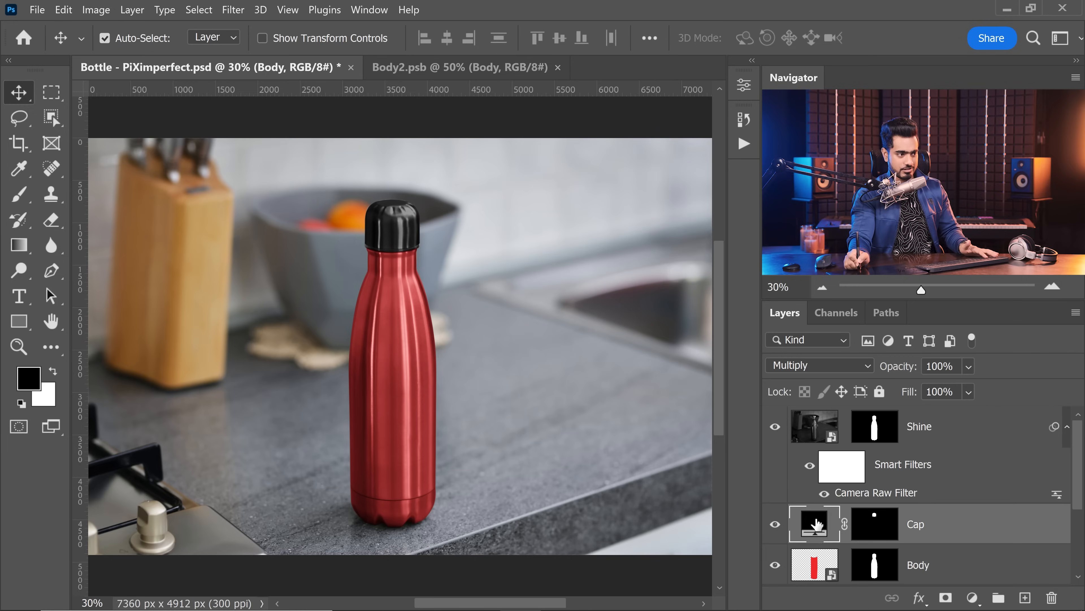
pyautogui.doubleClick(817, 523)
pyautogui.moveTo(604, 261); pyautogui.dragTo(582, 211)
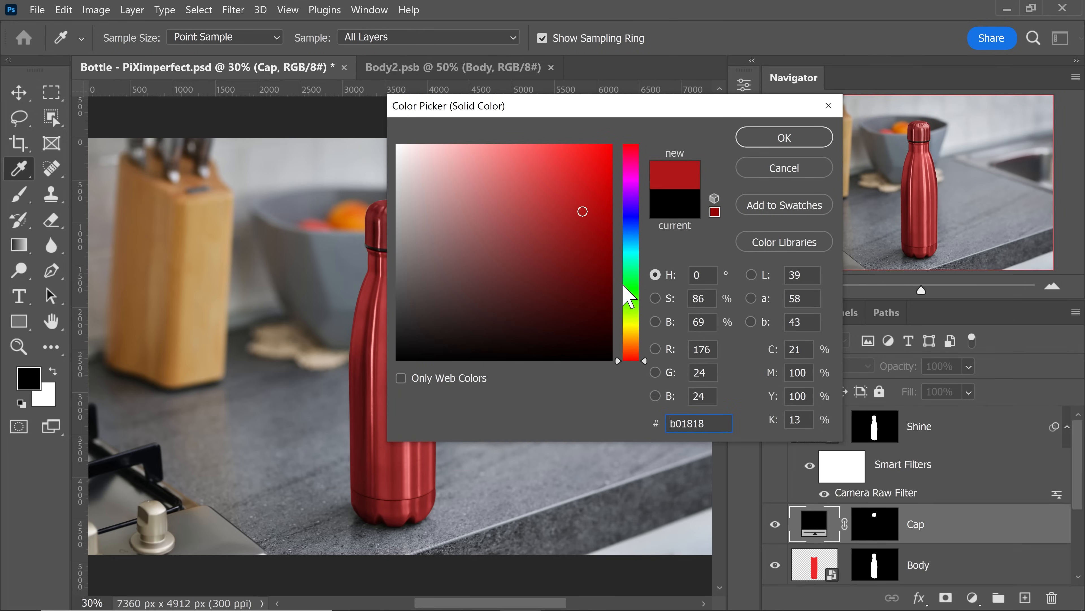
pyautogui.click(631, 294)
pyautogui.moveTo(623, 107); pyautogui.dragTo(744, 182)
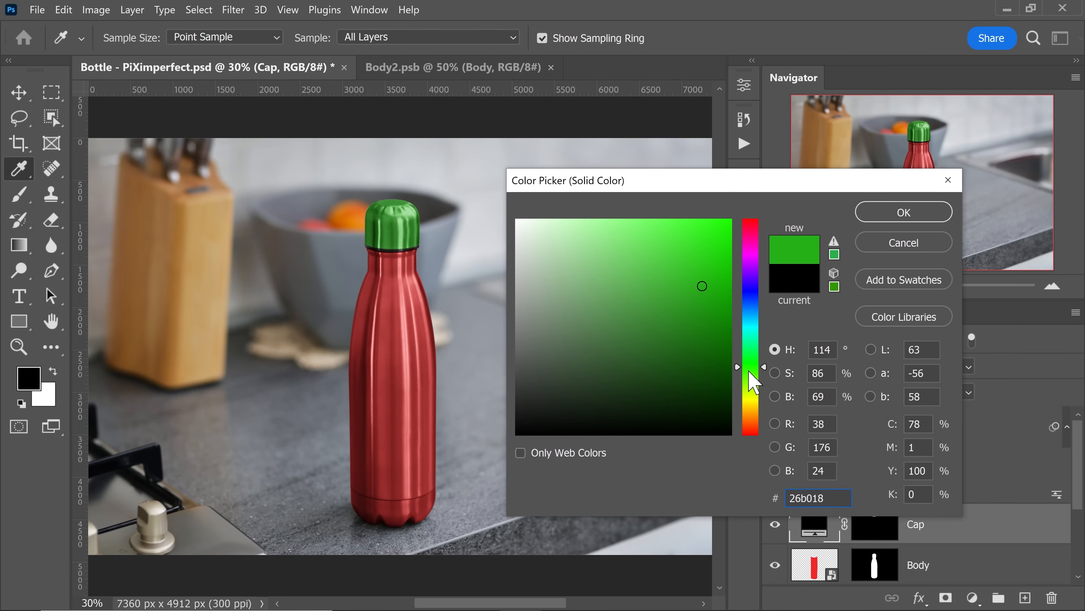
pyautogui.moveTo(753, 382); pyautogui.dragTo(753, 295)
pyautogui.click(898, 219)
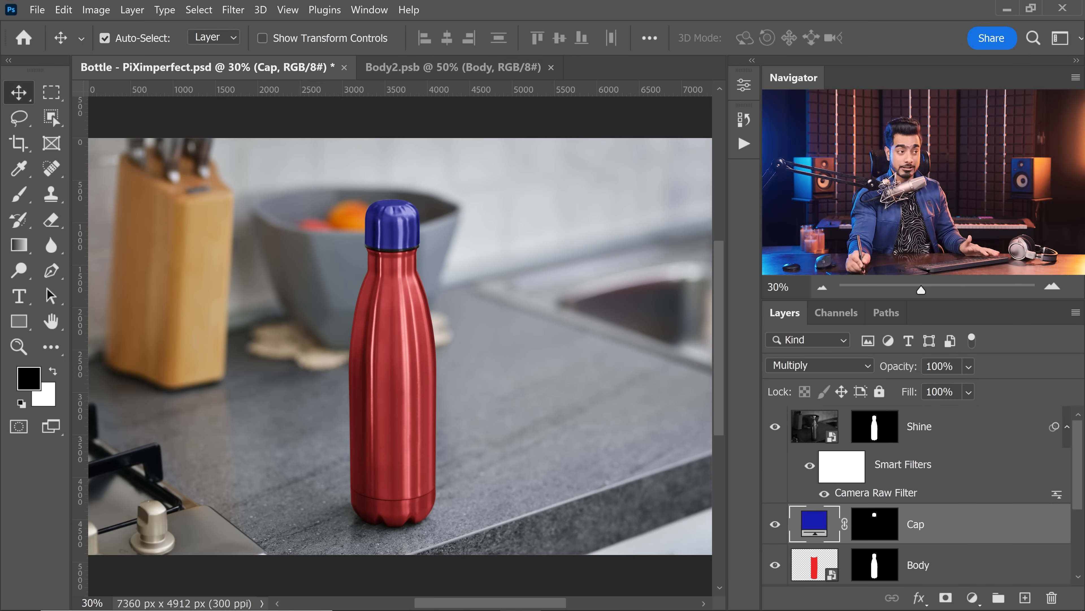
# Open the Body smart object's contents for editing.
pyautogui.scroll(-3, 1075, 475)
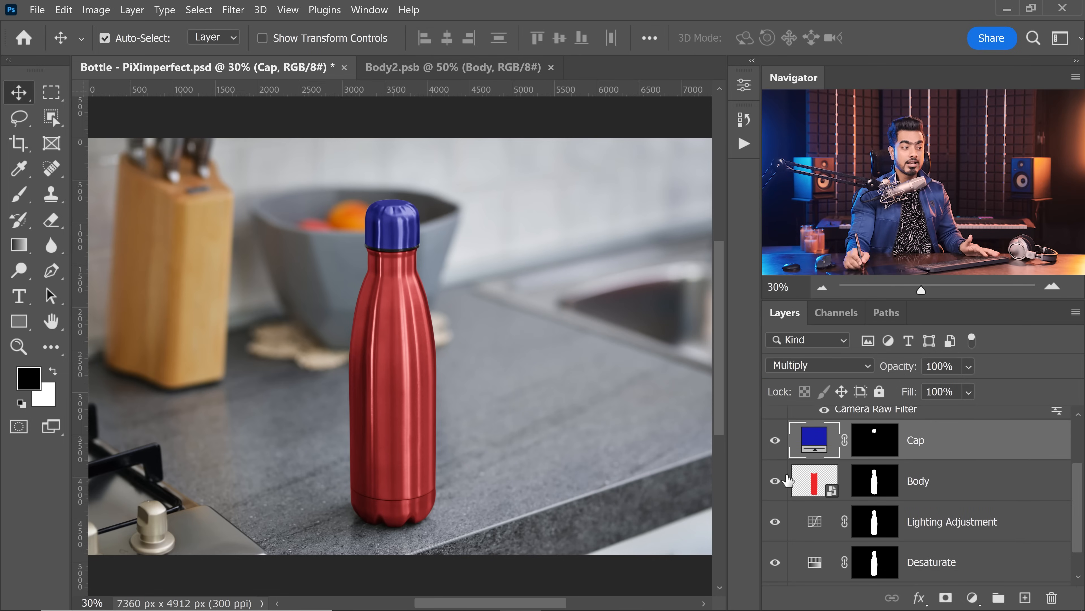
pyautogui.doubleClick(826, 493)
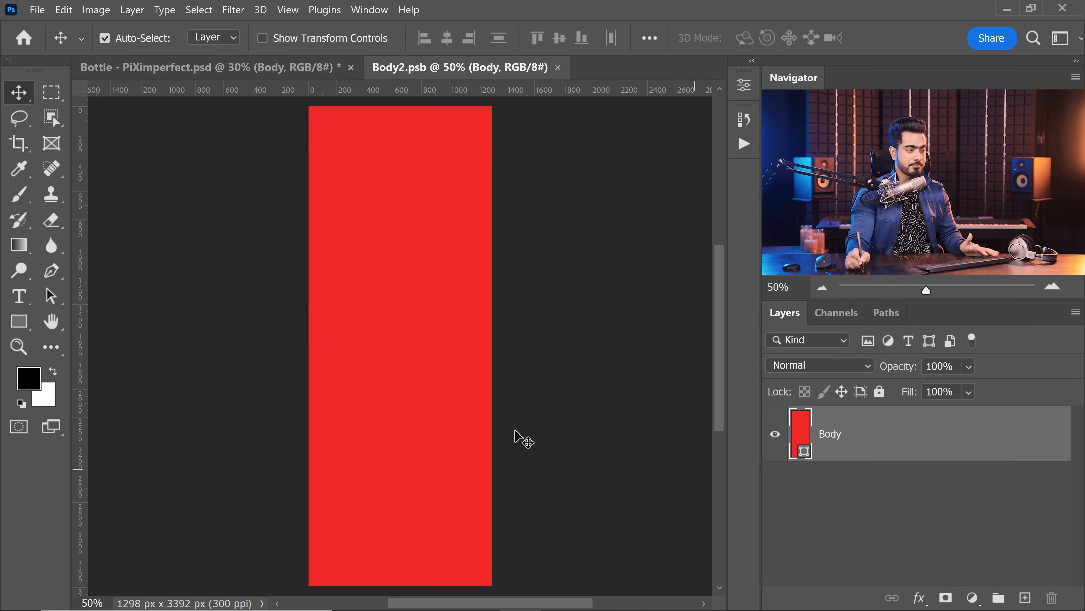
pyautogui.click(973, 597)
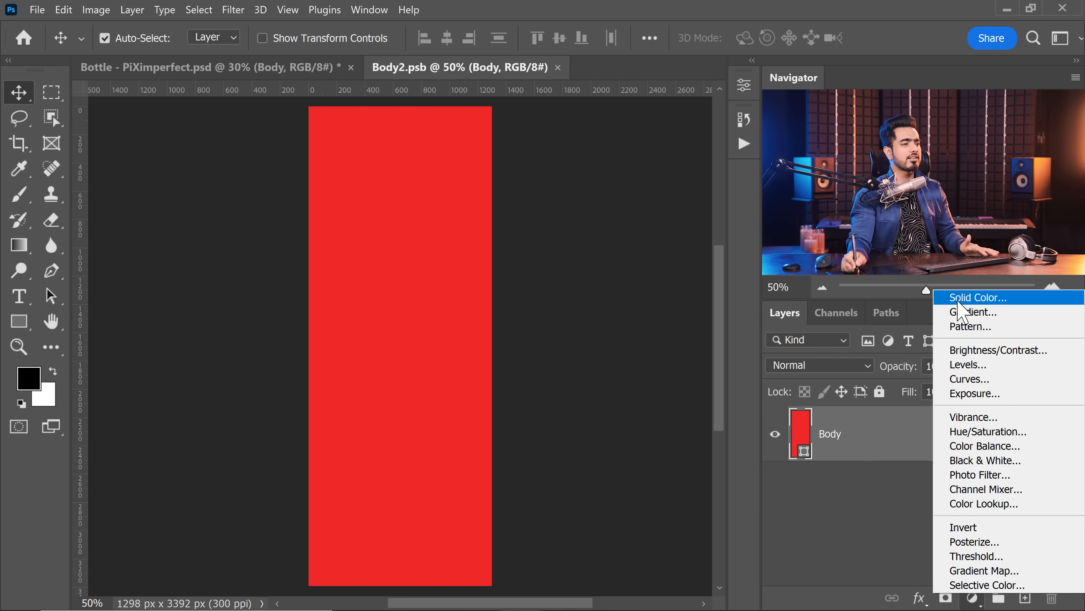
pyautogui.click(948, 233)
pyautogui.write('e83a3a')
pyautogui.moveTo(653, 231); pyautogui.dragTo(717, 224)
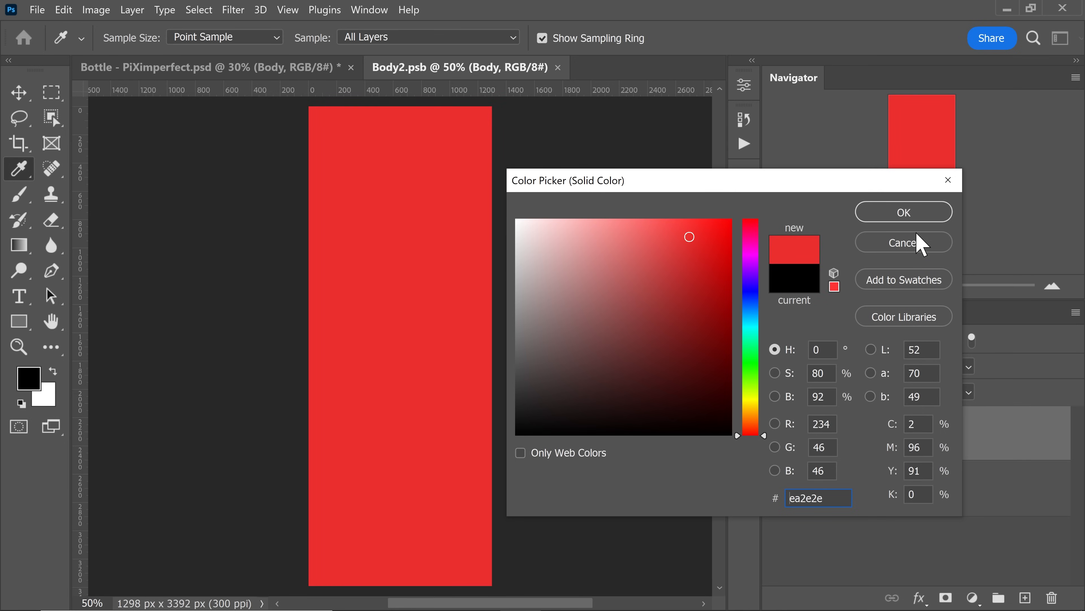
pyautogui.click(904, 242)
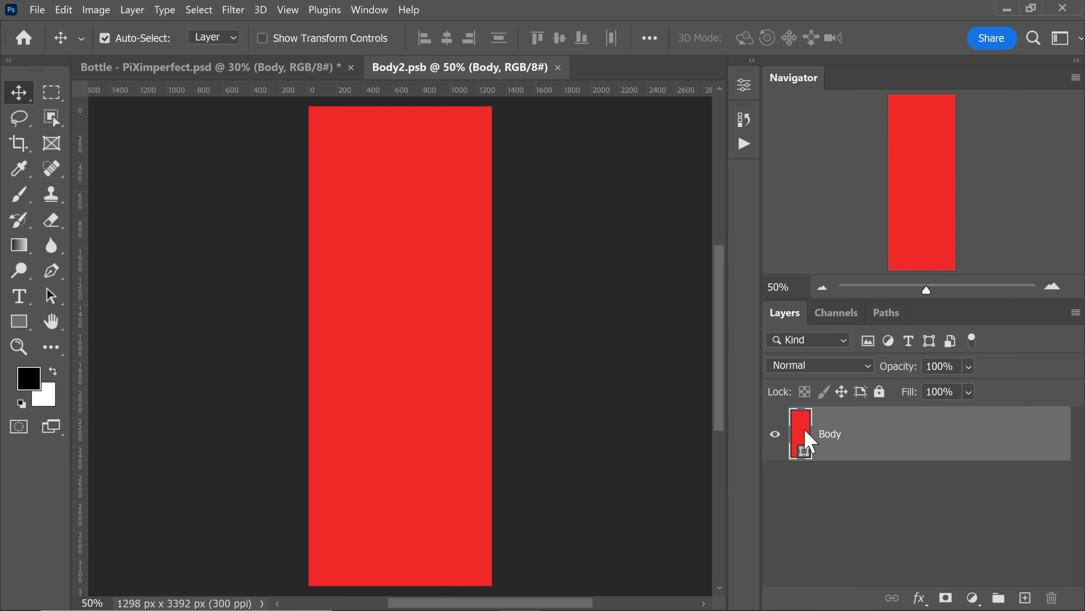
pyautogui.doubleClick(801, 433)
pyautogui.click(901, 245)
# Add a dark blue Solid Color fill layer above Body and save it back into the bottle mockup.
pyautogui.click(970, 596)
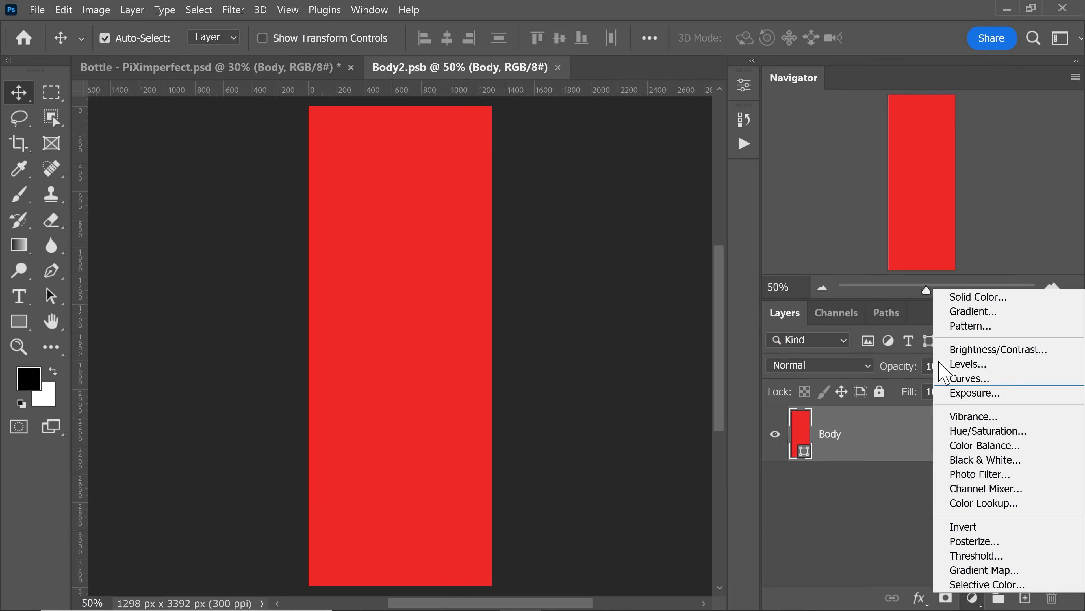
pyautogui.click(951, 293)
pyautogui.click(751, 293)
pyautogui.moveTo(703, 284)
pyautogui.mouseDown()
pyautogui.moveTo(712, 272)
pyautogui.moveTo(716, 290)
pyautogui.mouseUp()
pyautogui.press('Return')
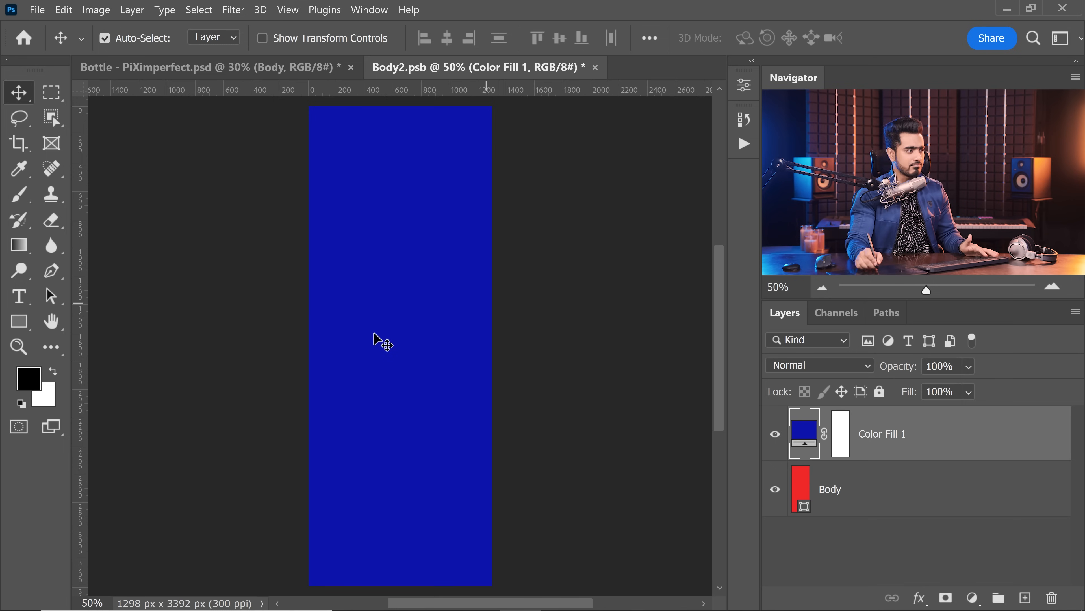
pyautogui.hotkey('ctrl', 's')
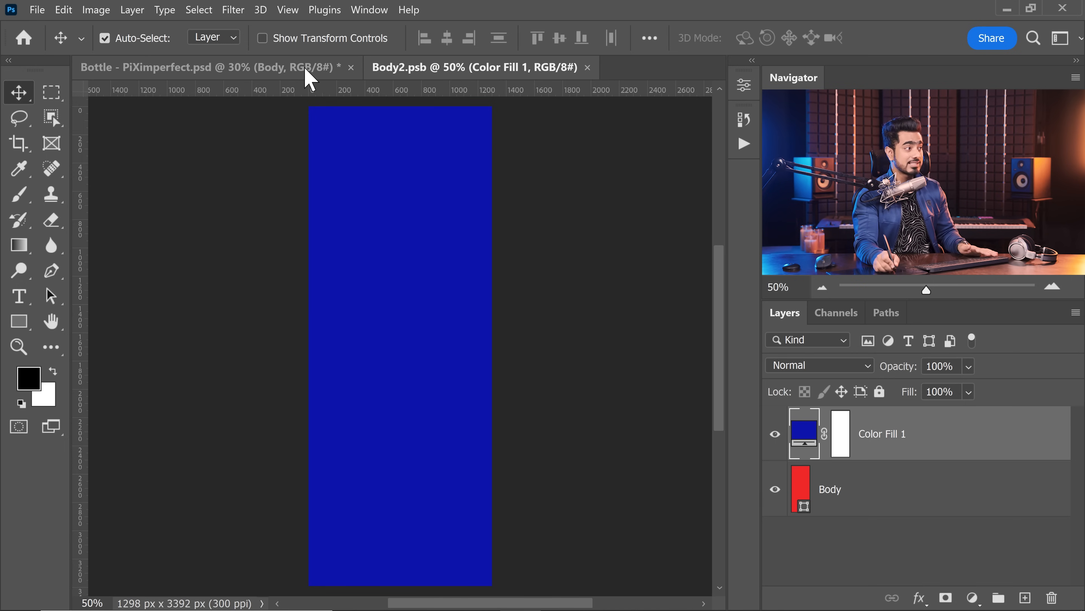
pyautogui.click(305, 79)
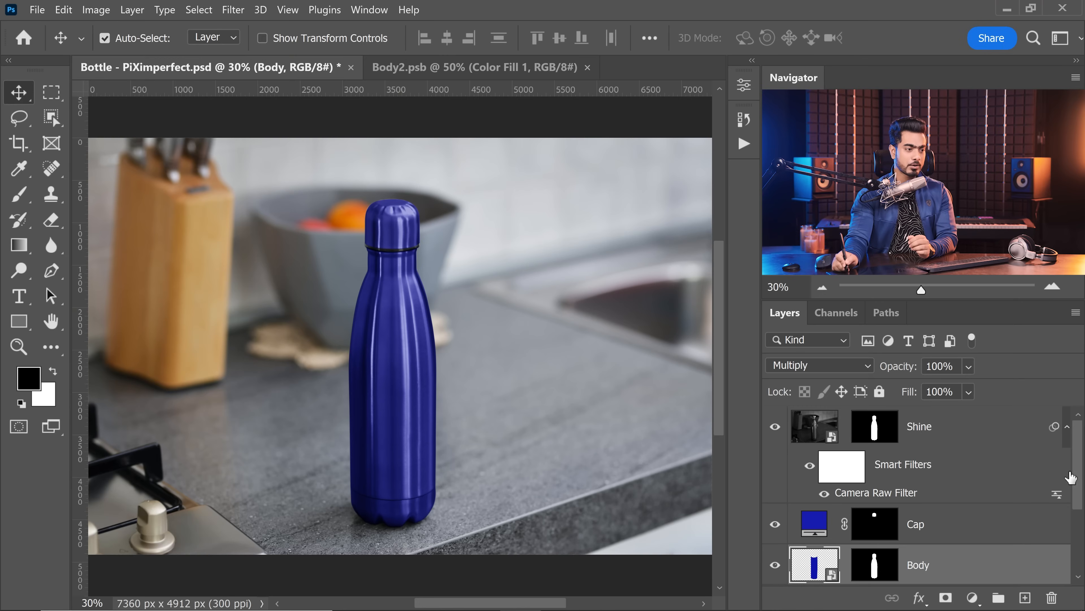
# Set Saturation to -100 in the Desaturate layer's Hue/Saturation adjustment.
pyautogui.scroll(-3, 1066, 513)
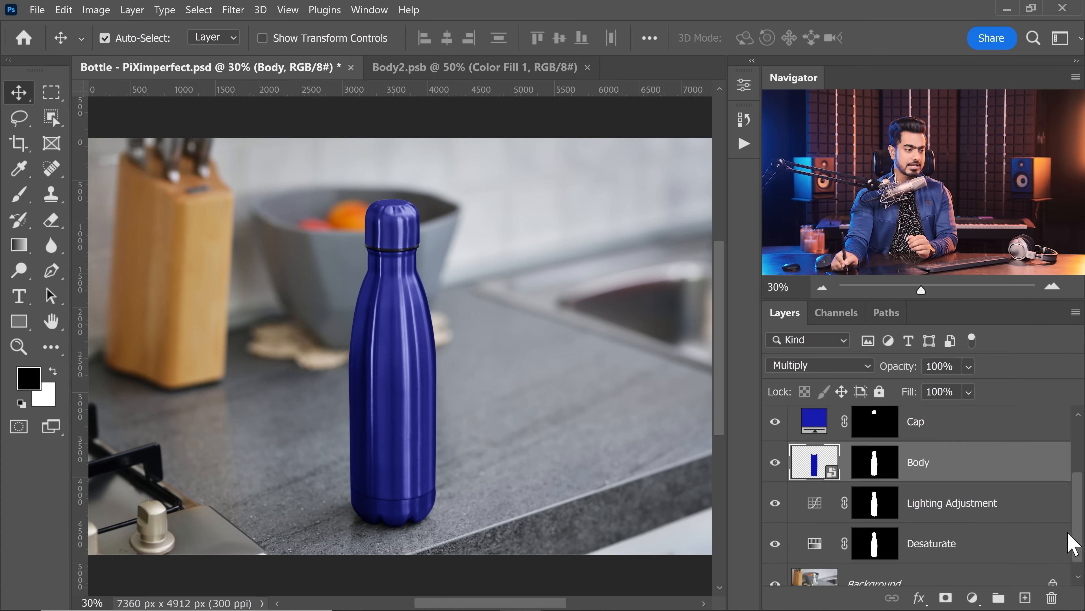
pyautogui.click(949, 528)
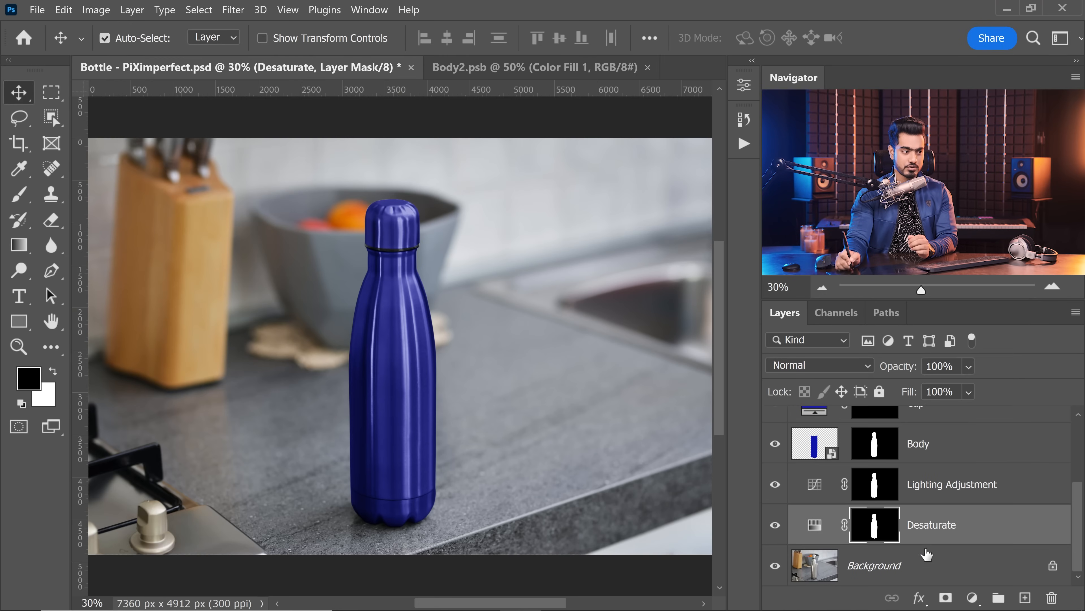
pyautogui.doubleClick(825, 529)
pyautogui.click(590, 244)
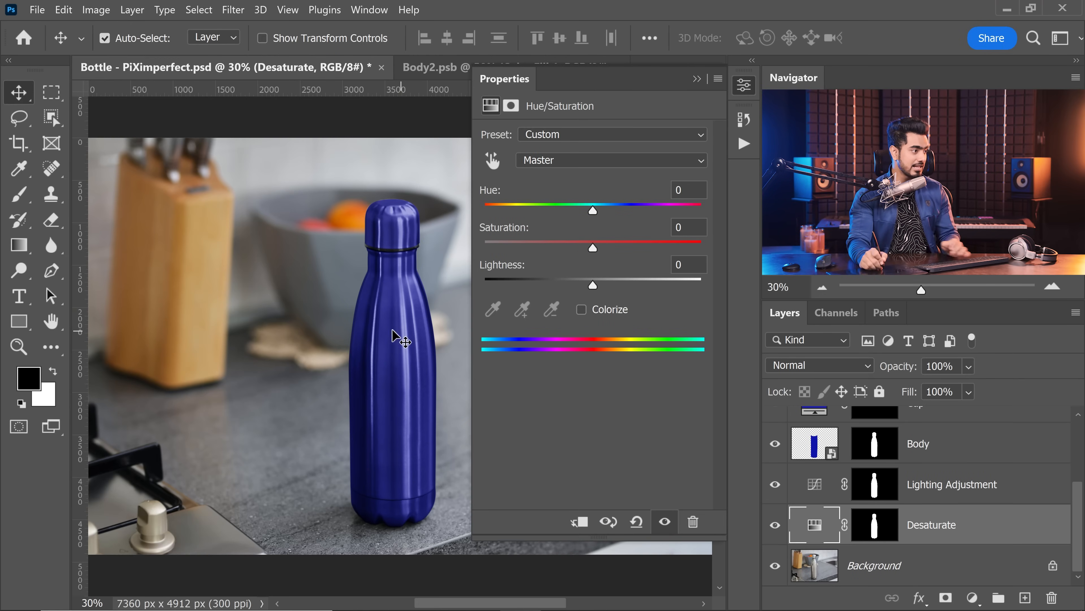
pyautogui.click(591, 246)
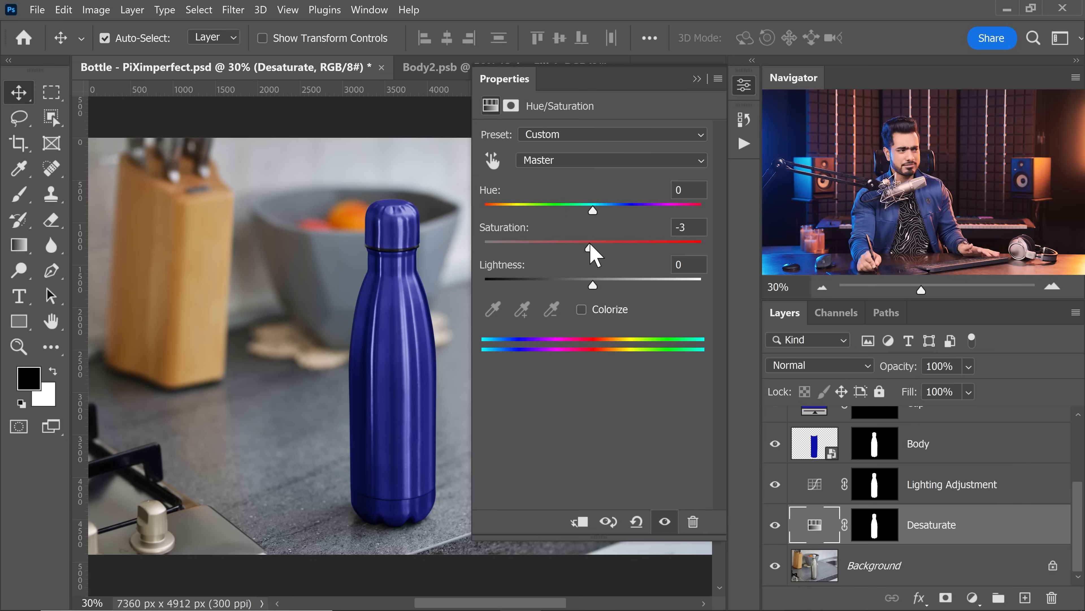
pyautogui.moveTo(591, 245); pyautogui.dragTo(435, 288)
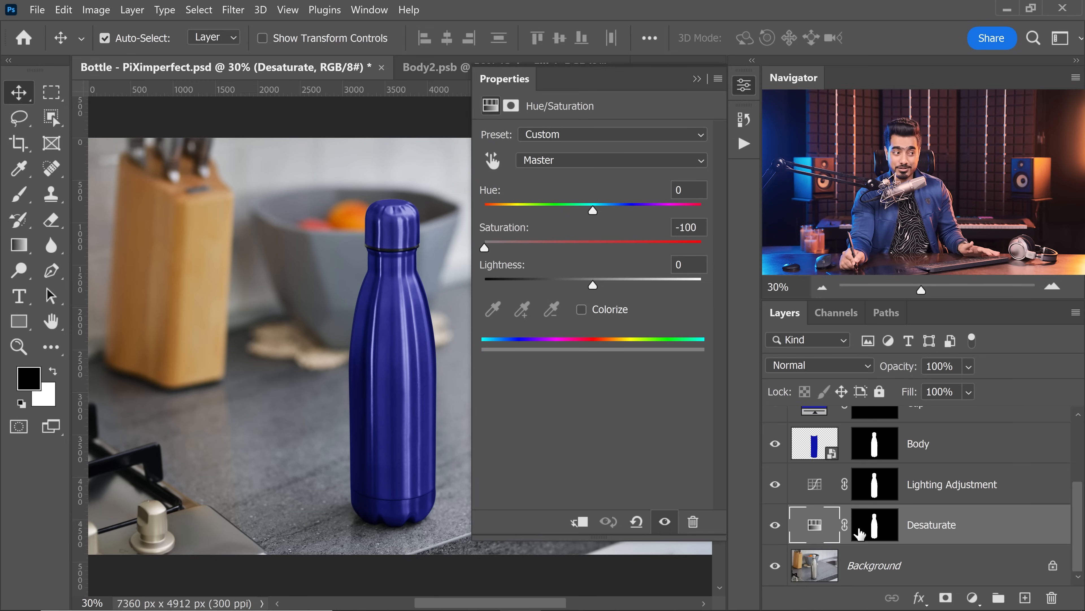
pyautogui.click(697, 78)
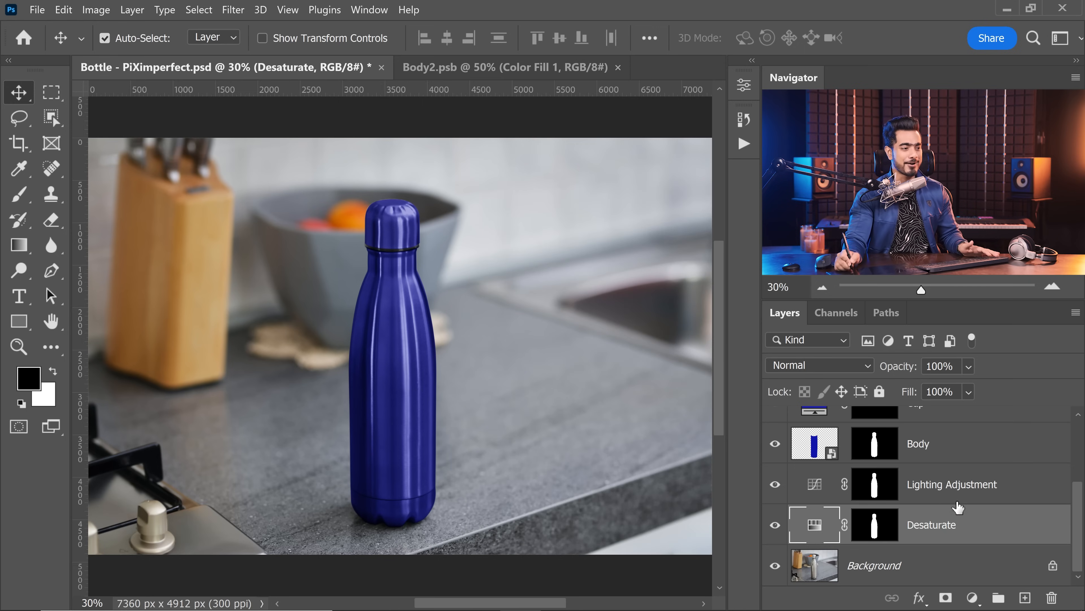
# Adjust the Lighting Adjustment curve with a shadow point at input 60, output 86 and a midtone point at input 148, output 149.
pyautogui.click(966, 498)
pyautogui.doubleClick(815, 484)
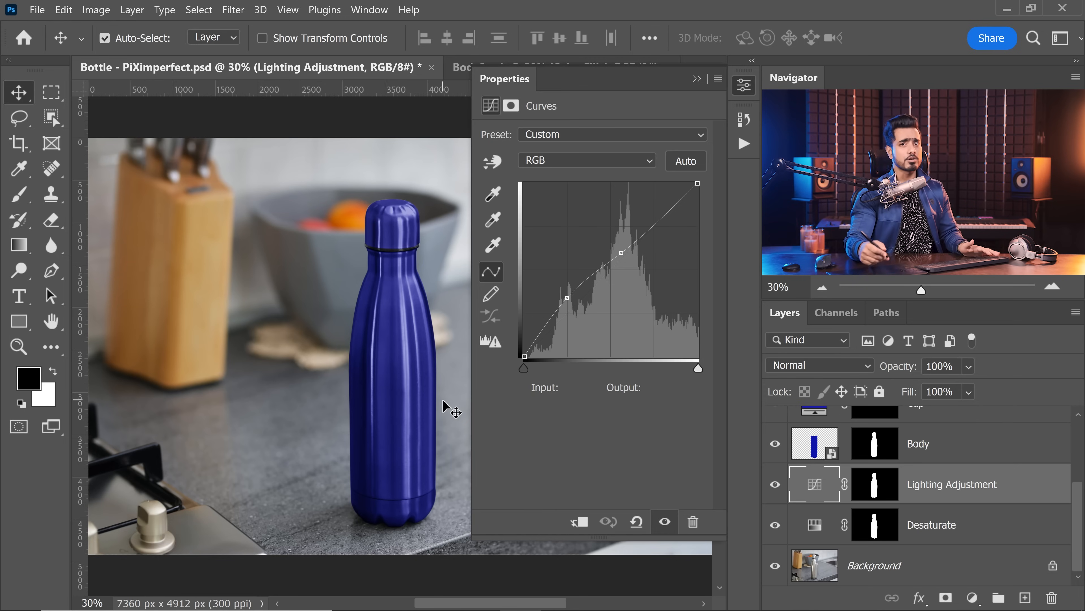
pyautogui.moveTo(569, 297); pyautogui.dragTo(571, 296)
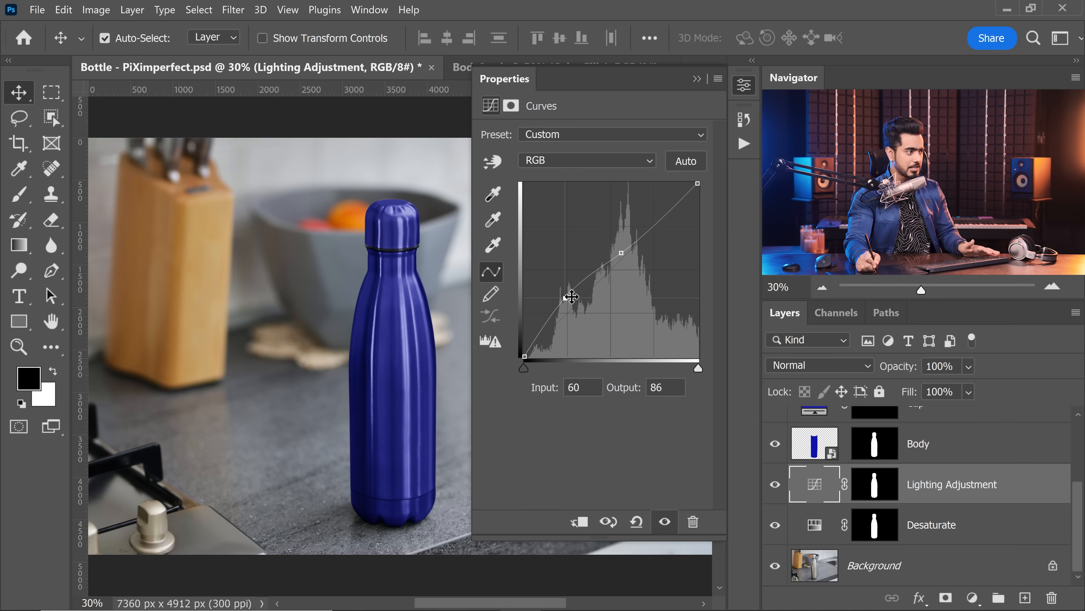
pyautogui.click(623, 251)
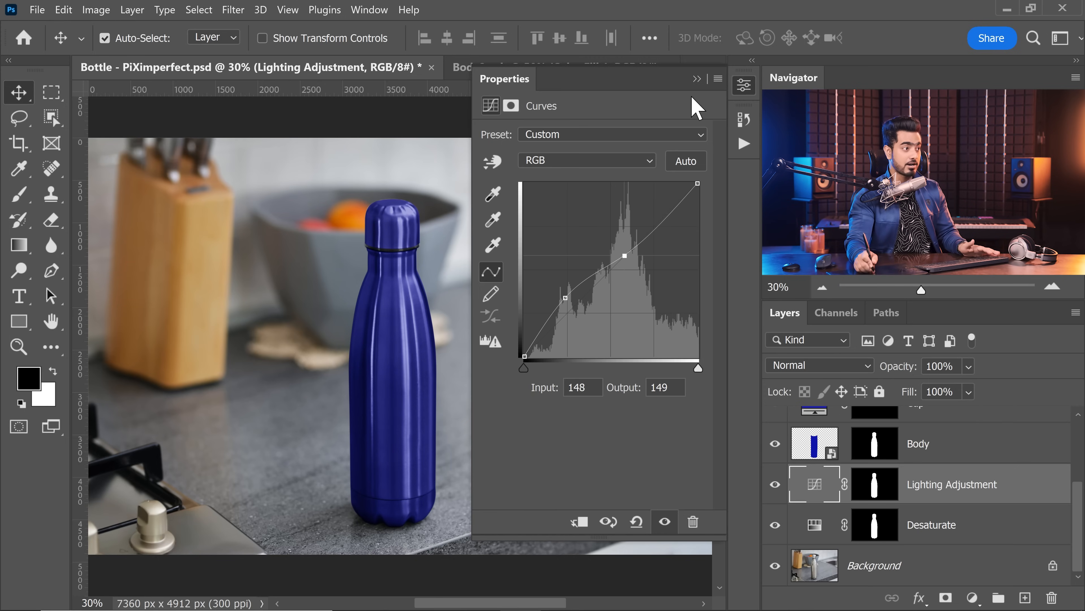
pyautogui.click(696, 81)
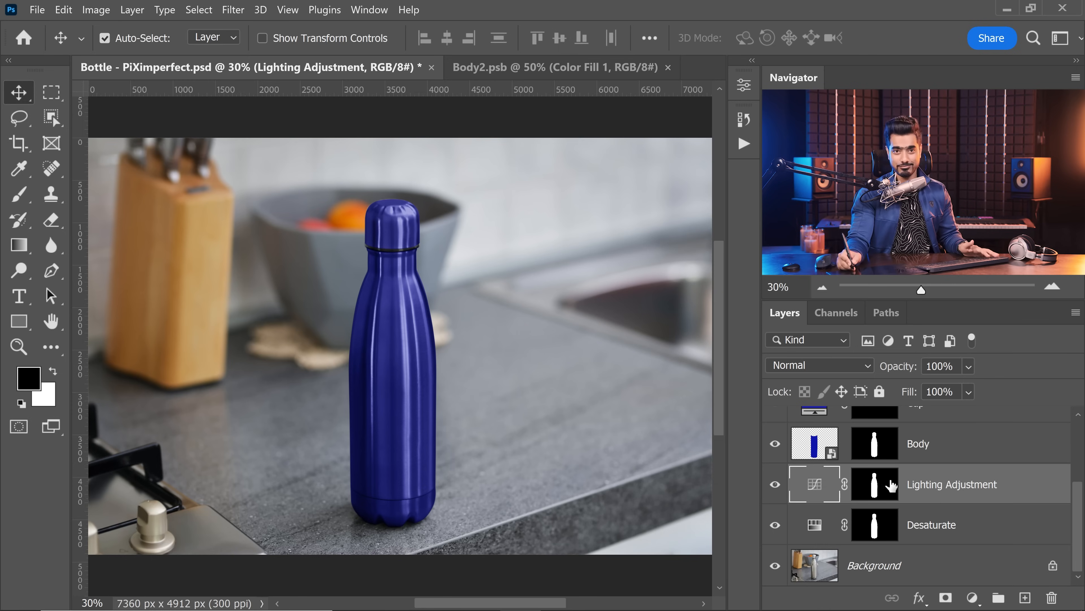
# Inspect the Body layer's edge around the black ring below the cap and delete the Body layer's mask.
pyautogui.scroll(1, 1079, 520)
pyautogui.click(932, 489)
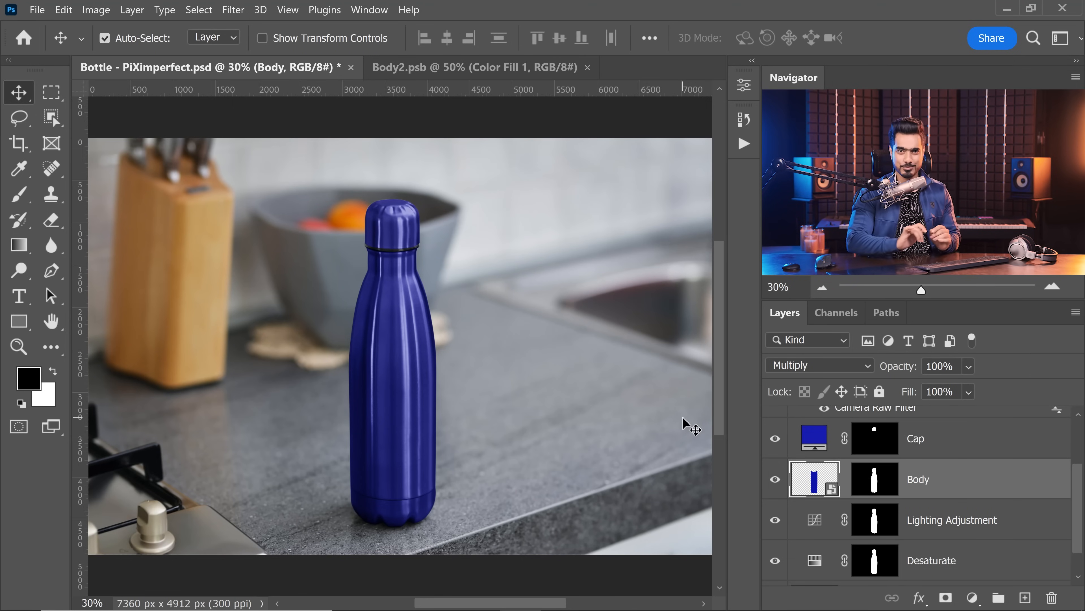
pyautogui.moveTo(393, 245); pyautogui.dragTo(442, 239)
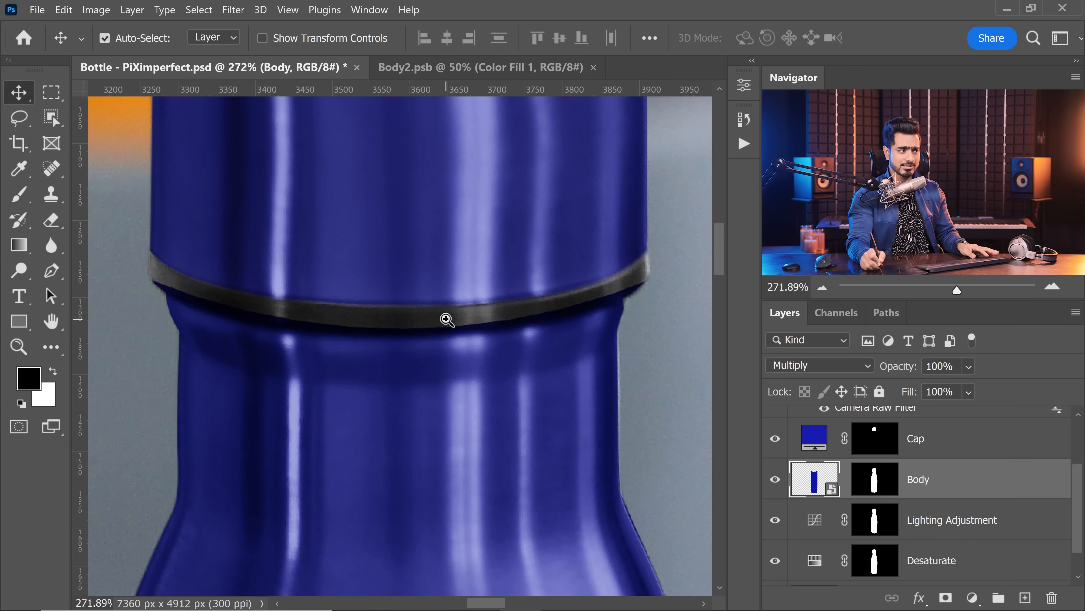
pyautogui.moveTo(446, 318); pyautogui.dragTo(431, 318)
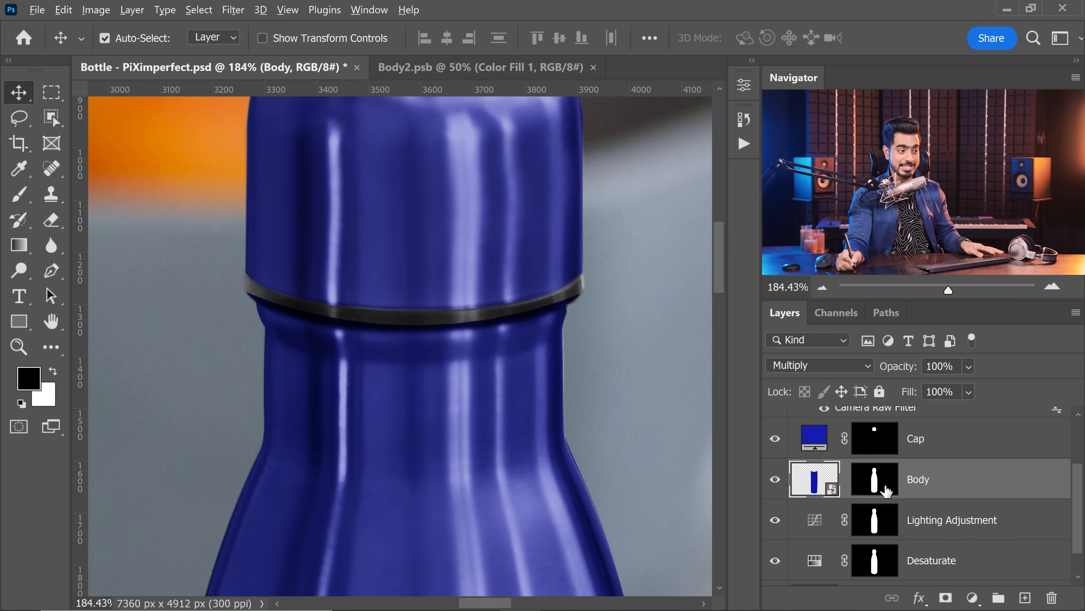
pyautogui.keyDown('alt'); pyautogui.click(886, 490); pyautogui.keyUp('alt')
pyautogui.keyDown('alt'); pyautogui.click(864, 481); pyautogui.keyUp('alt')
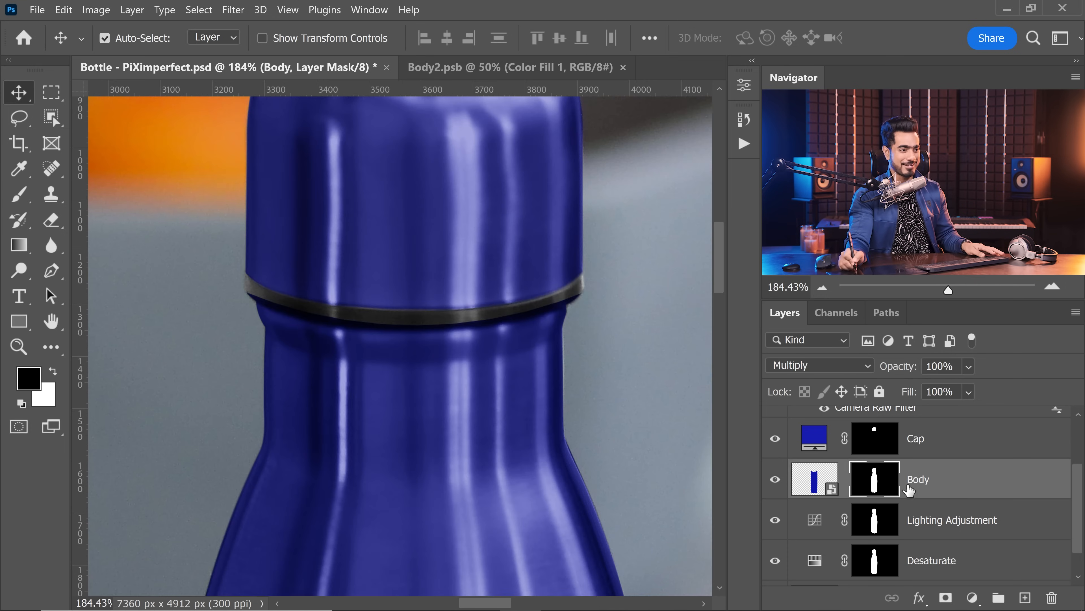
pyautogui.moveTo(878, 487); pyautogui.dragTo(1052, 597)
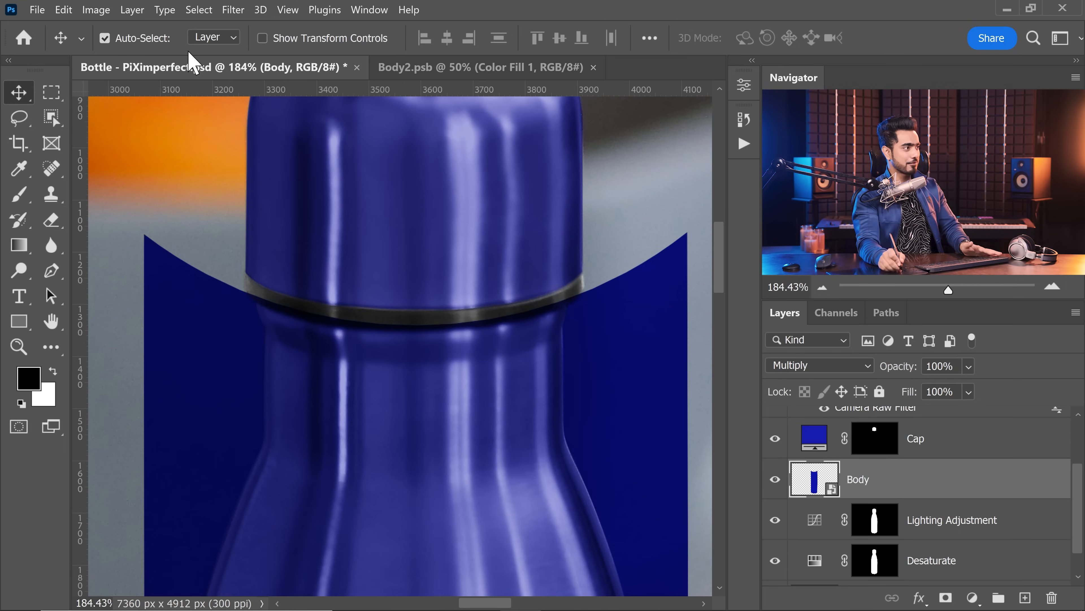
# Load the saved Body channel as a new selection and apply it as the Body layer's mask.
pyautogui.click(199, 9)
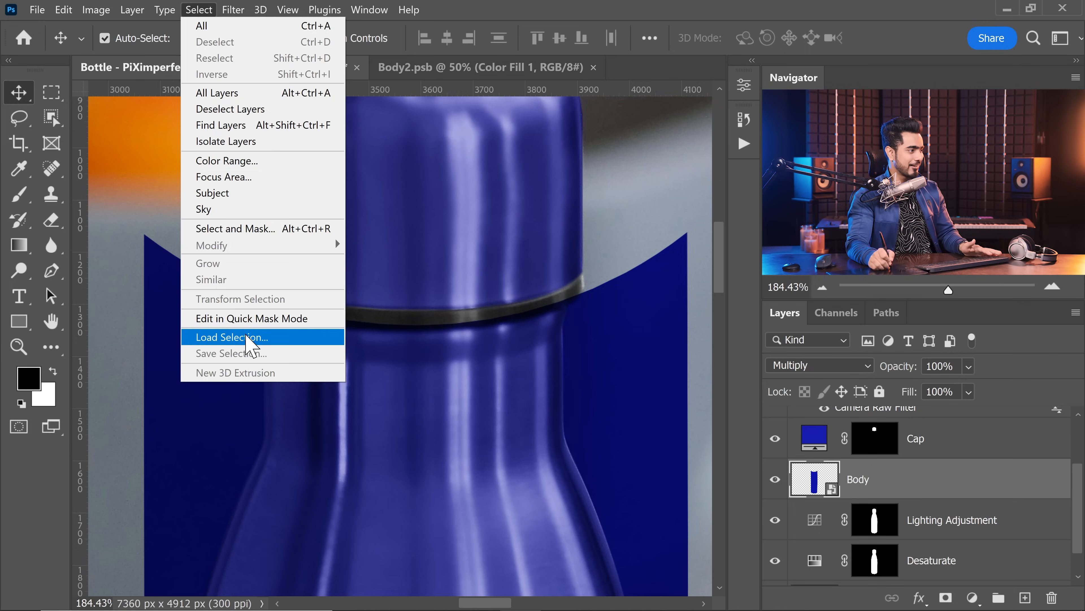
pyautogui.click(252, 340)
pyautogui.click(496, 181)
pyautogui.click(487, 252)
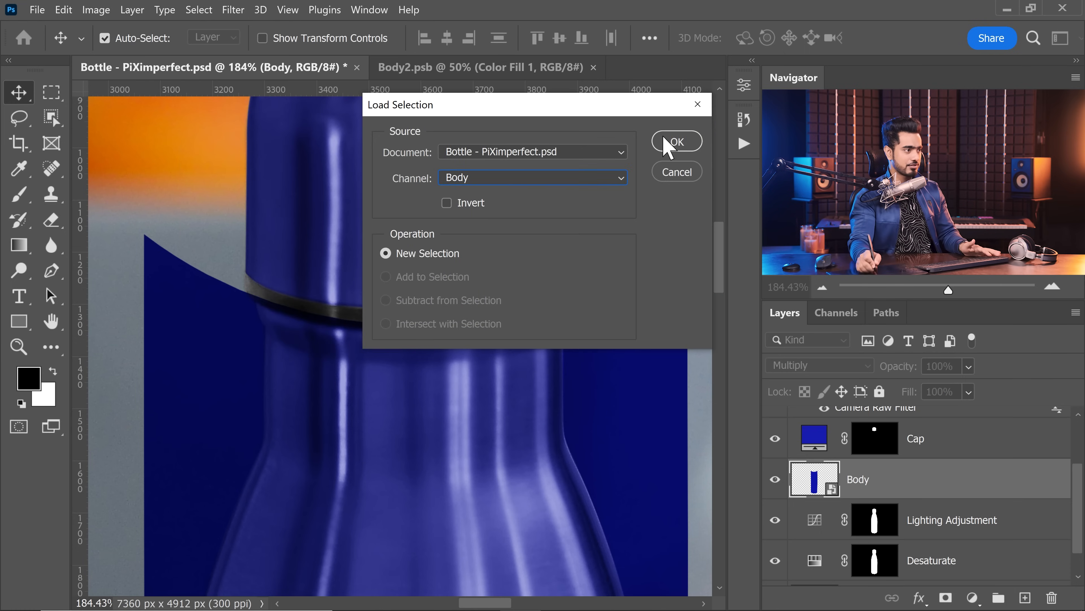
pyautogui.click(673, 141)
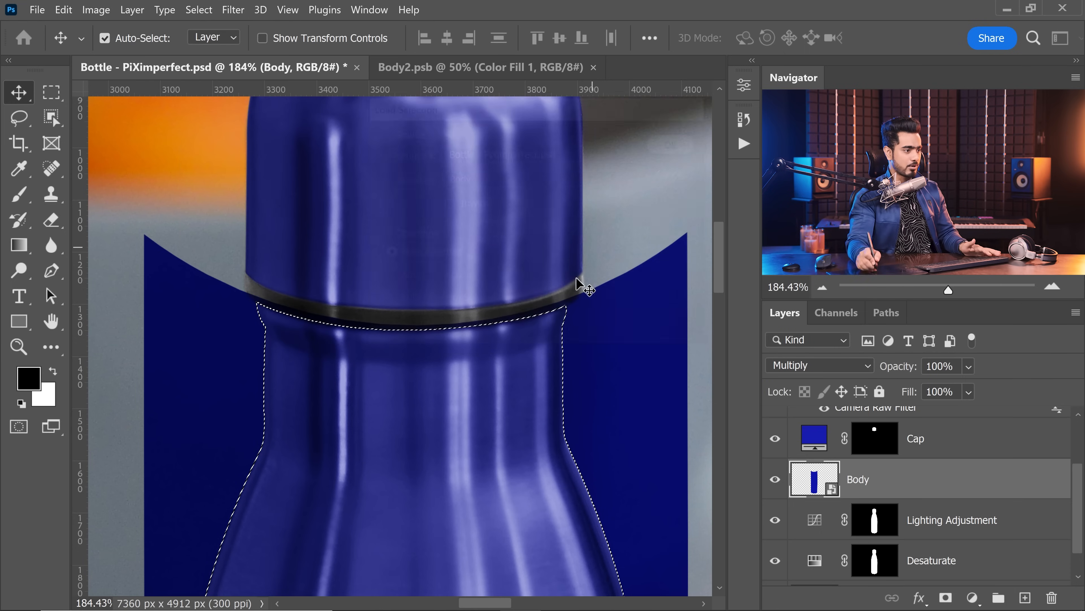
pyautogui.click(945, 598)
pyautogui.hotkey('ctrl', '0')
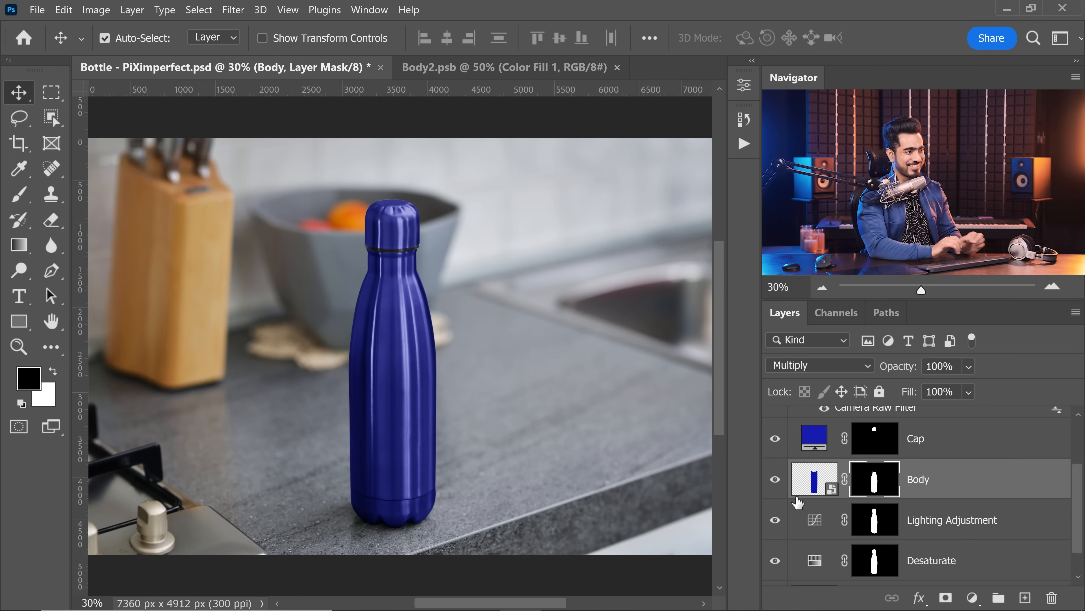
# Select the Shine layer and review the layer stack from Shine down to Background.
pyautogui.scroll(3, 930, 488)
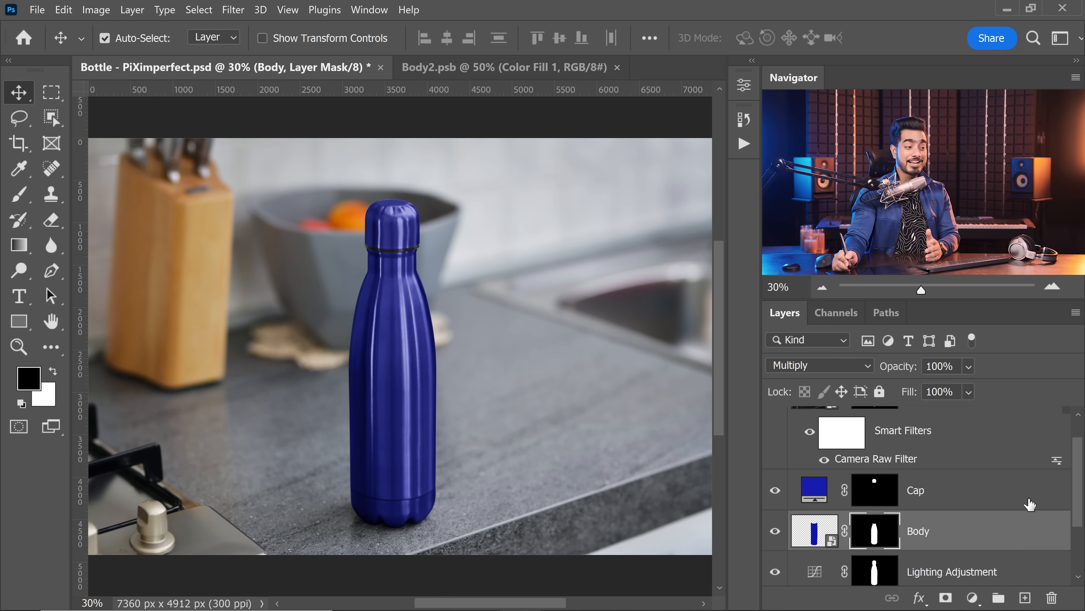
pyautogui.scroll(2, 1074, 509)
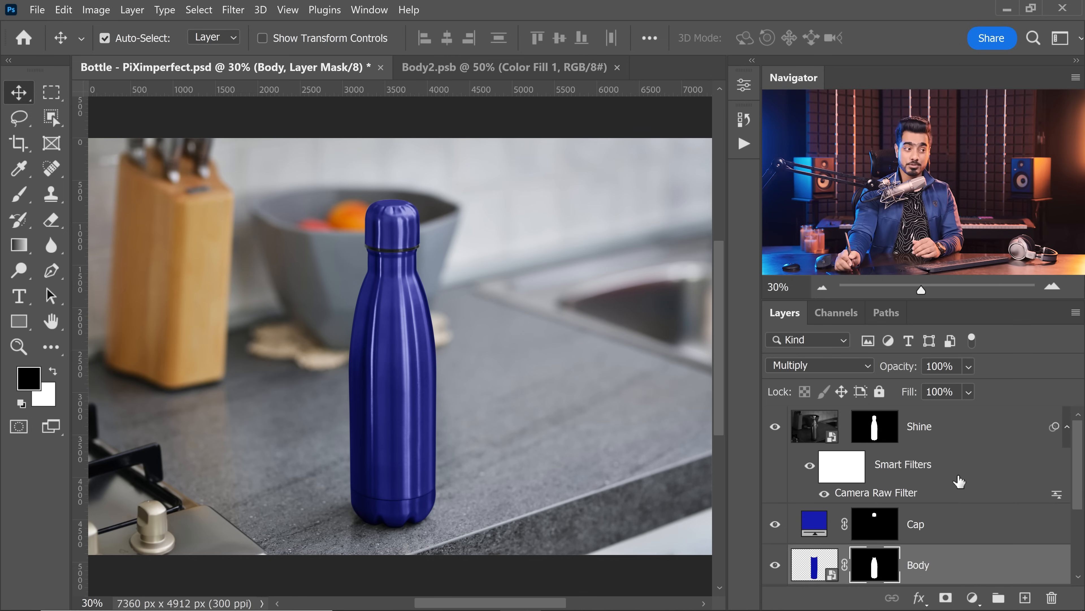
pyautogui.click(930, 436)
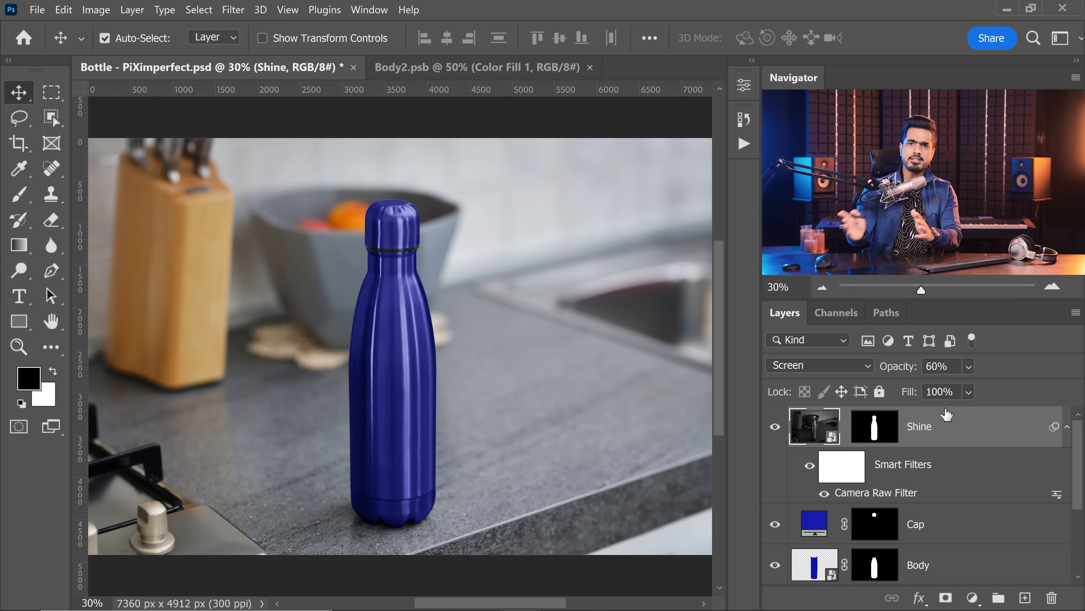
pyautogui.moveTo(1079, 496); pyautogui.dragTo(1050, 573)
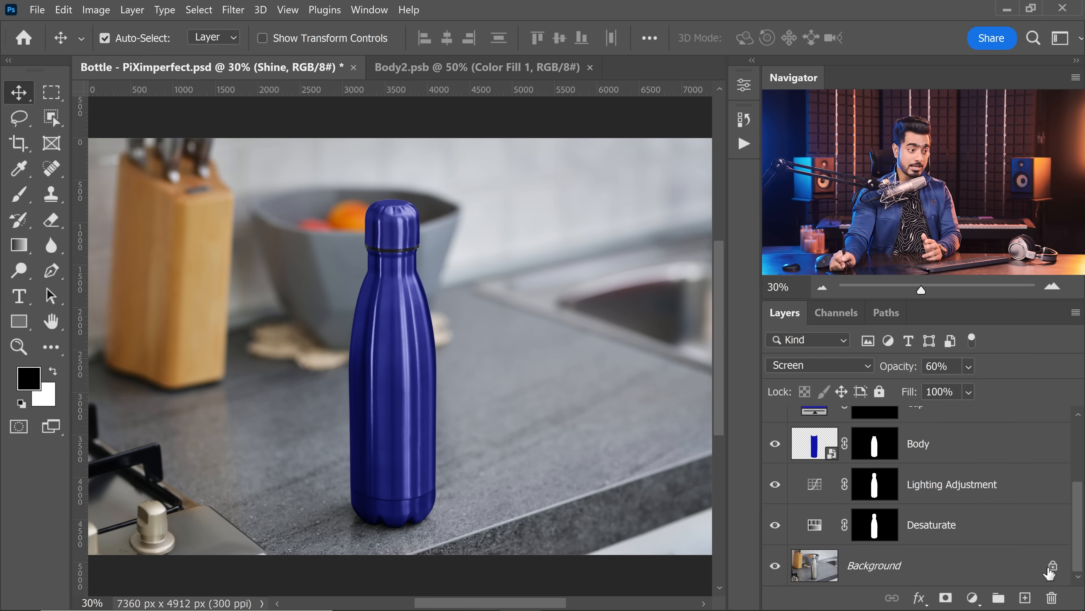
pyautogui.moveTo(1080, 506); pyautogui.dragTo(1064, 430)
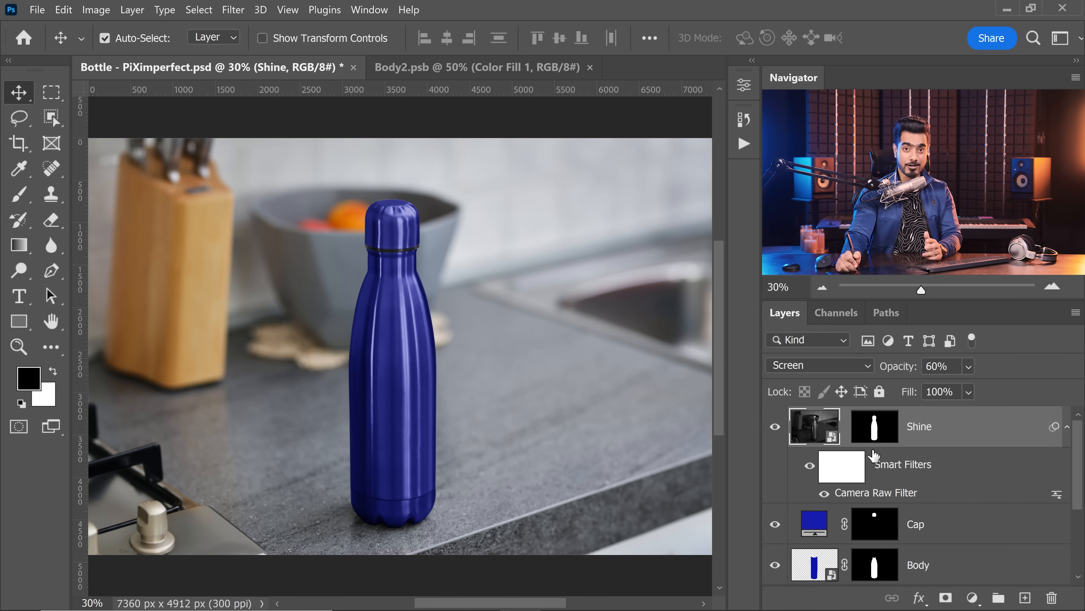